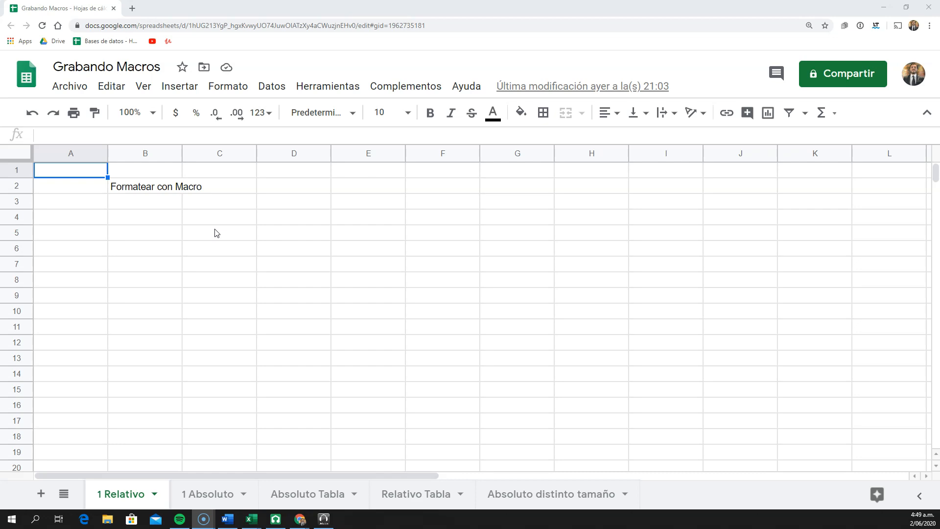
Widen column B so that the text in cell B2 fits inside it
click(164, 191)
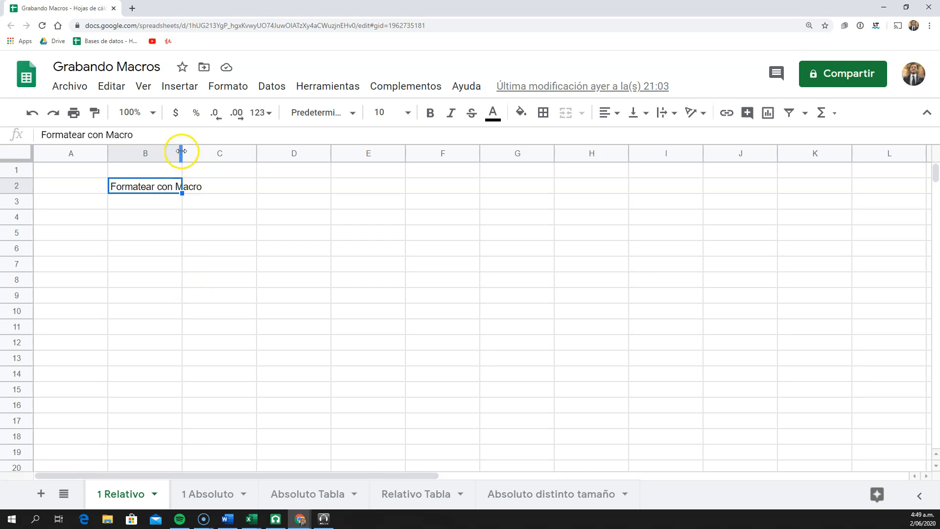
drag(181, 151, 218, 155)
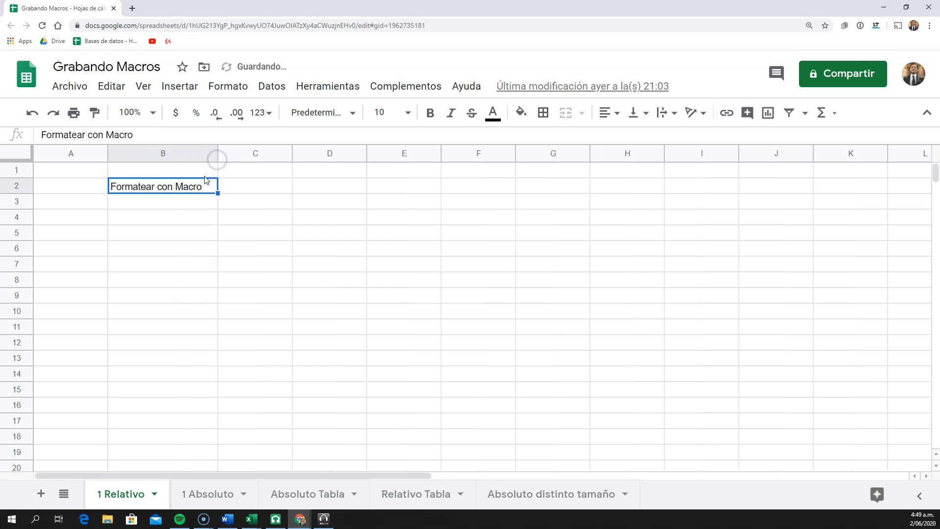
click(171, 216)
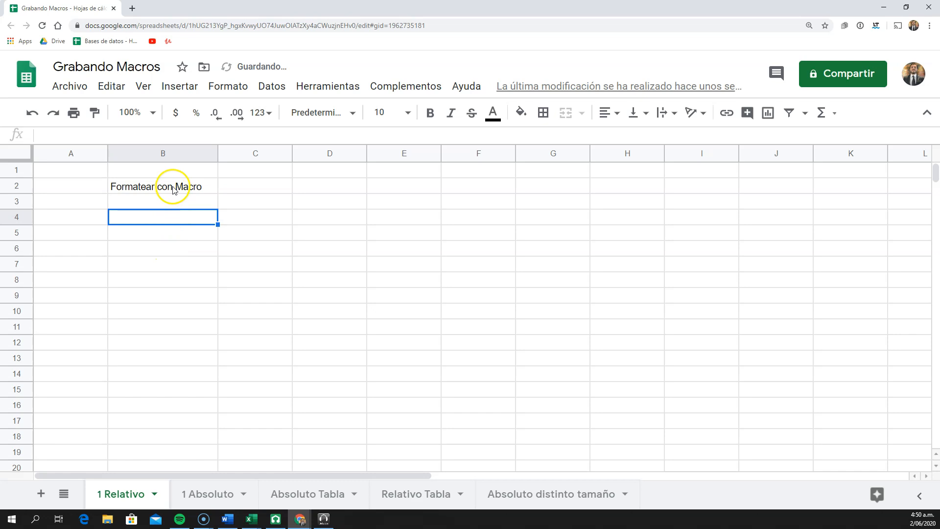
click(172, 187)
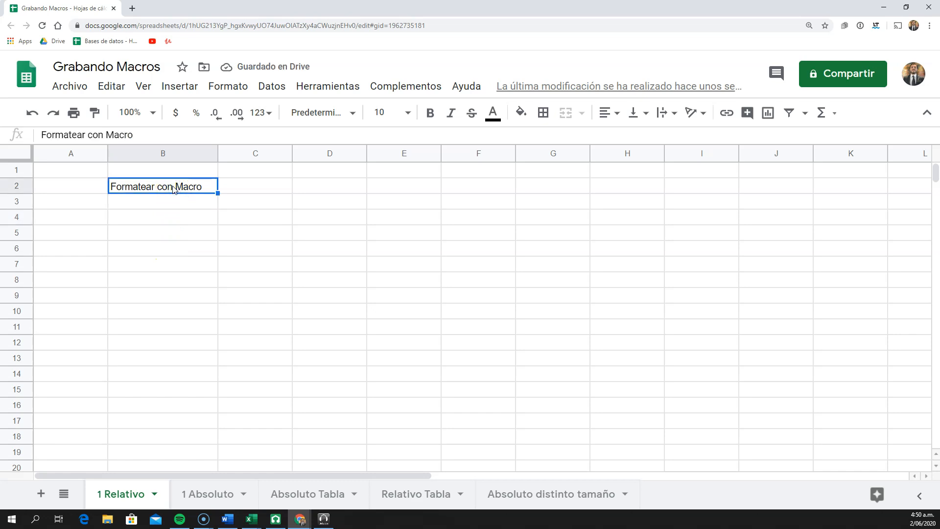
click(180, 214)
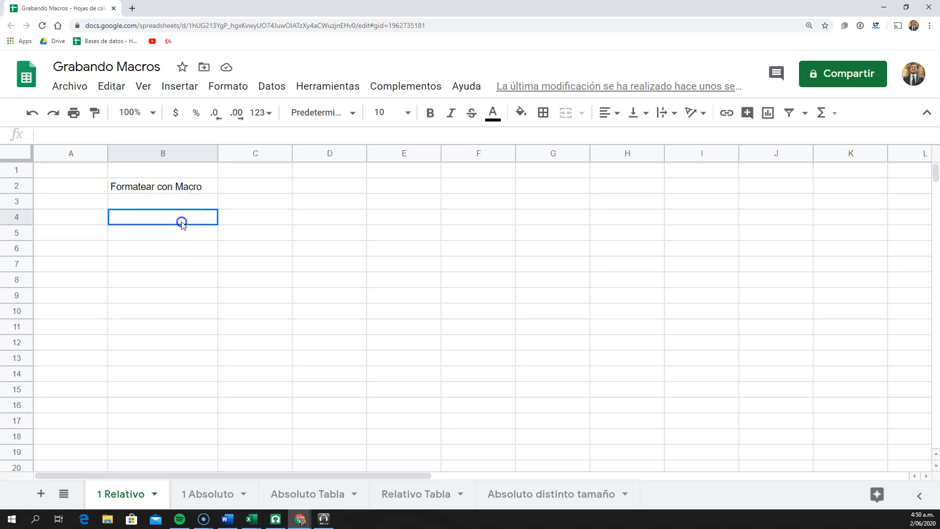
click(176, 186)
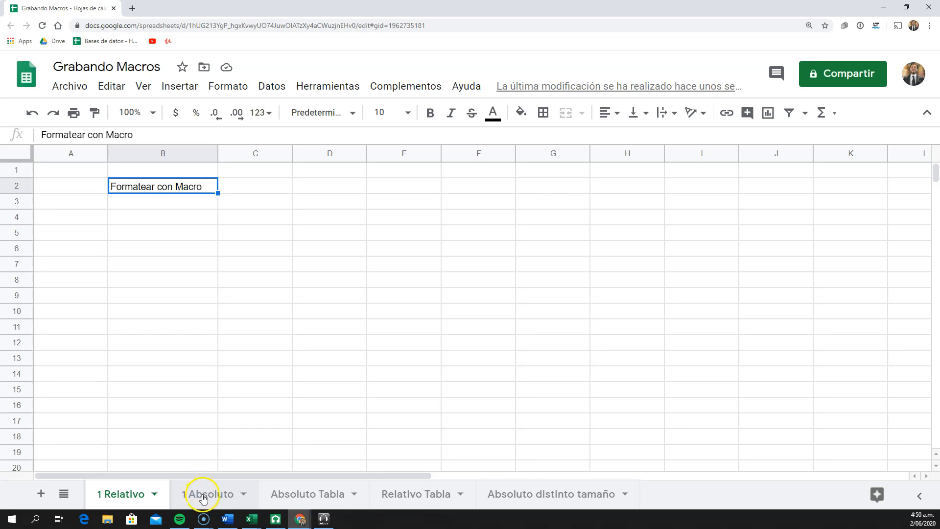
click(182, 239)
Start recording a macro with cell B2 selected, using absolute references
click(180, 185)
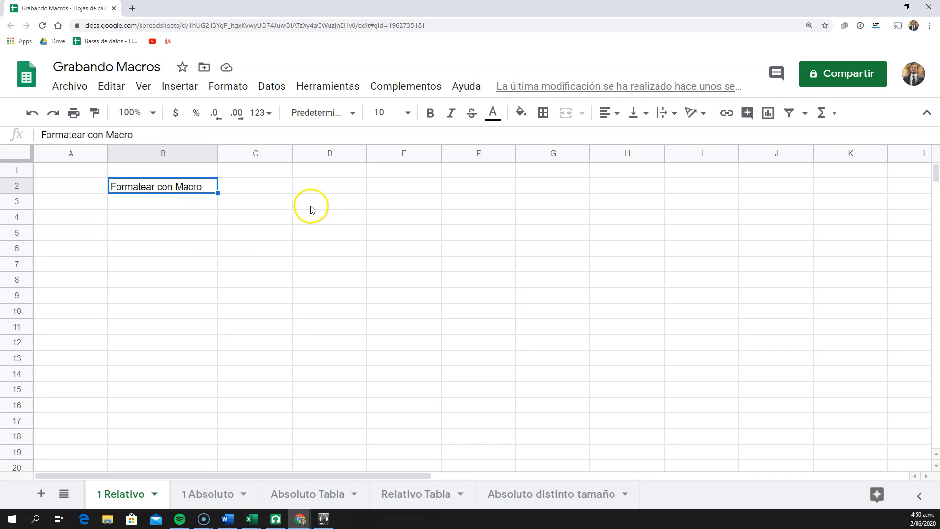
click(312, 86)
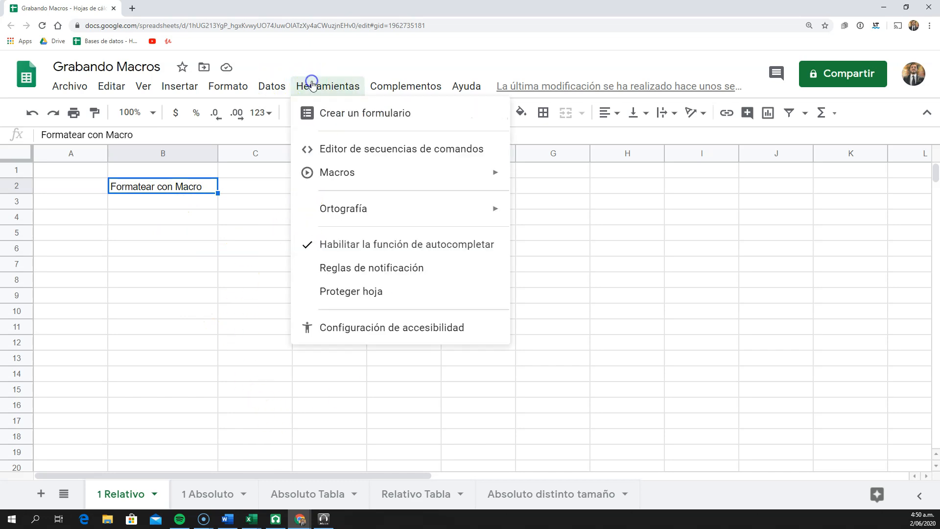
mouse_move(348, 170)
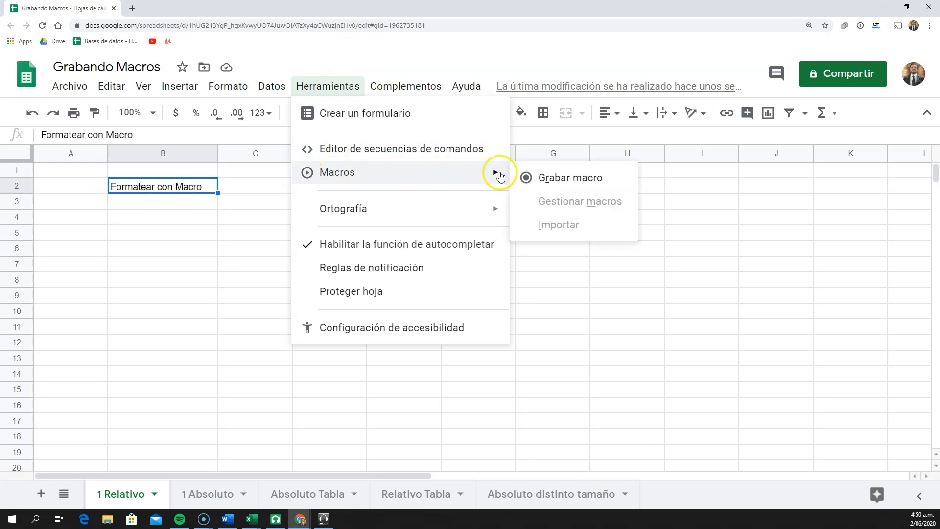
click(591, 176)
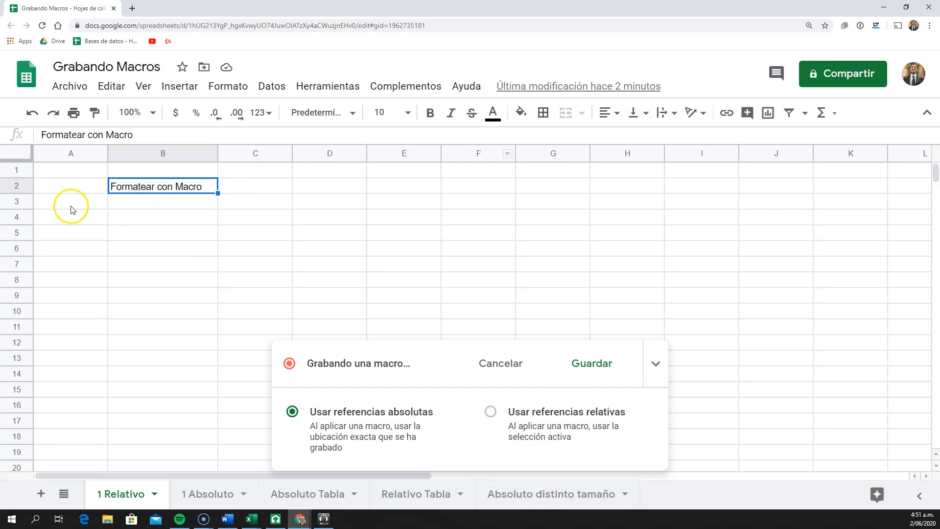
Make row 2 taller and centre the text of cell B2 horizontally and vertically
drag(20, 193, 21, 202)
click(607, 117)
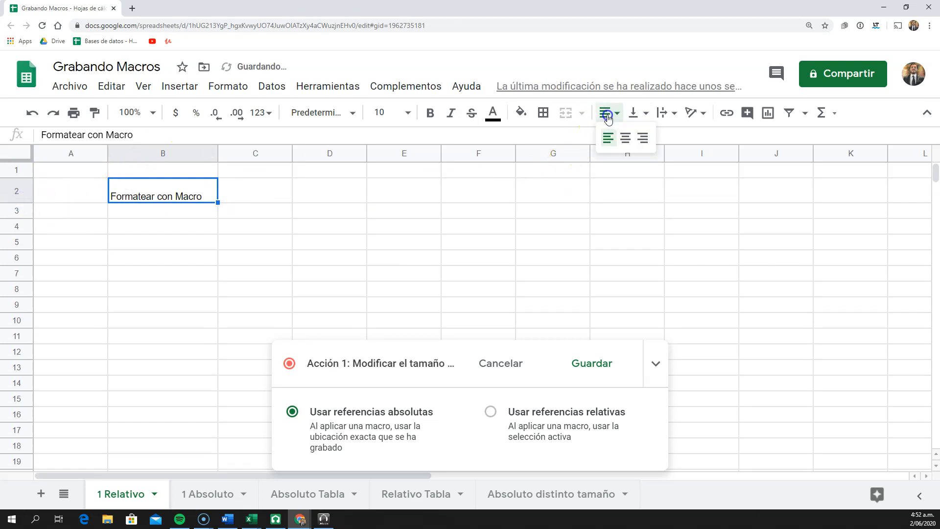
click(625, 138)
click(636, 114)
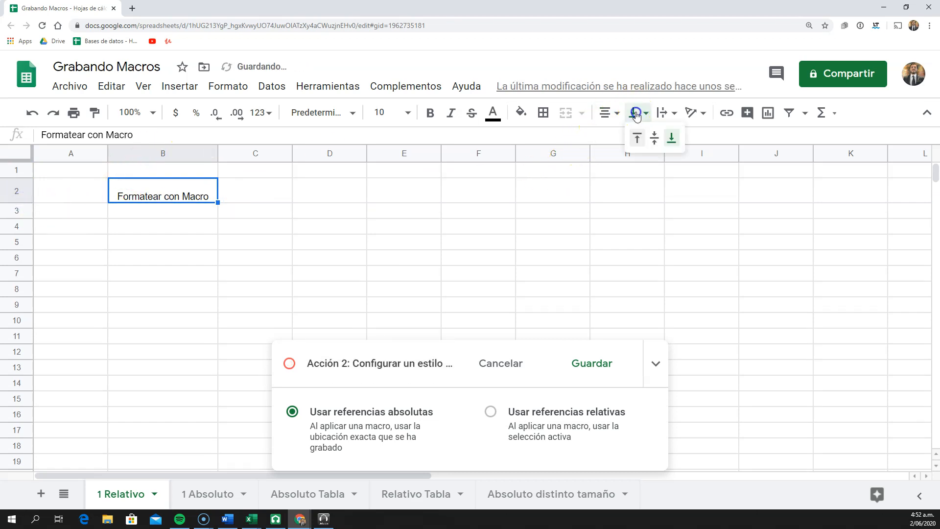
click(654, 138)
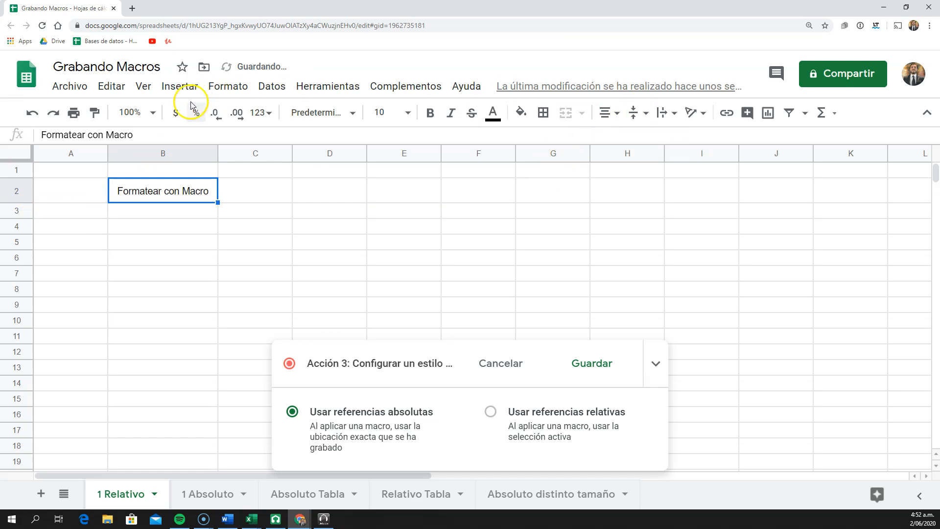
Make the text in cell B2 bold and turn on text wrapping
click(430, 113)
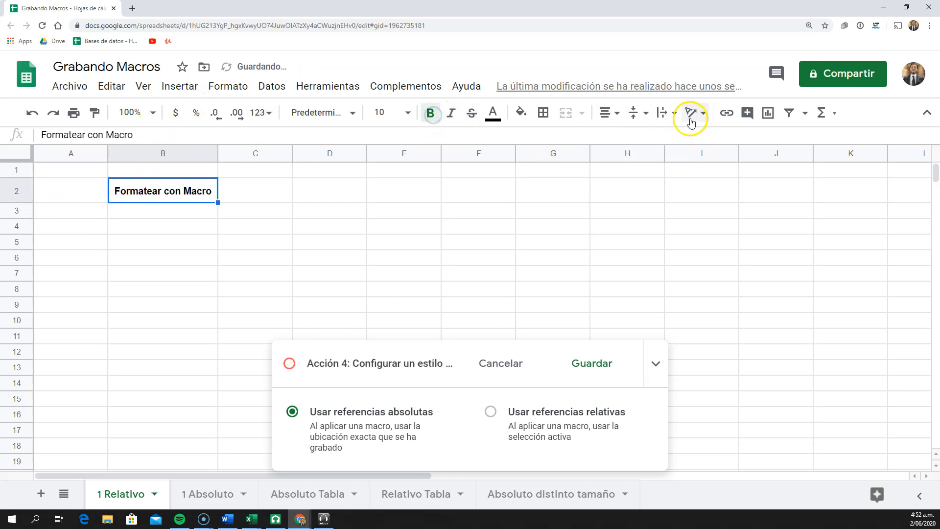
click(665, 112)
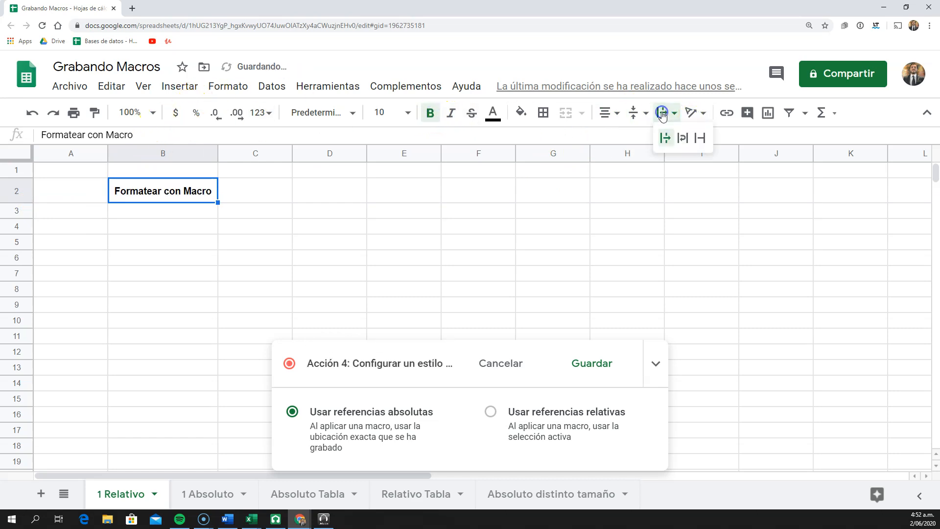
click(683, 139)
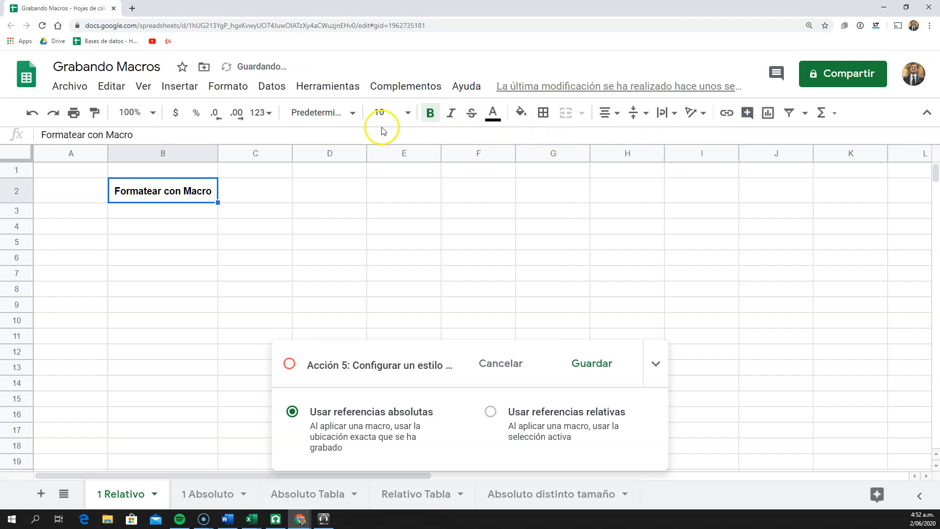
Set cell B2's font size to 14 and fit row 2's height to its content
click(406, 113)
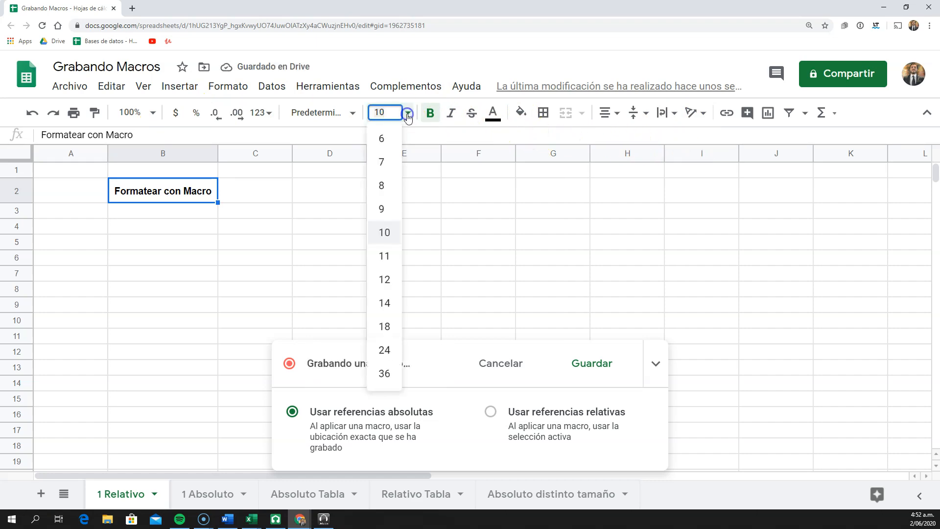
click(384, 302)
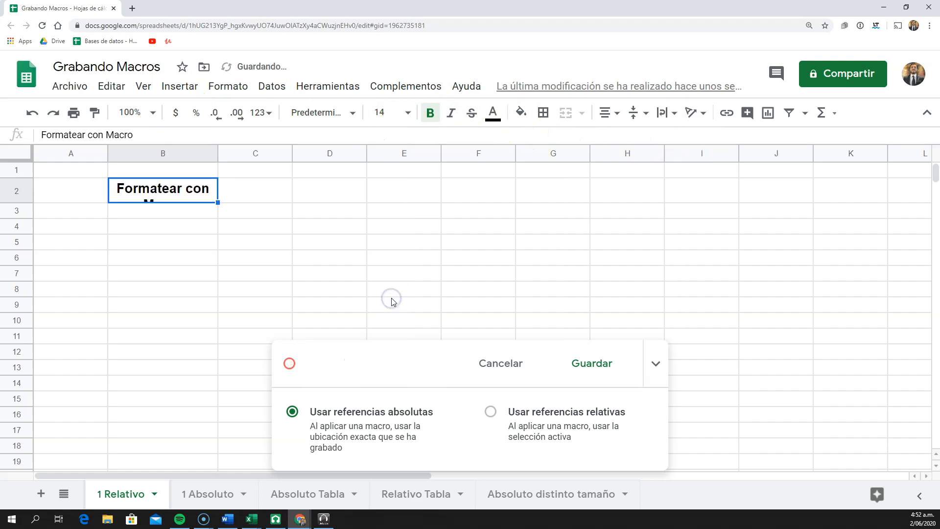
double_click(21, 202)
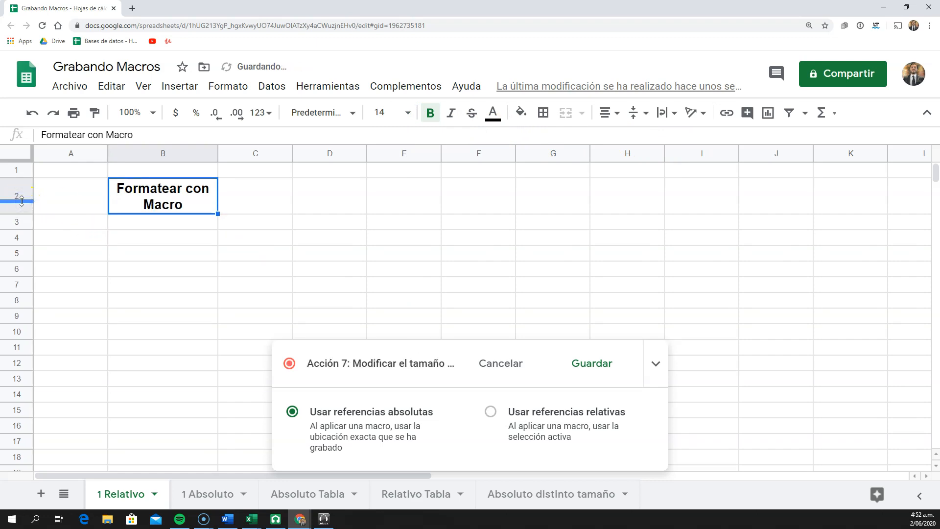
Fill cell B2 with light yellow, give it a medium-thick dark yellow outer border, and finish with cell D4 selected
click(520, 112)
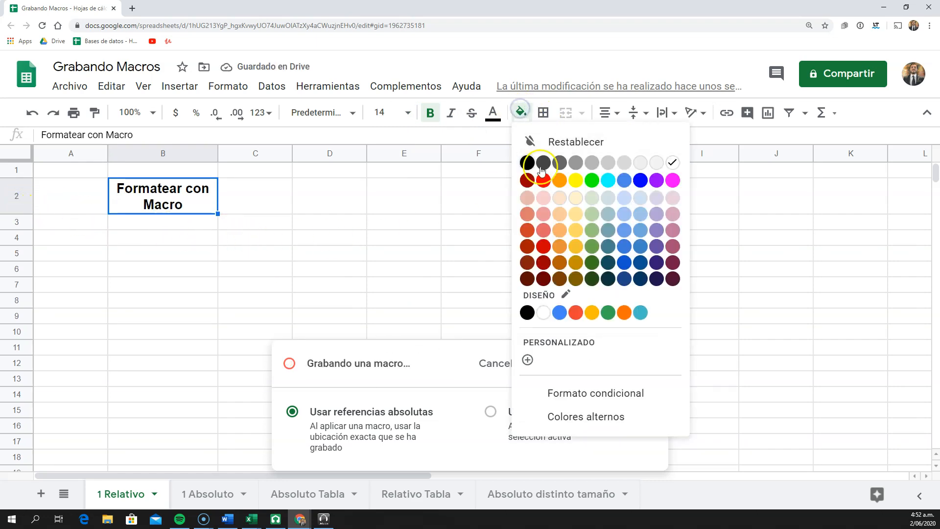
click(576, 198)
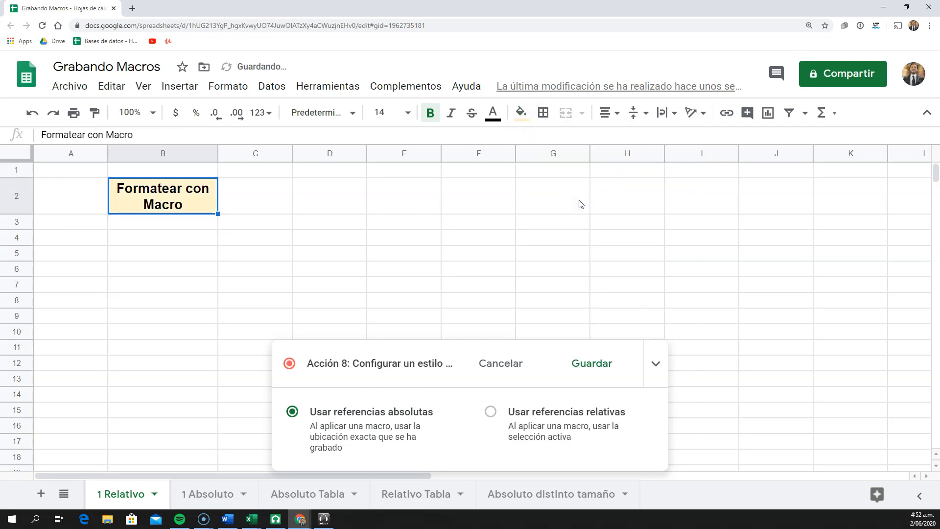
click(543, 113)
click(630, 142)
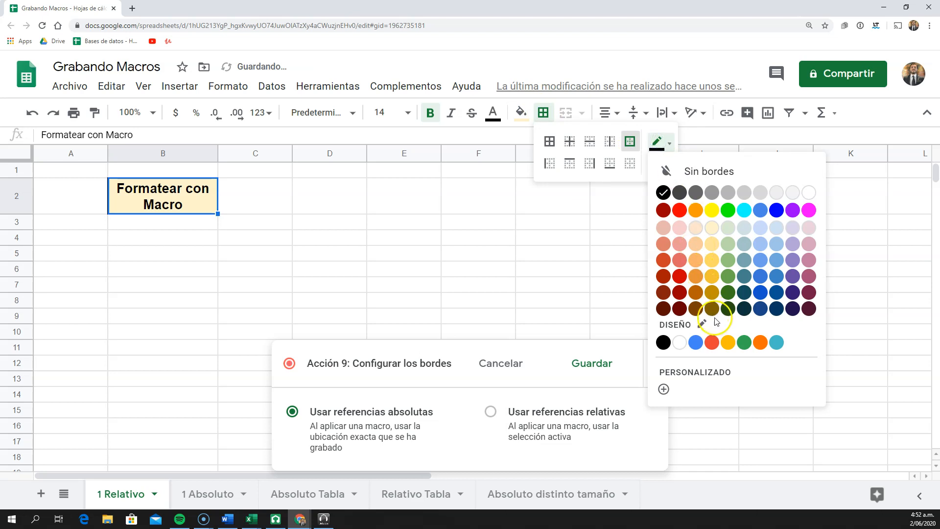
click(712, 308)
click(656, 163)
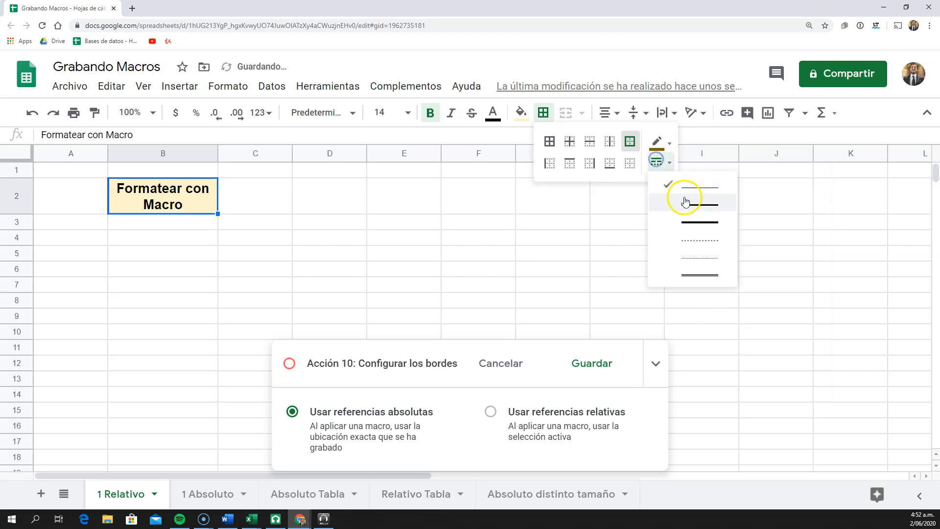
click(688, 202)
click(611, 142)
click(325, 236)
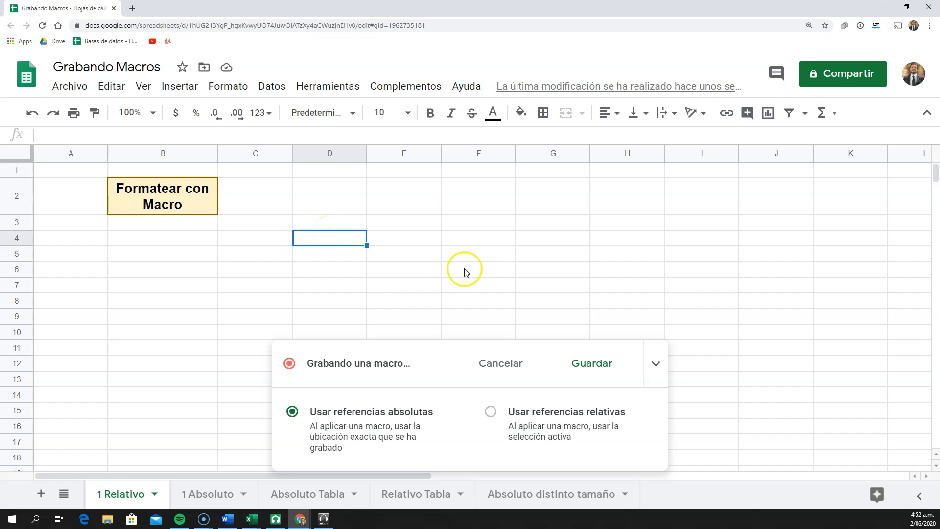
End the recording and name the new macro "Formato Personalizado"
click(578, 372)
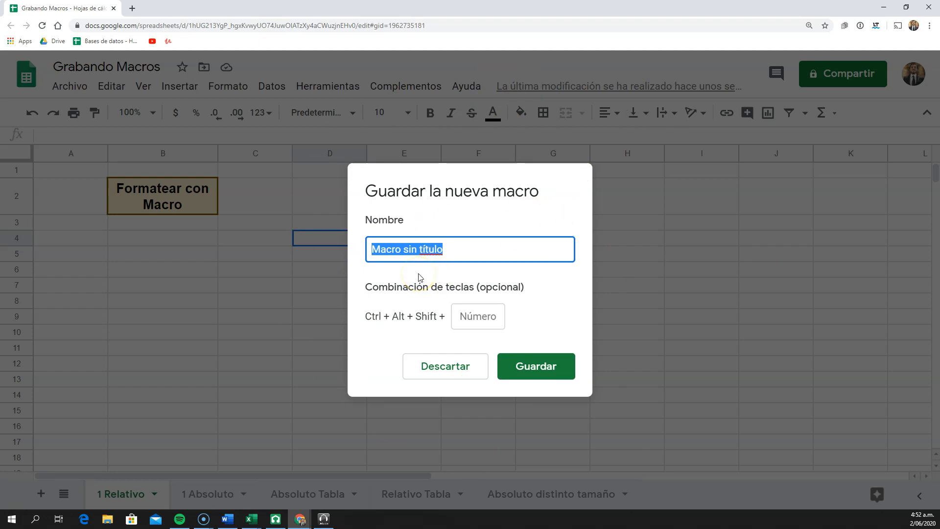
text(Formato Personalizado)
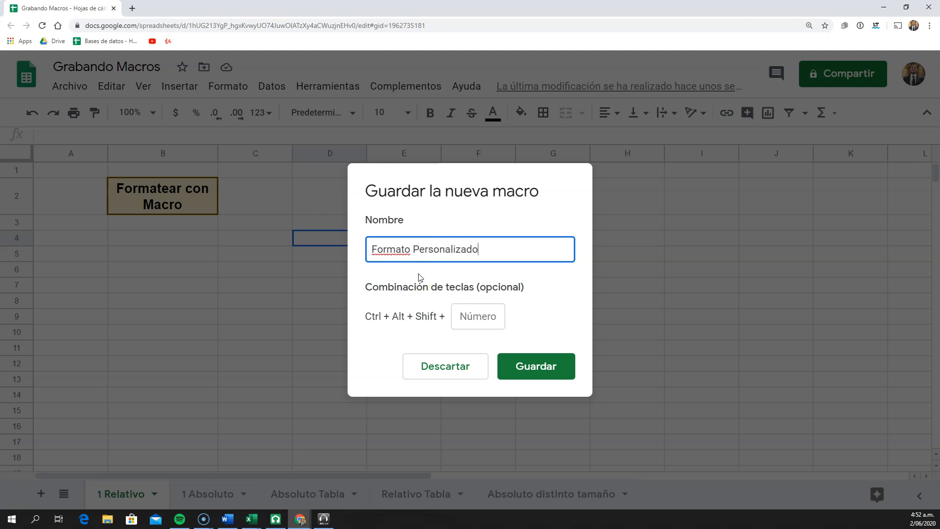
Try to save the macro with the letter f as its shortcut character
click(481, 318)
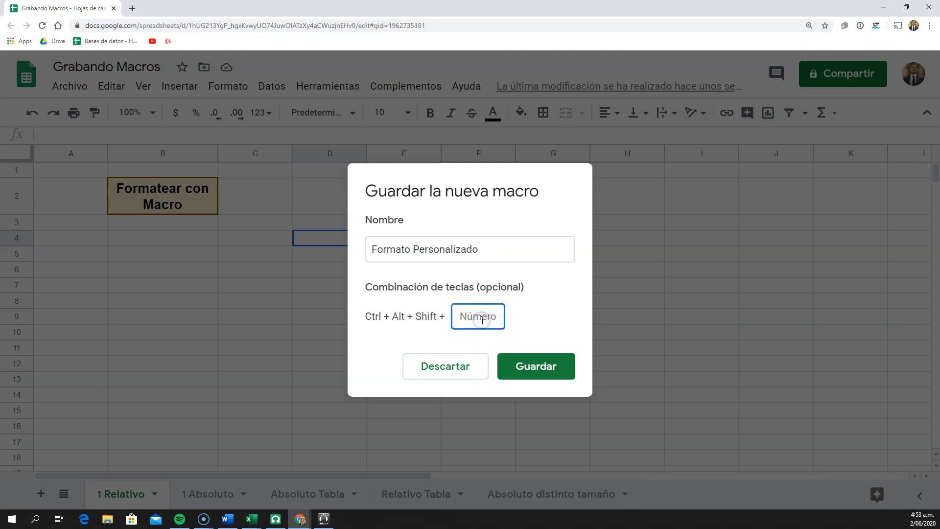
text(f)
click(532, 368)
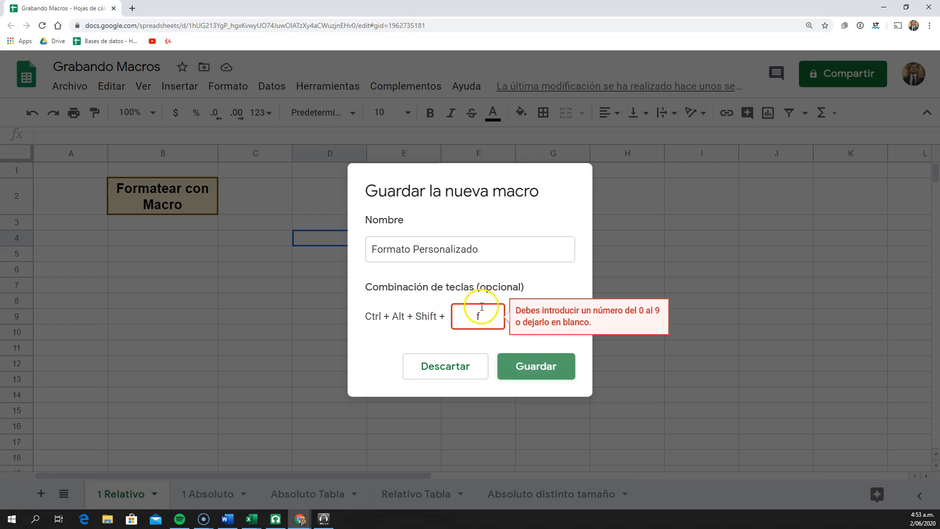
Set the macro's shortcut number to 1 and save the macro
double_click(471, 317)
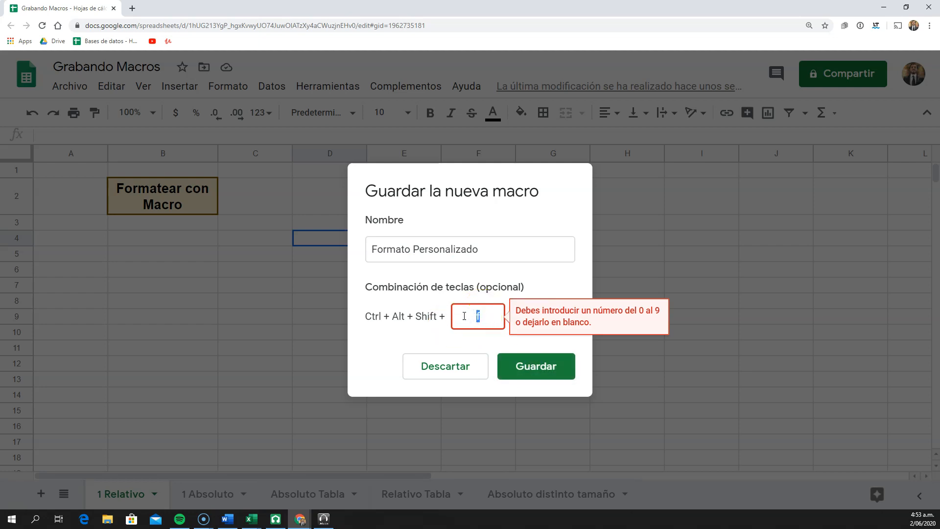
text(1)
click(528, 371)
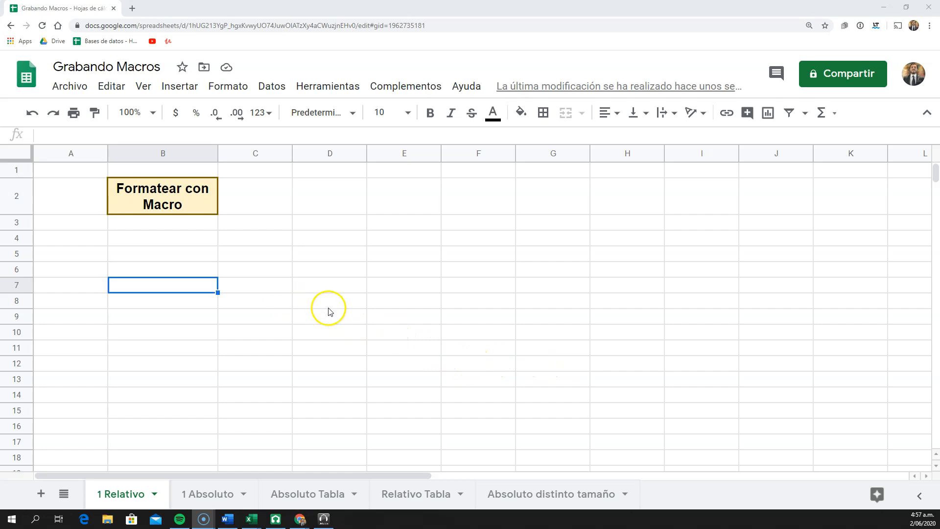
Enter the test text "Probar formato" in cell B8
click(183, 301)
text(Probar form)
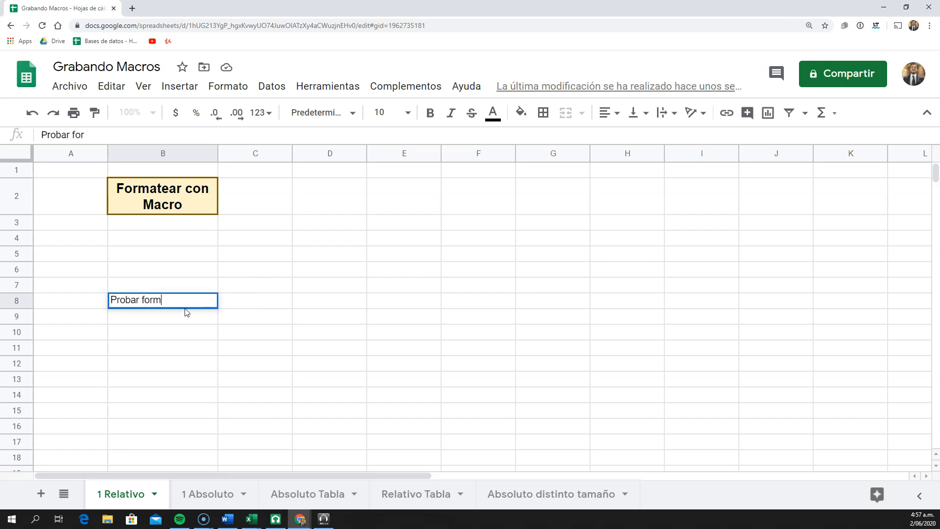
text(ato)
key(Return)
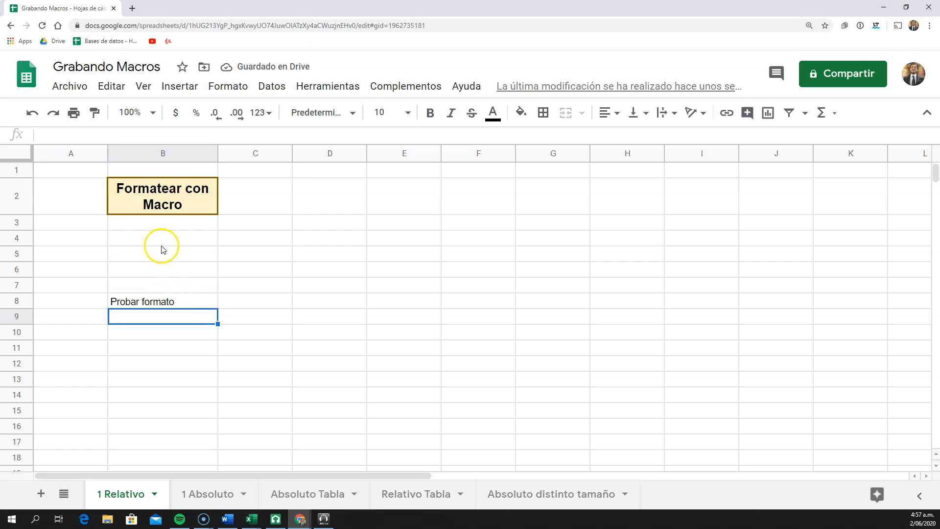
Run the Formato Personalizado macro with cell B8 selected
click(185, 302)
click(328, 86)
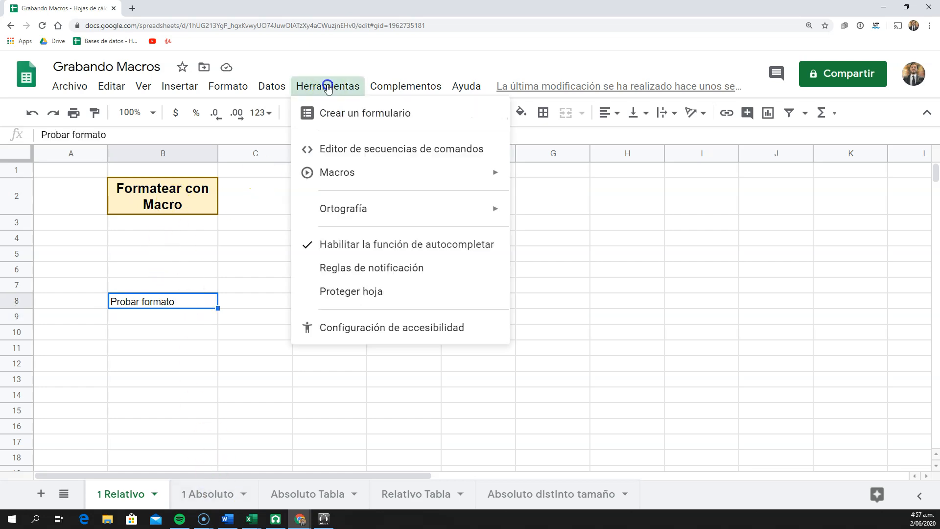
mouse_move(376, 176)
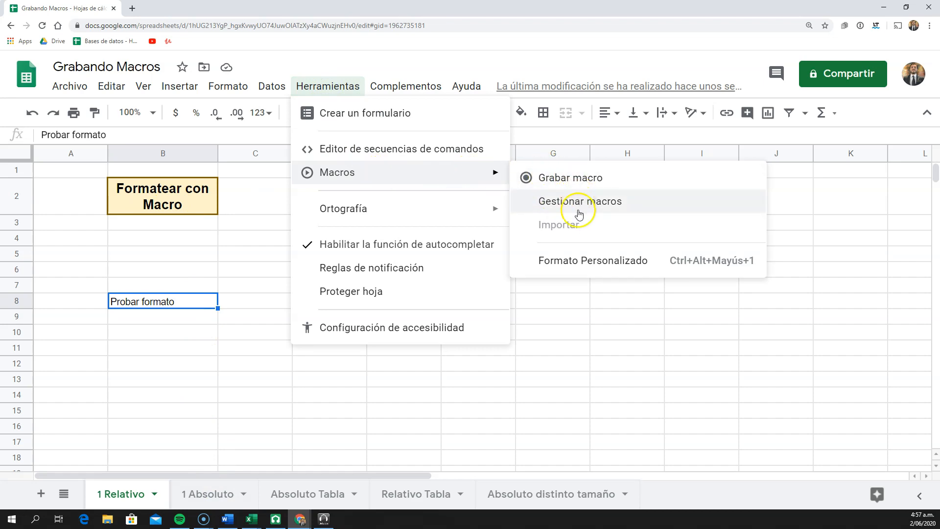
click(589, 262)
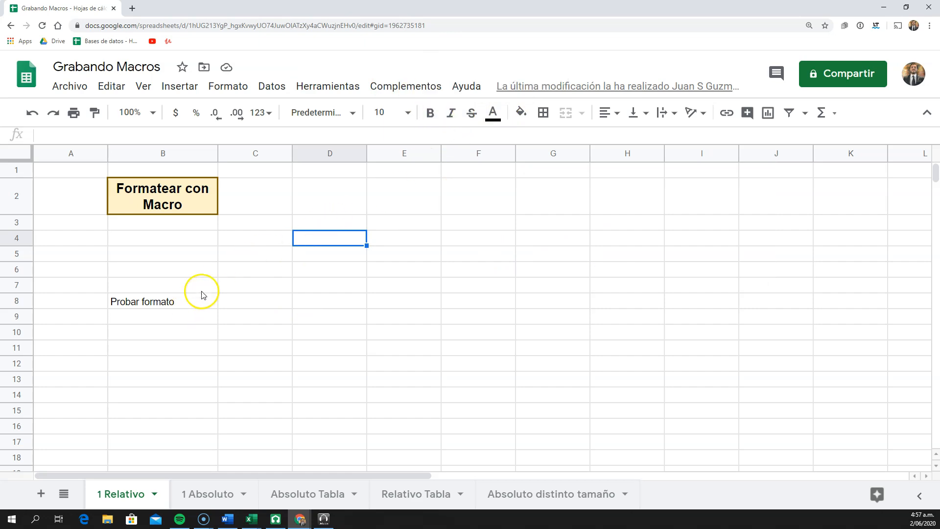
Run the Formato Personalizado macro on the 1 Absoluto sheet with cell F12 selected
click(116, 302)
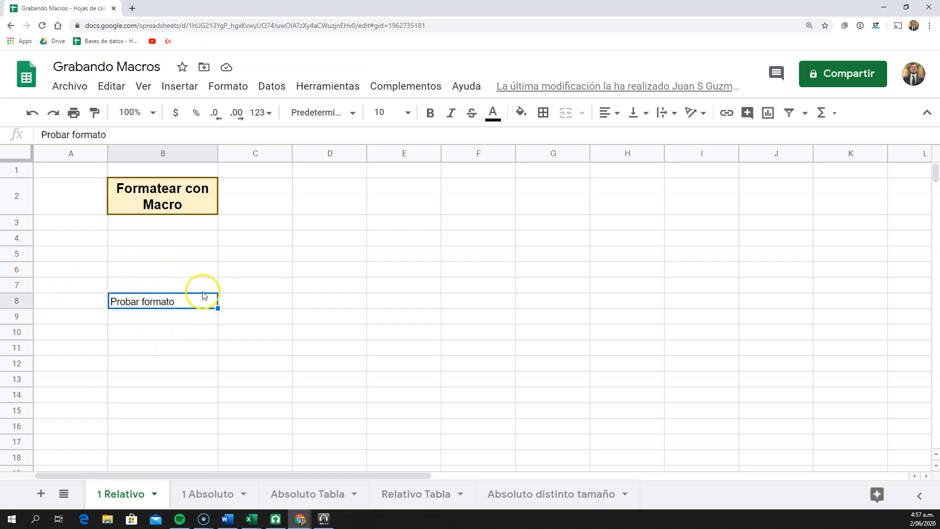
click(224, 496)
click(182, 232)
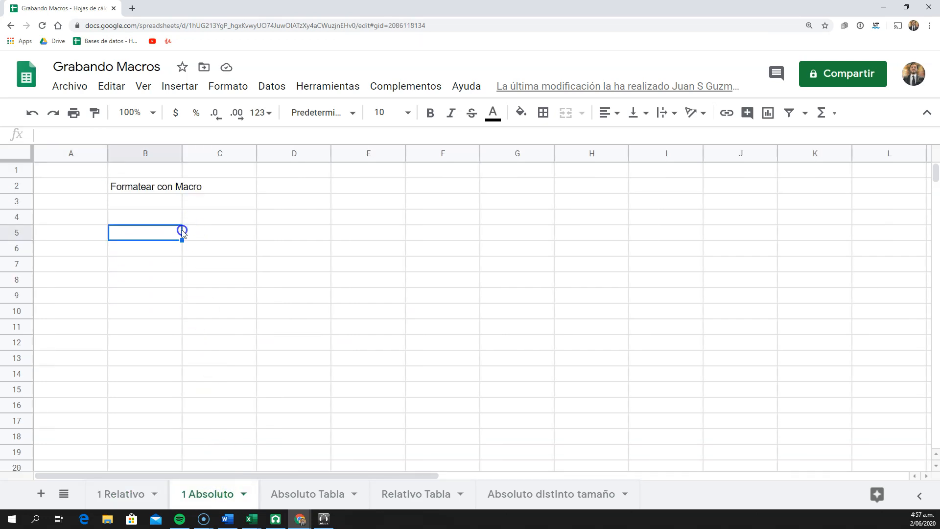
click(179, 297)
click(602, 323)
click(228, 316)
click(317, 385)
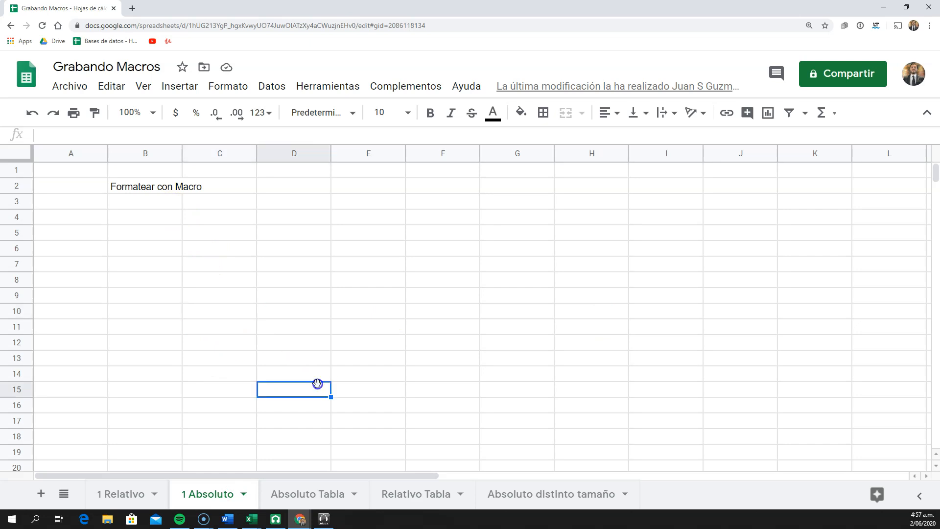
click(464, 342)
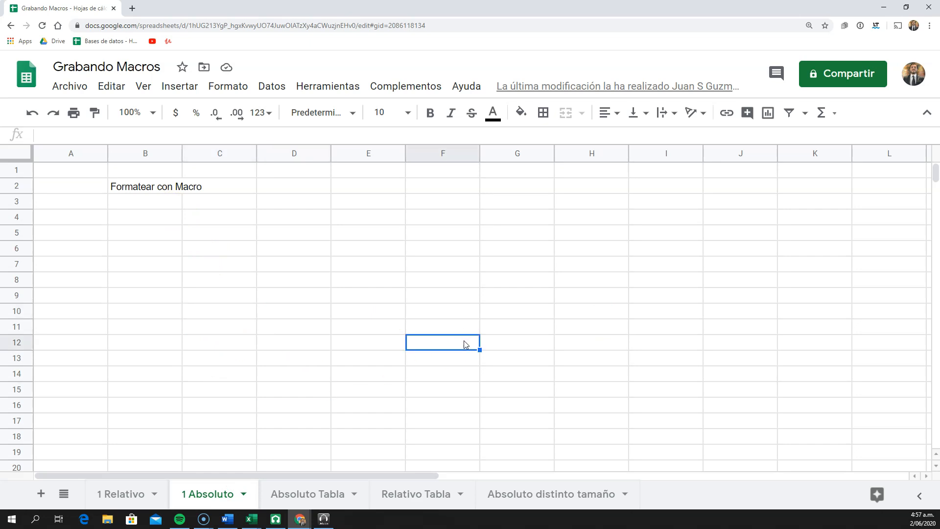
click(325, 86)
click(362, 171)
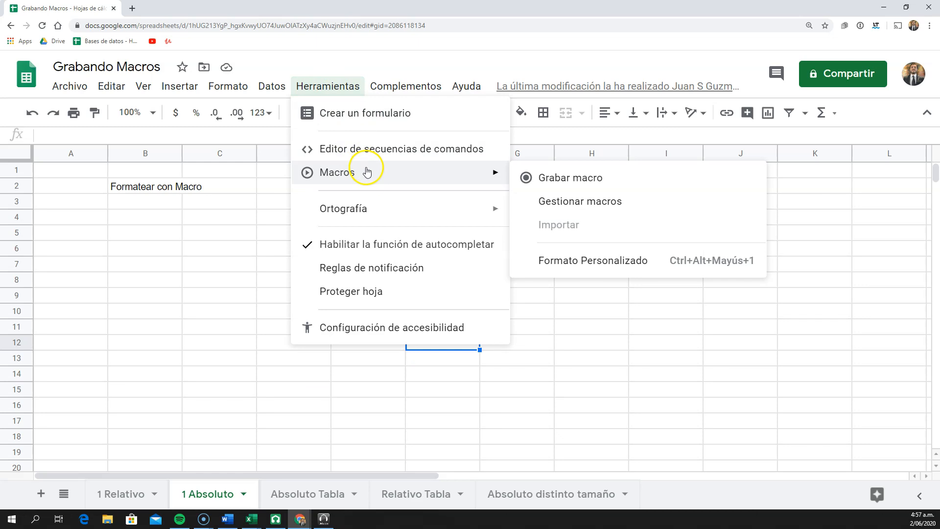
click(570, 265)
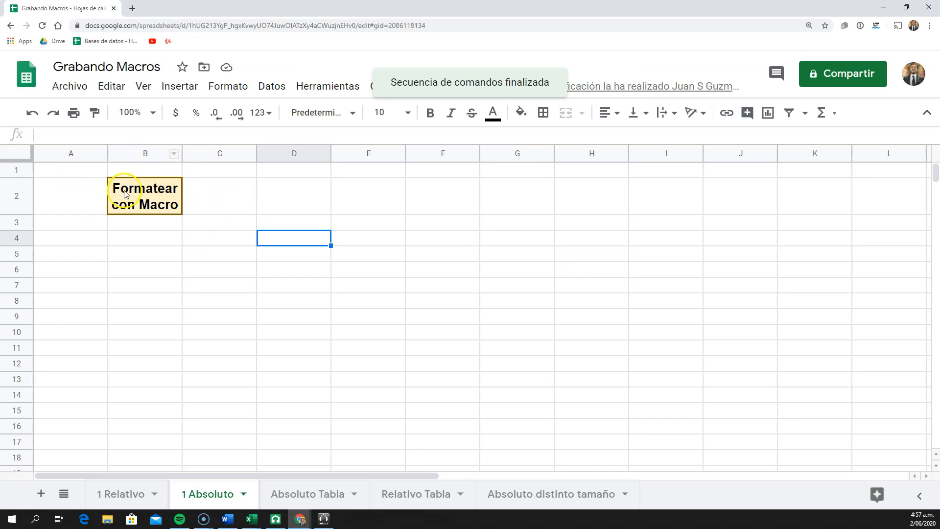
Compare the formatted cell B2 on the 1 Relativo and 1 Absoluto sheets and glance at the Absoluto Tabla sheet
click(129, 492)
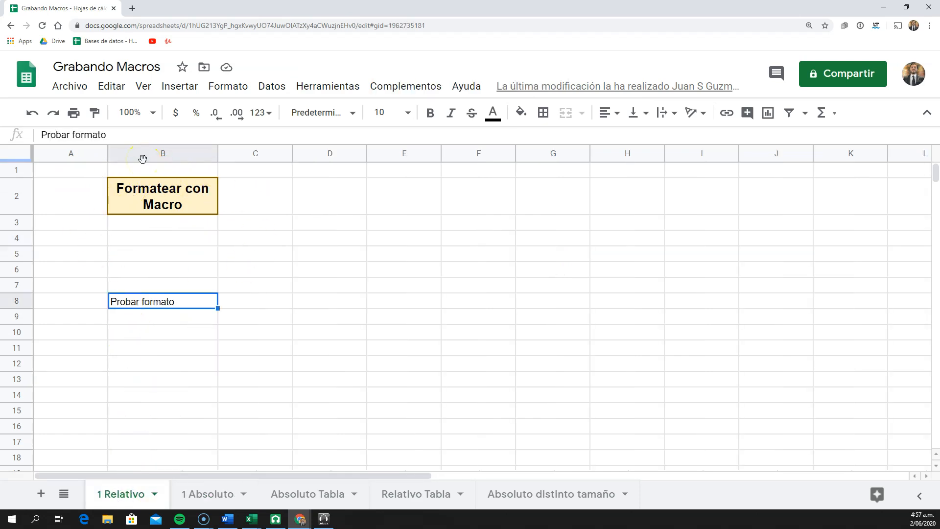
click(220, 495)
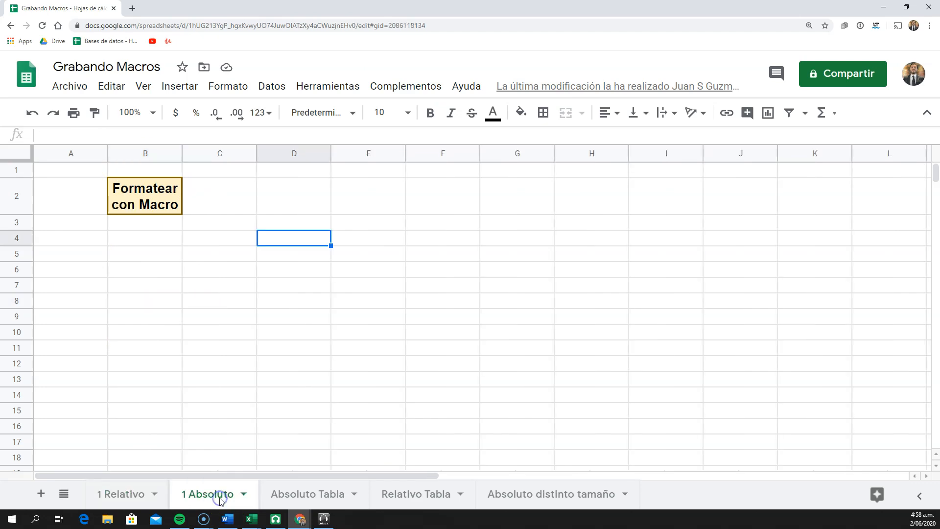
click(156, 189)
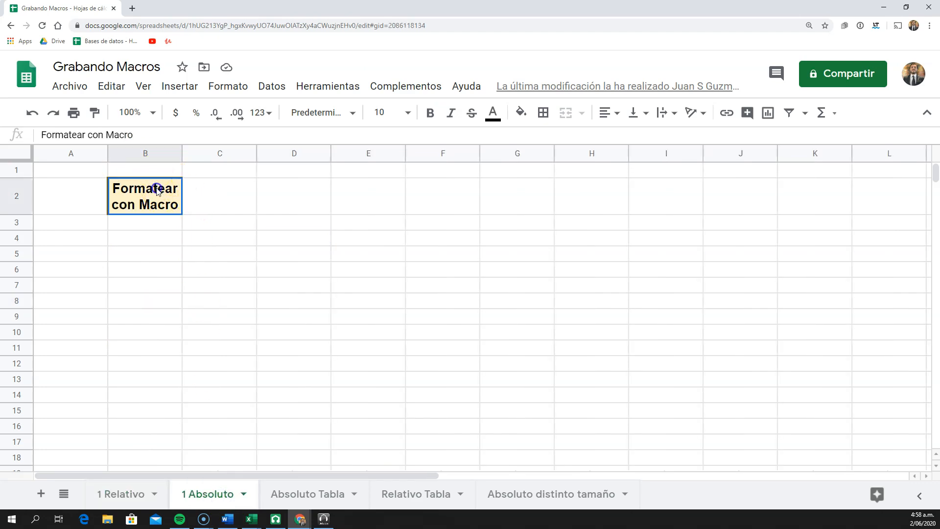
click(80, 193)
click(306, 303)
click(226, 305)
click(159, 291)
click(166, 194)
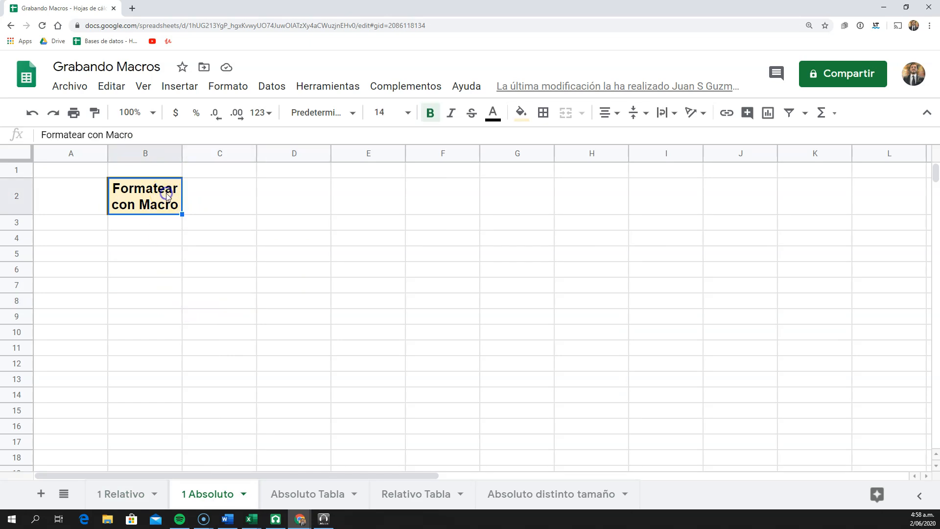
click(316, 494)
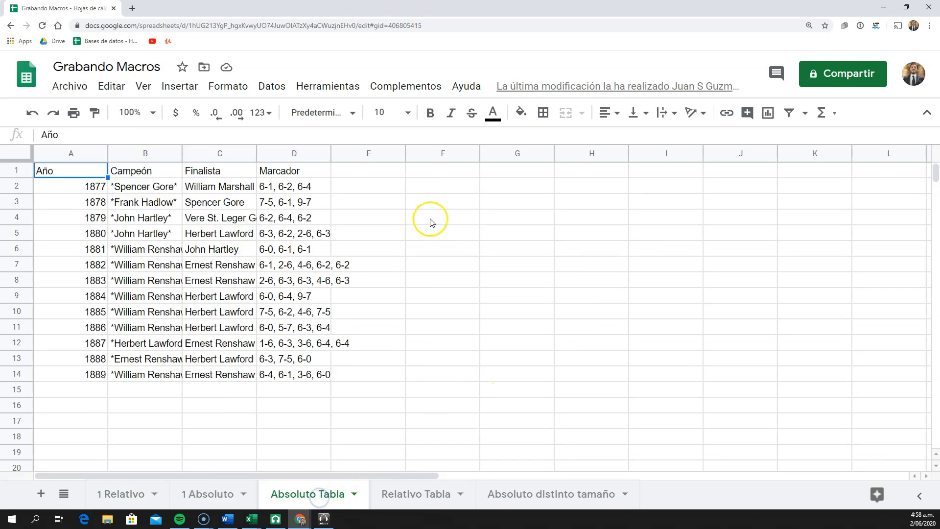
Widen column B slightly on the 1 Absoluto sheet
click(212, 490)
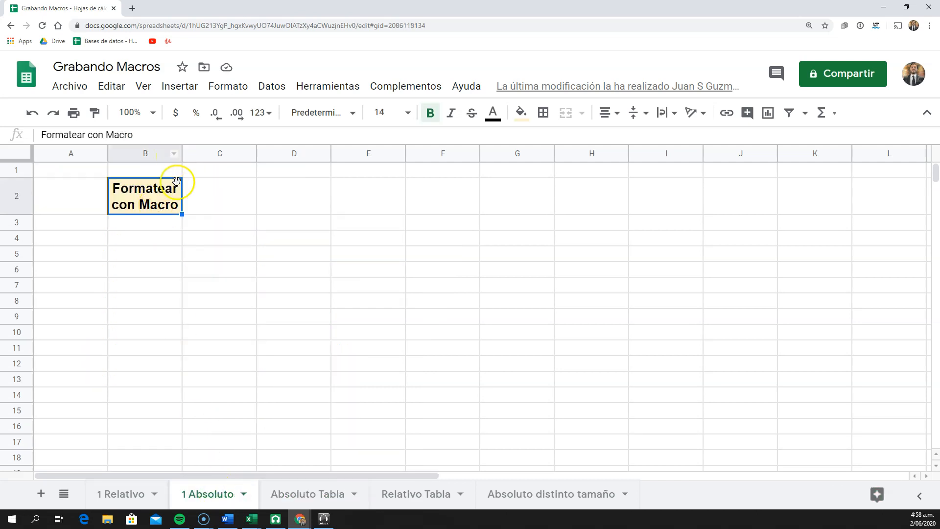
click(163, 318)
drag(181, 150, 209, 150)
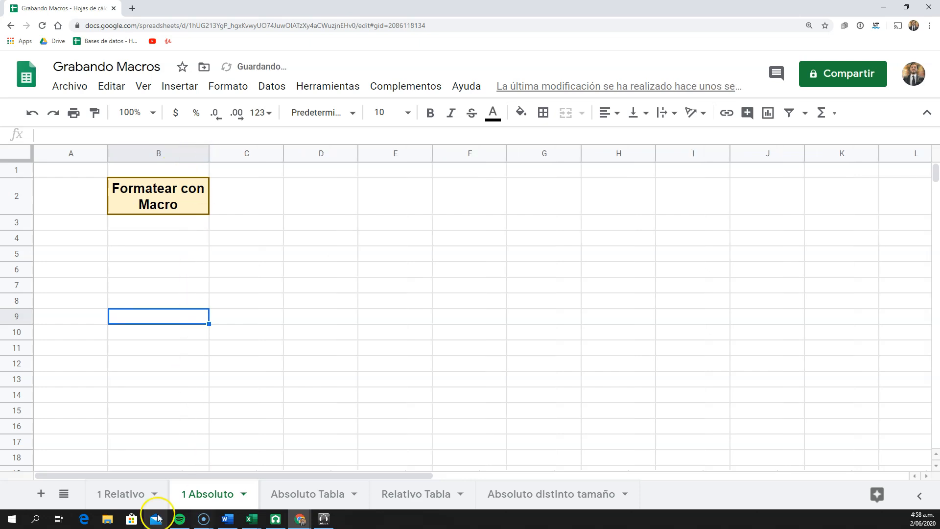
Enter the text "Formatear con Macro 2" in cell B4 of the 1 Relativo sheet
click(126, 493)
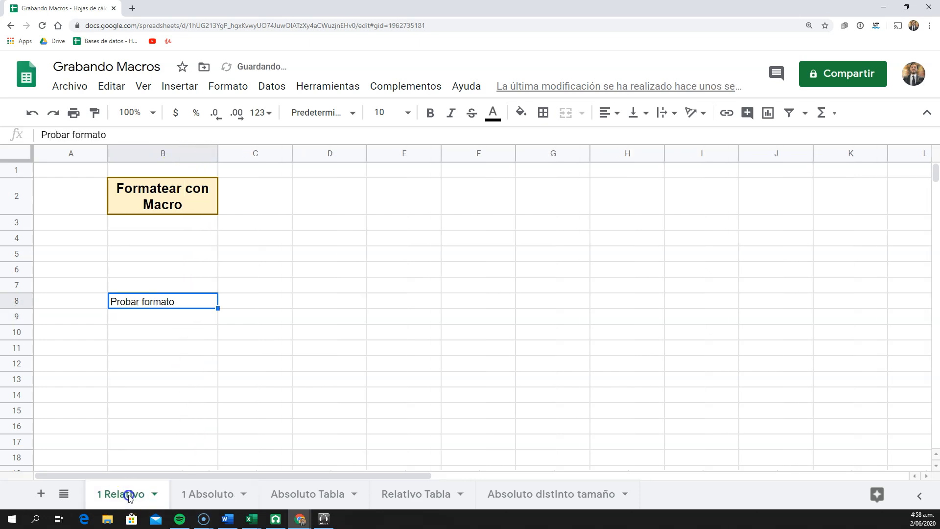
click(168, 243)
text(Formatear con Macro 2)
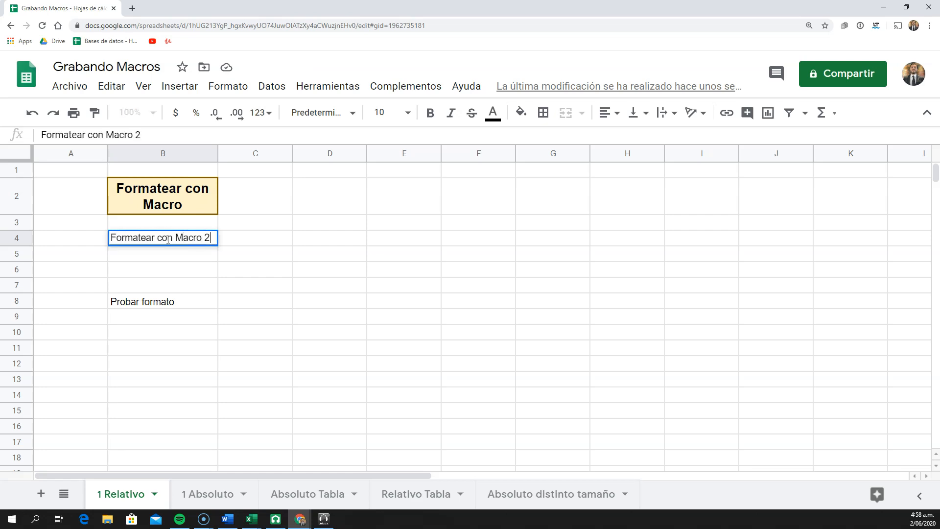
key(Return)
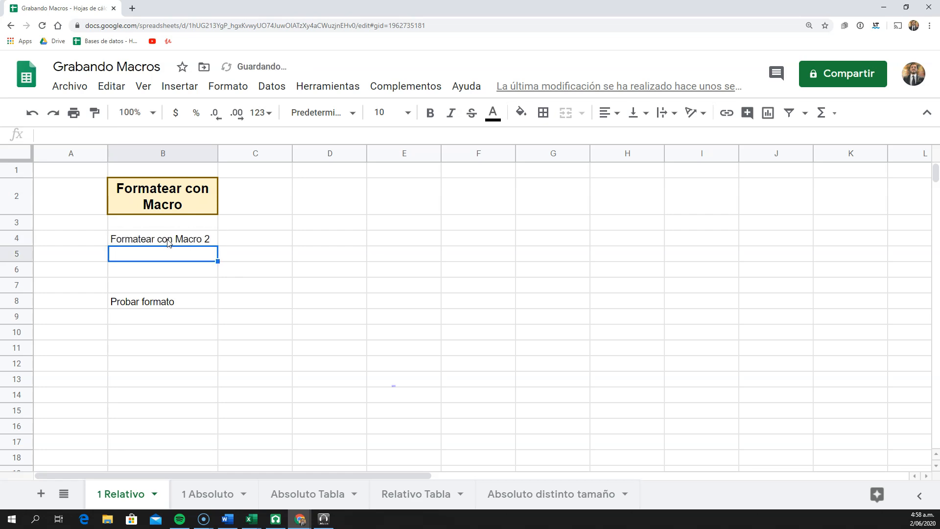
Start recording a new macro that uses relative references, with cell B4 selected
click(168, 242)
click(327, 86)
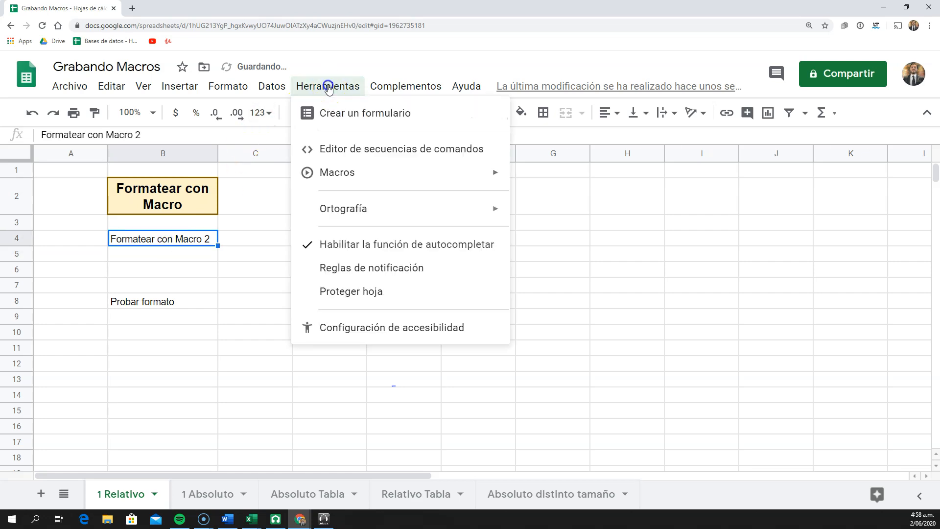
mouse_move(366, 183)
click(552, 178)
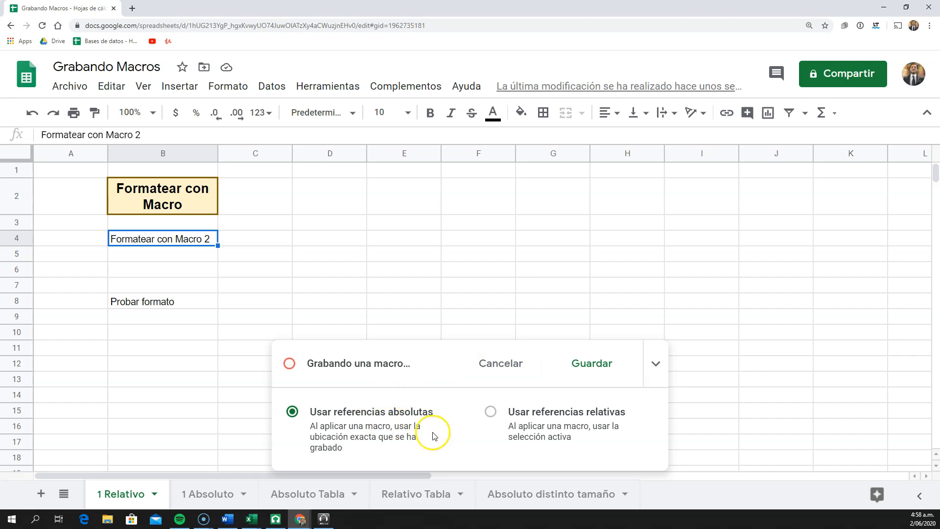
click(488, 411)
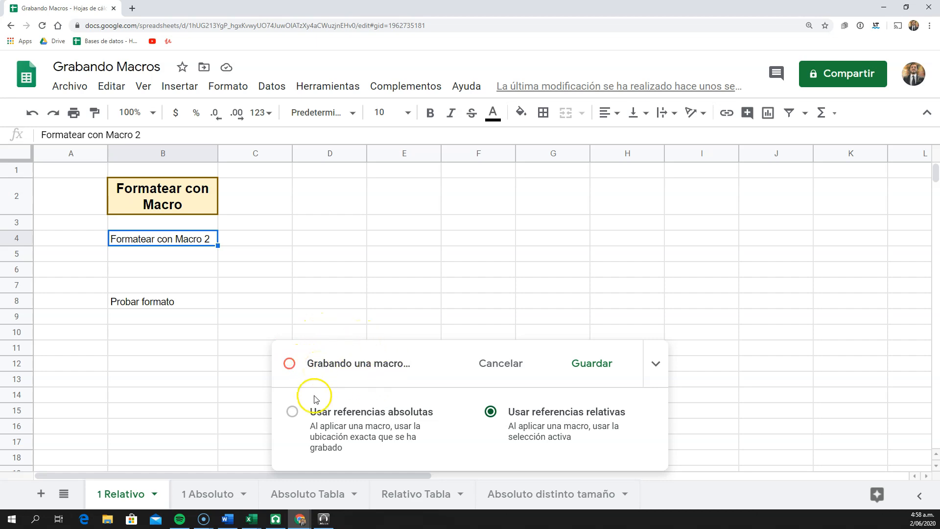
click(292, 411)
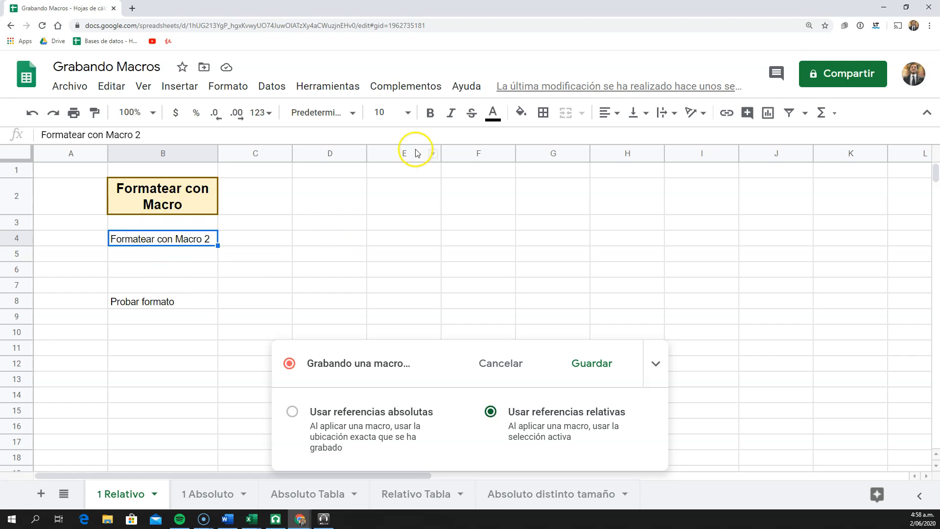
Format cell B4 with the darkest cyan text colour, the Permanent Marker font and the lightest magenta fill
click(494, 114)
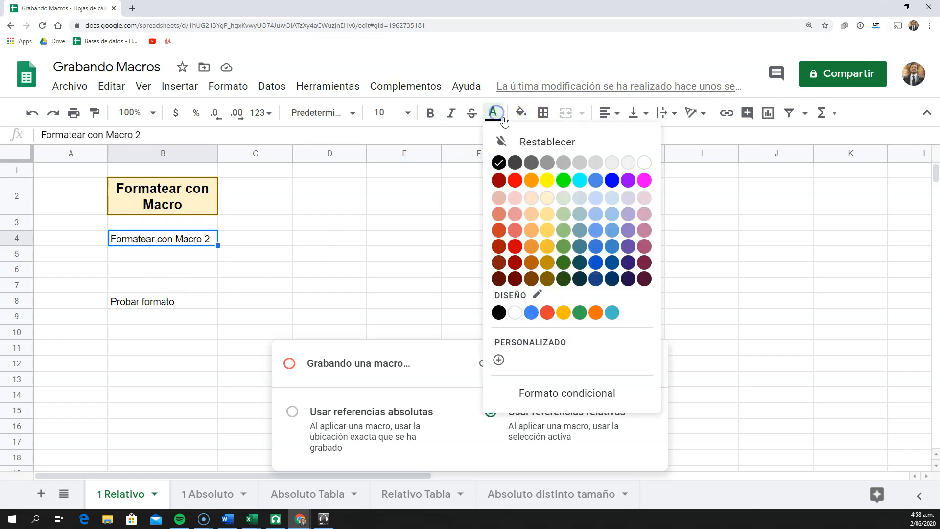
click(580, 278)
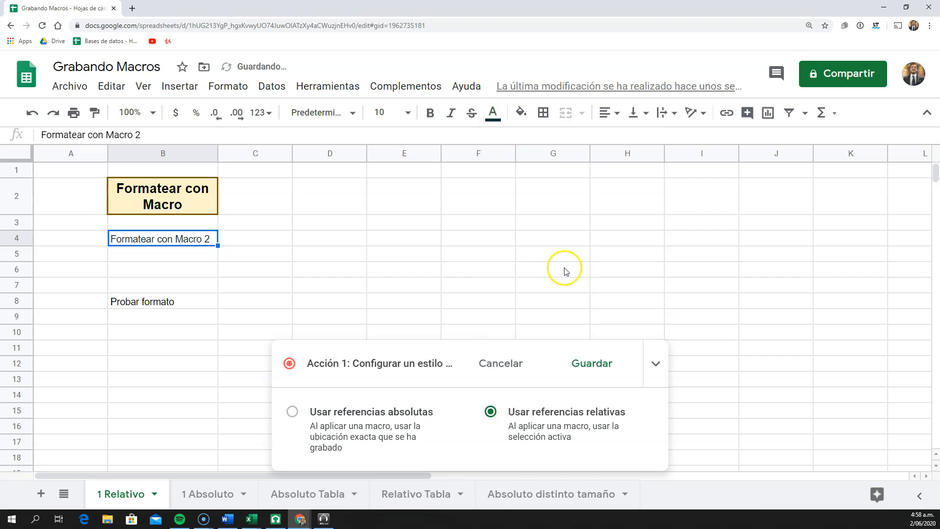
click(343, 112)
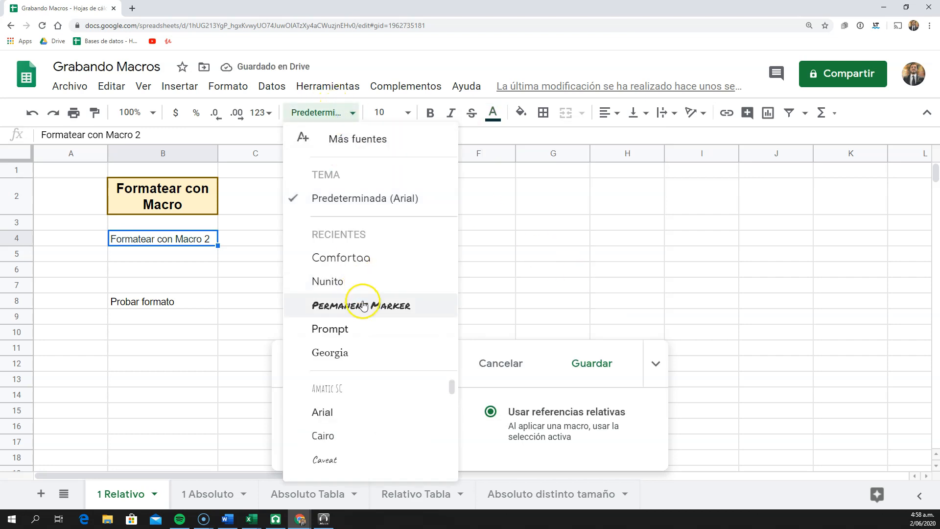
click(361, 305)
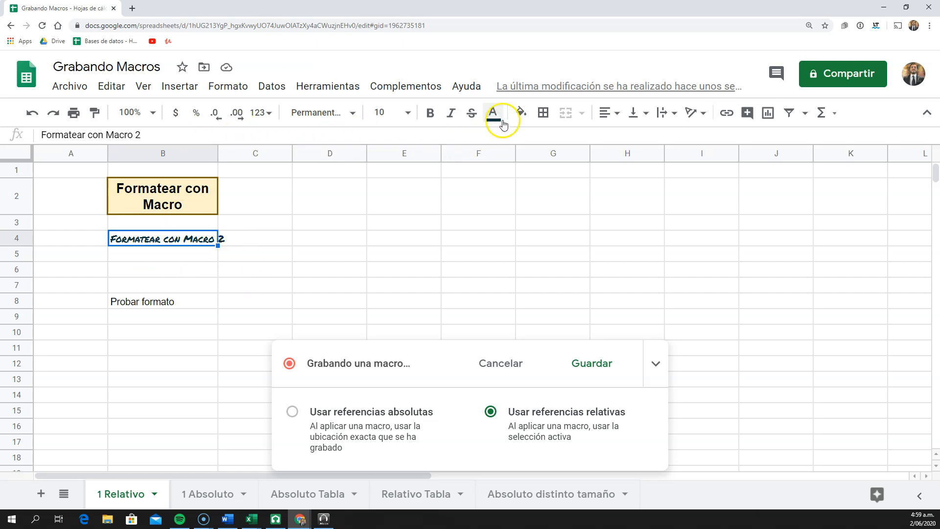
click(520, 112)
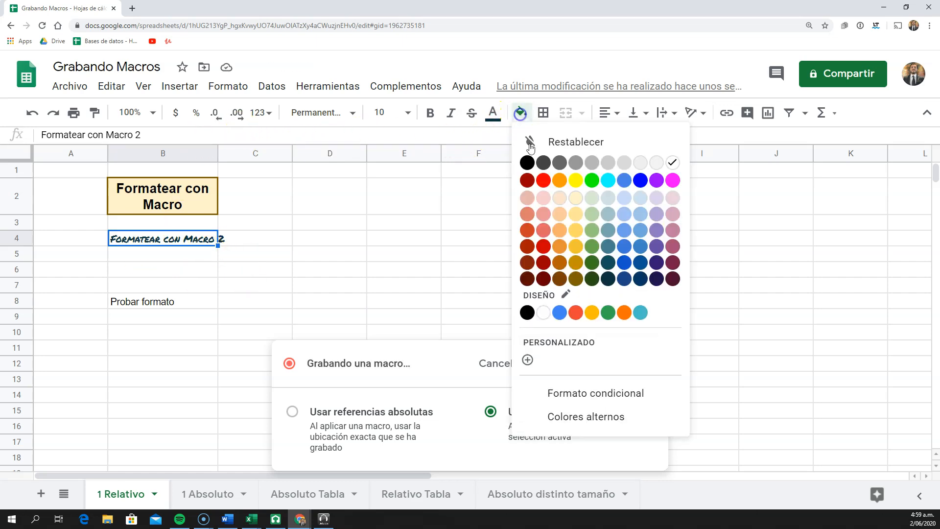
click(670, 198)
Give cell B4 a dashed outer border in the darkest red
click(542, 113)
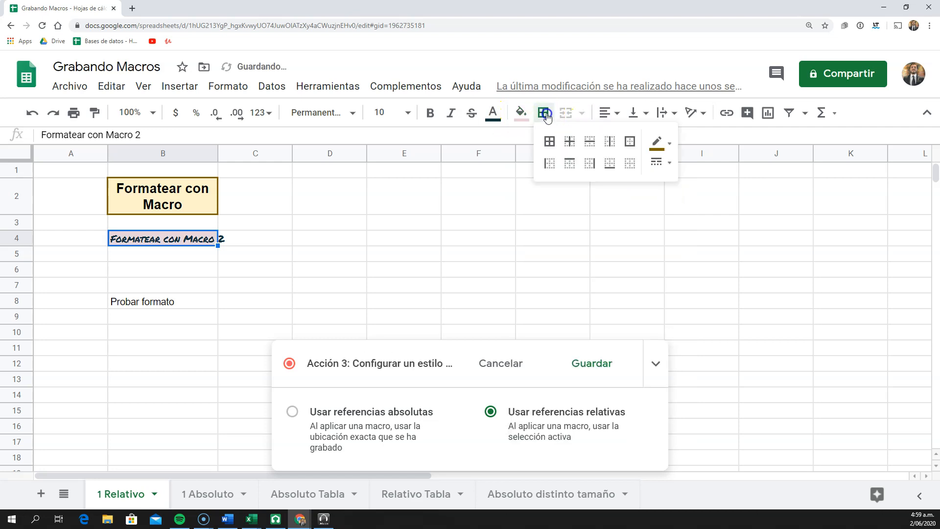
click(664, 163)
click(705, 239)
click(631, 150)
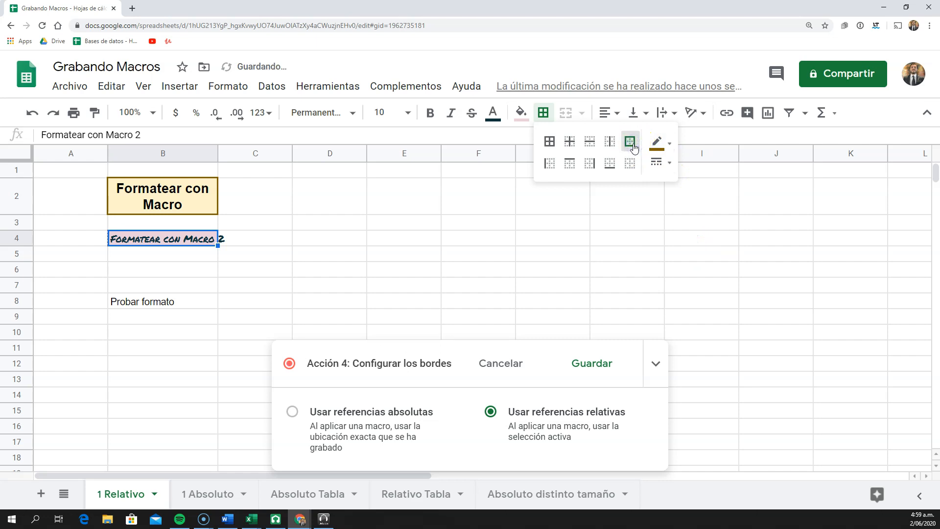
click(657, 143)
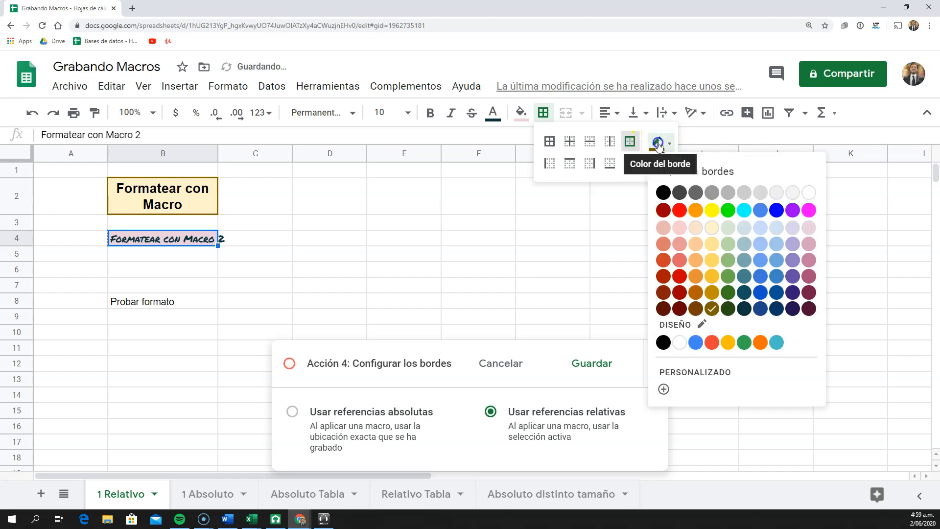
click(680, 308)
Widen column B to fit the text in B4 and make row 4 slightly taller
click(242, 224)
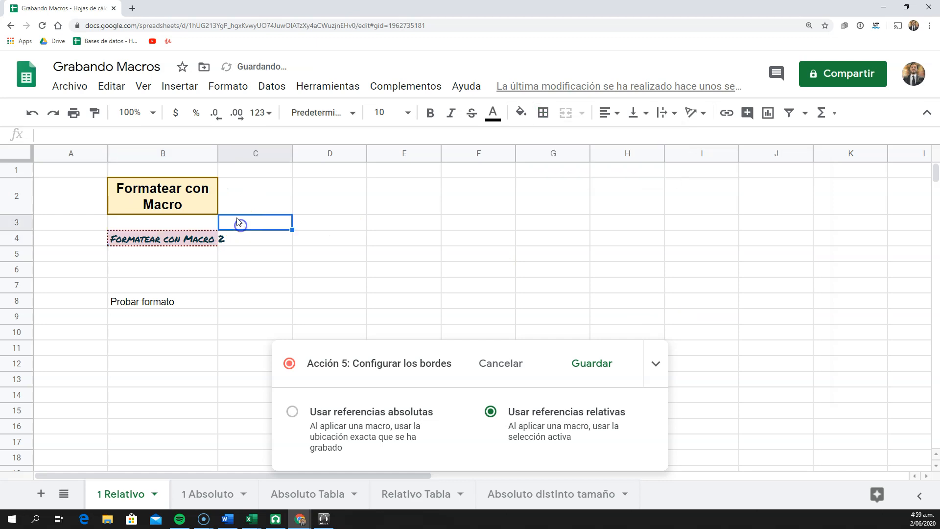
drag(216, 157, 237, 156)
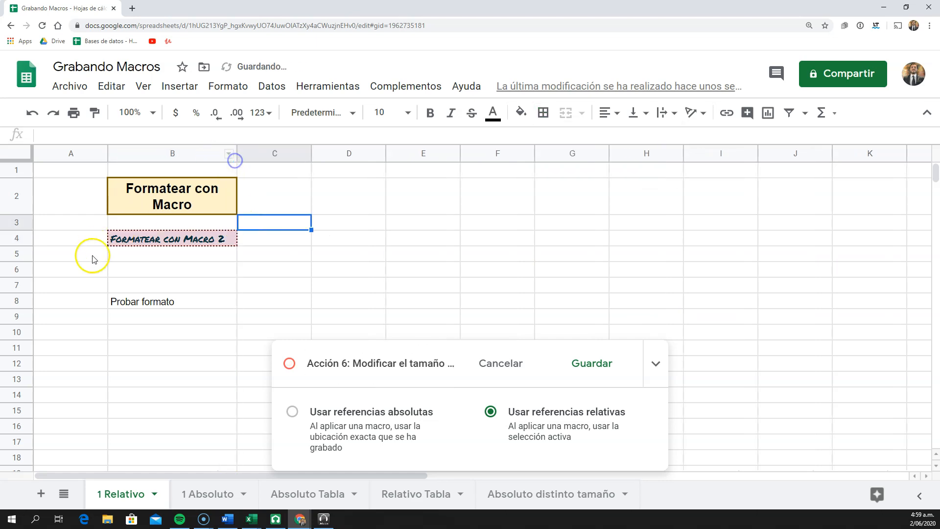
drag(18, 245, 17, 255)
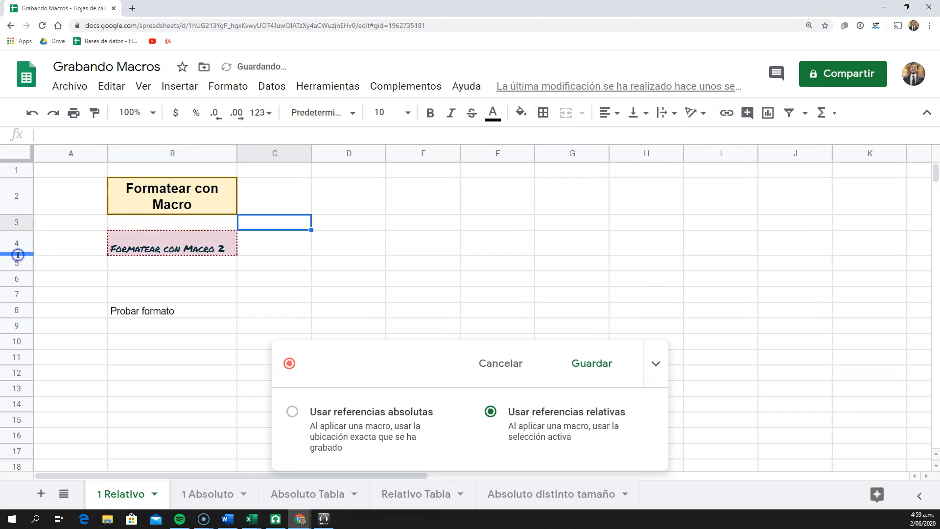
Align the text in cell B4 to the right
click(164, 251)
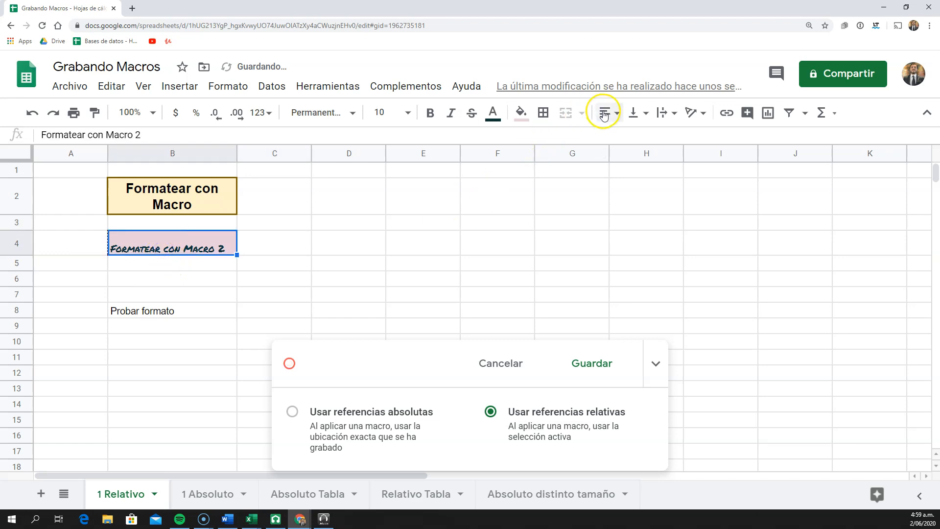
click(606, 112)
click(643, 138)
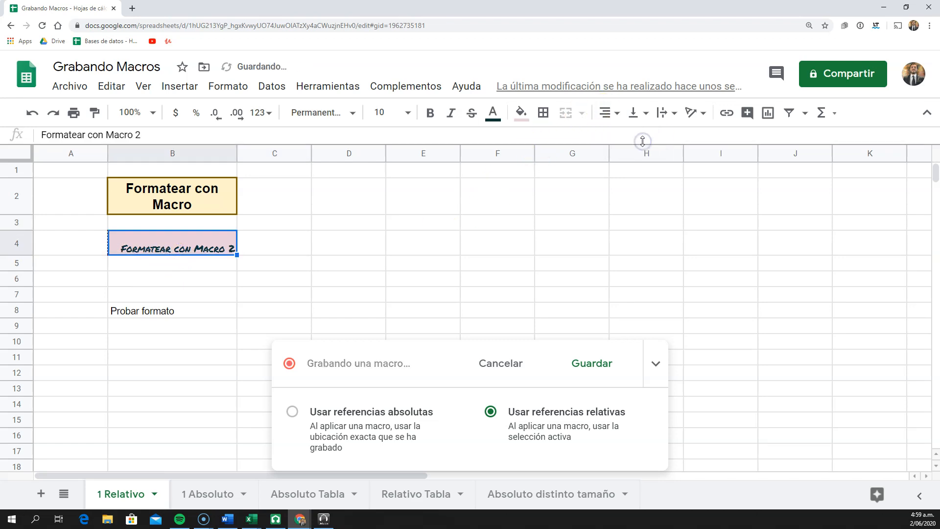
click(543, 112)
click(663, 163)
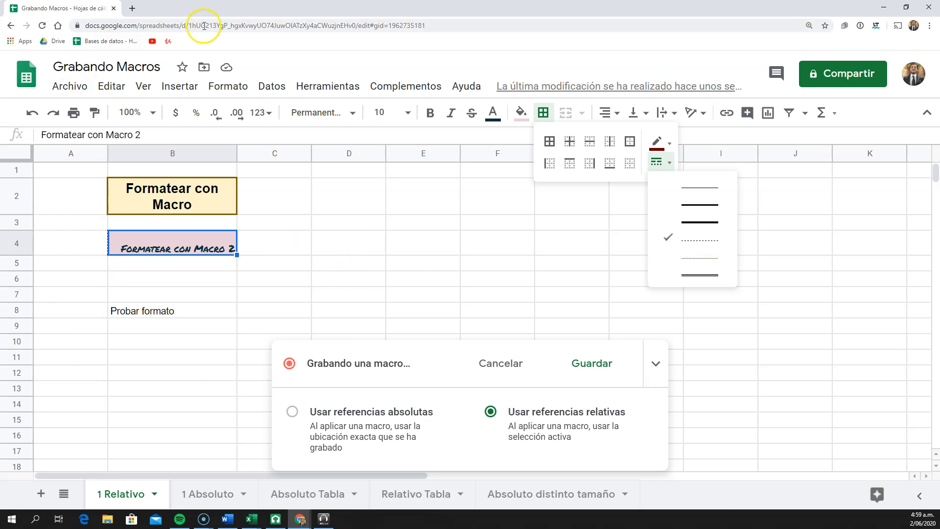
click(266, 208)
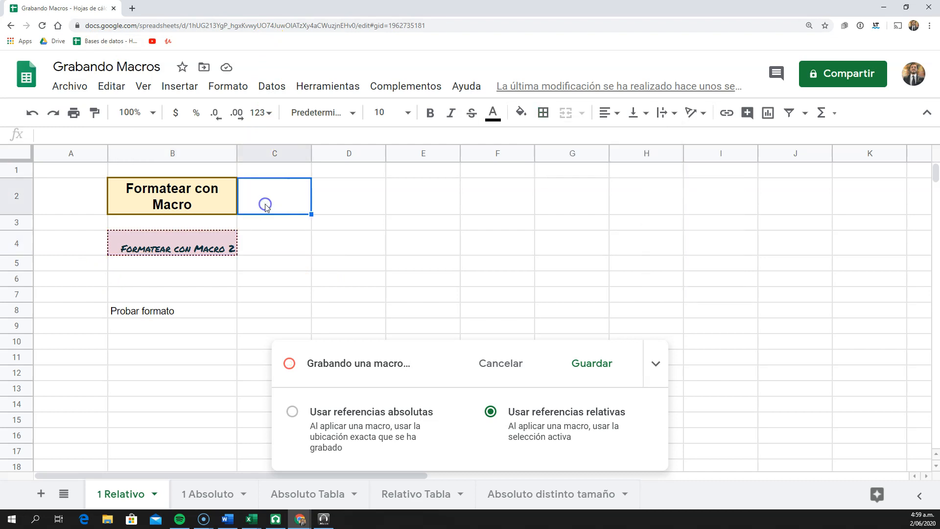
Align the text in cell B4 to the vertical middle and make it italic
click(199, 240)
click(633, 113)
click(653, 135)
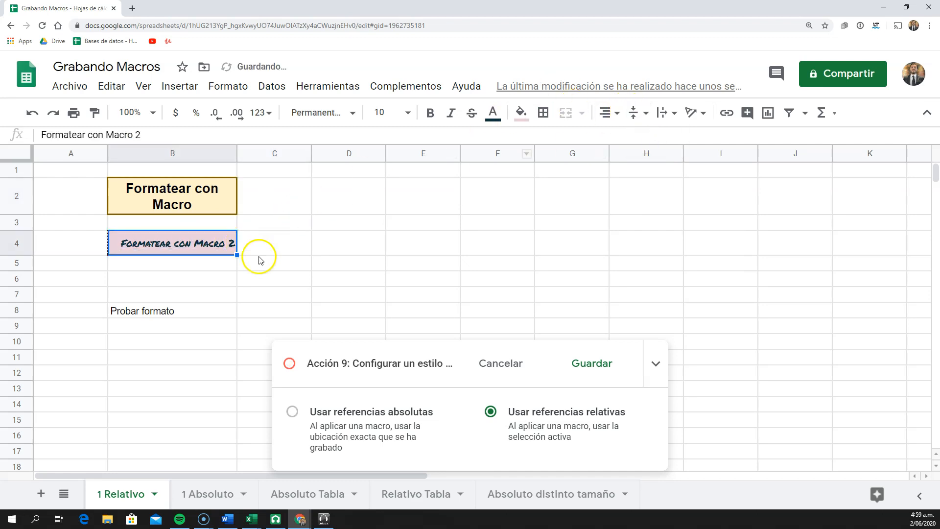
key(ctrl+c)
click(258, 239)
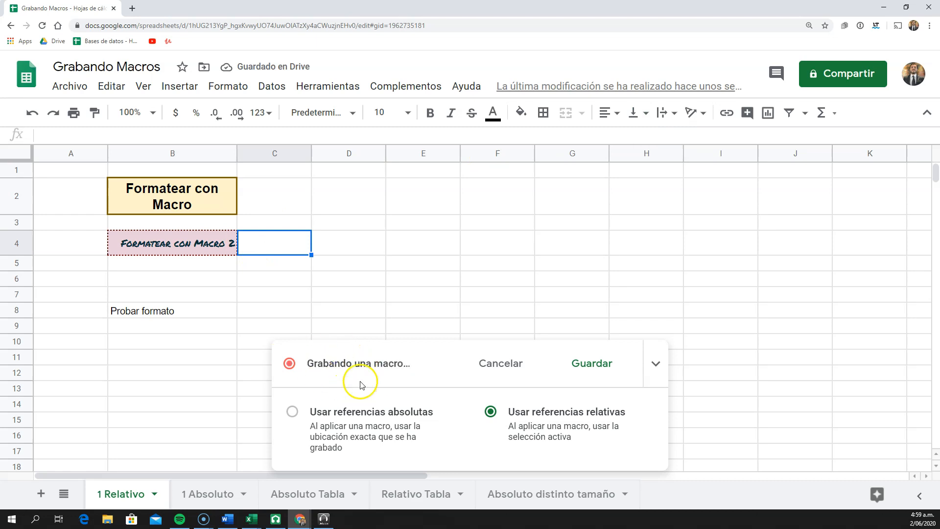
click(222, 233)
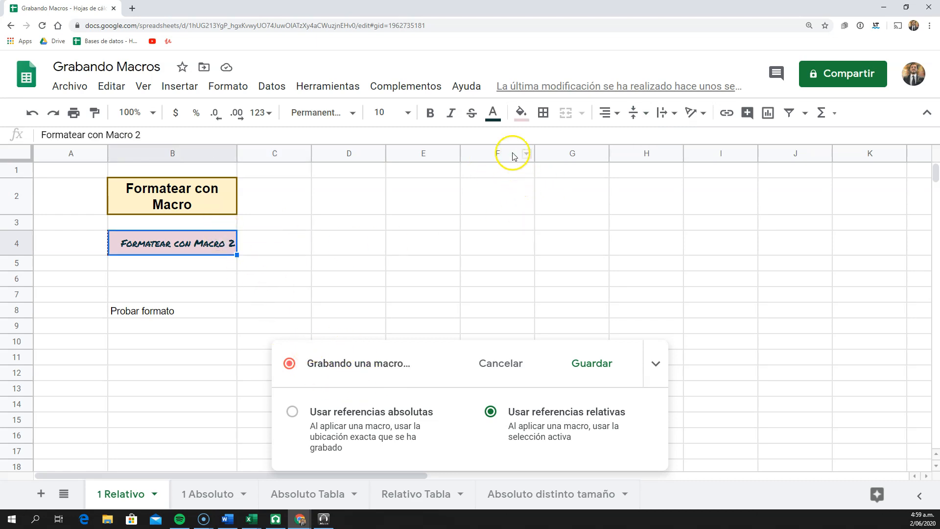
click(454, 115)
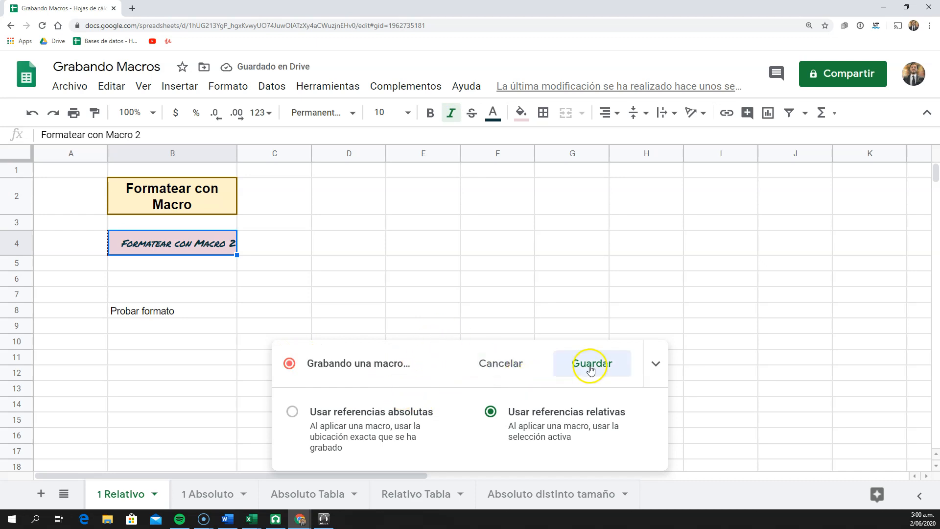
Save the recorded macro as "Formatear Relativo" with shortcut number 2 and open its script
click(607, 366)
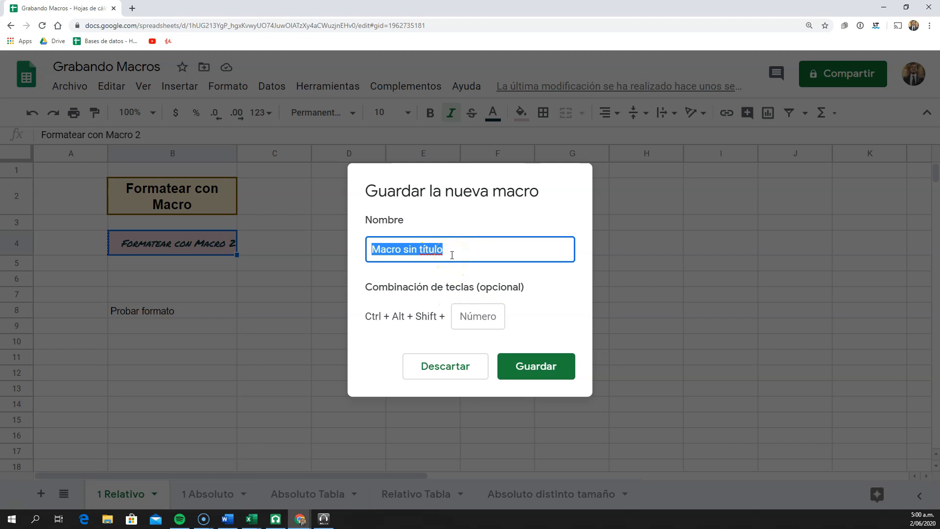
text(Formatear Relativo)
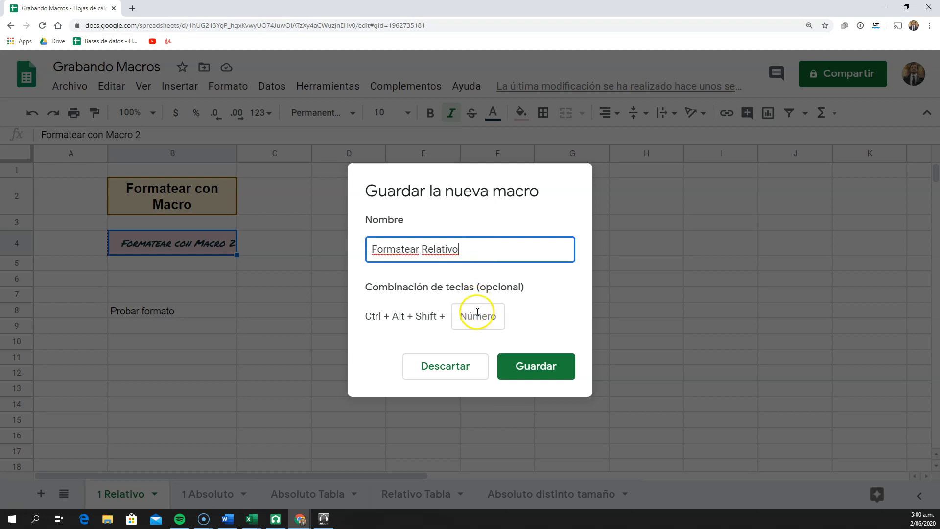
click(478, 315)
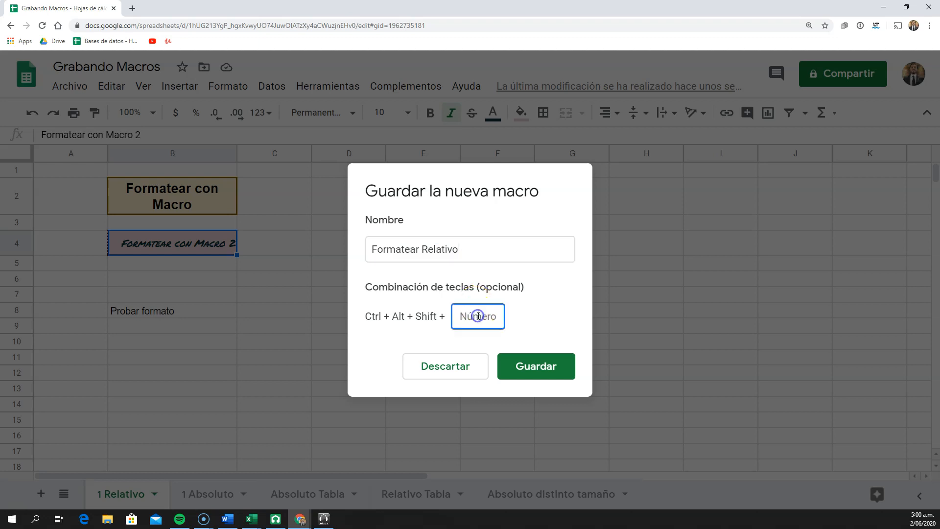
click(537, 362)
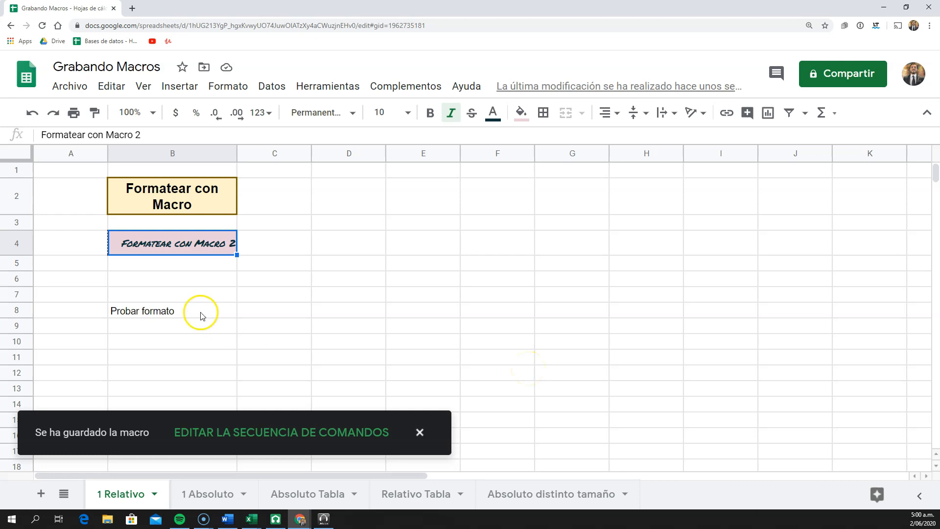
click(234, 433)
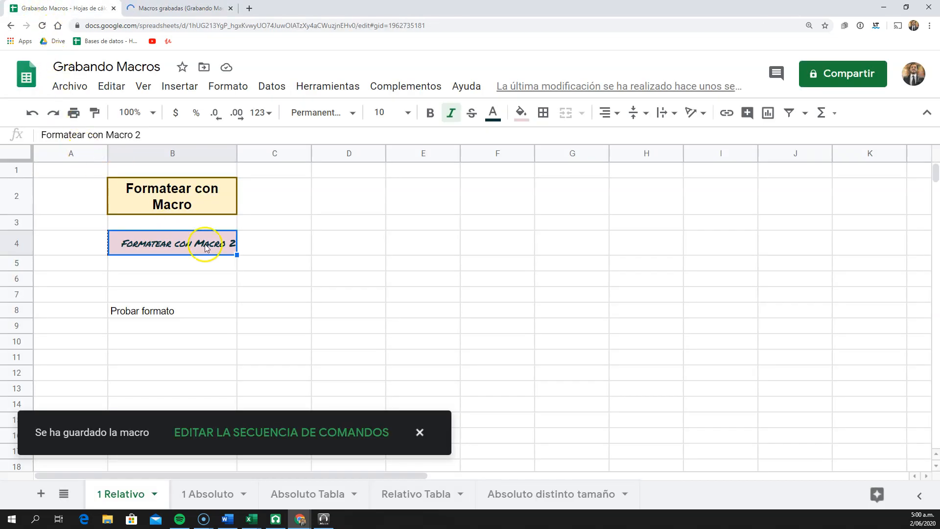
Run the Formatear Relativo macro on the "Probar formato" cell B8
key(ctrl+c)
click(197, 311)
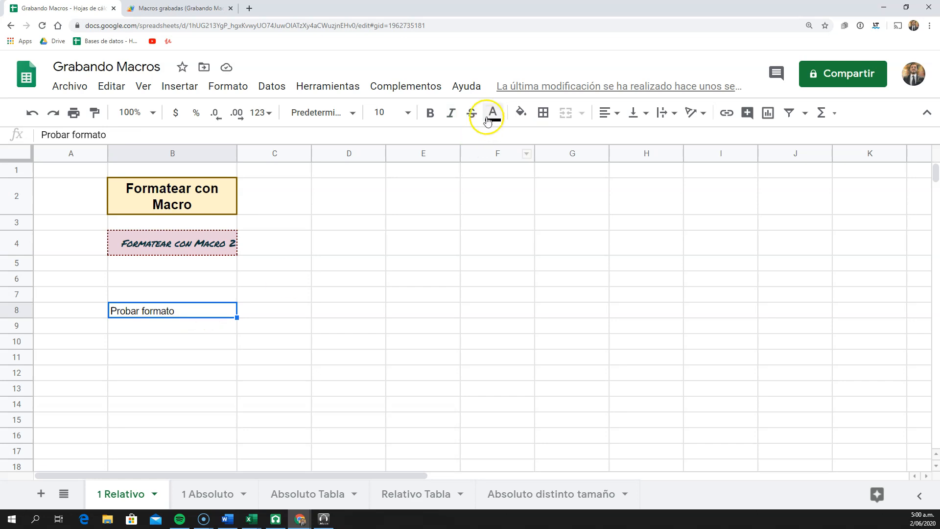
click(331, 86)
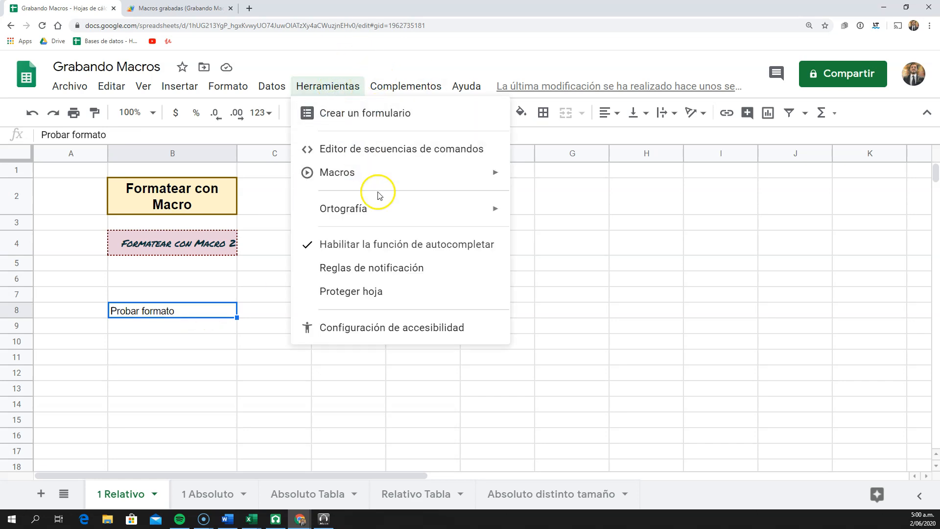
mouse_move(399, 184)
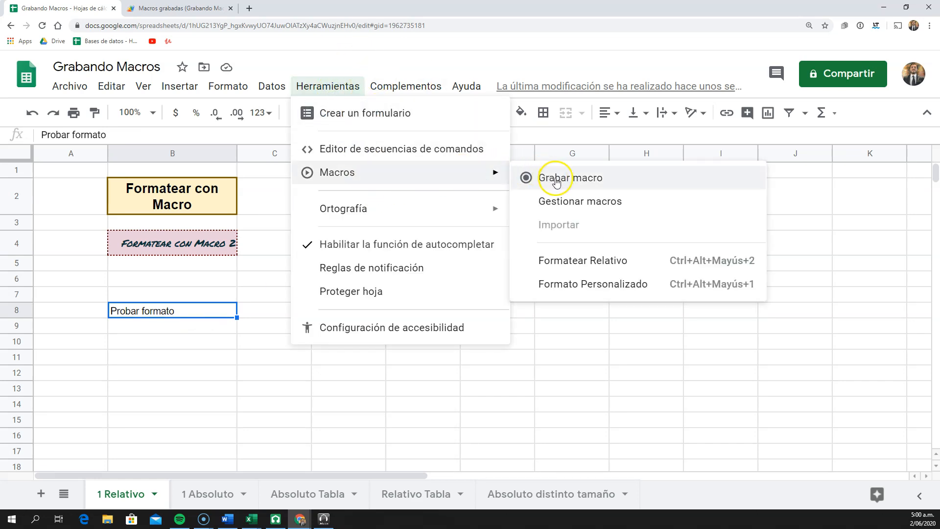
click(583, 269)
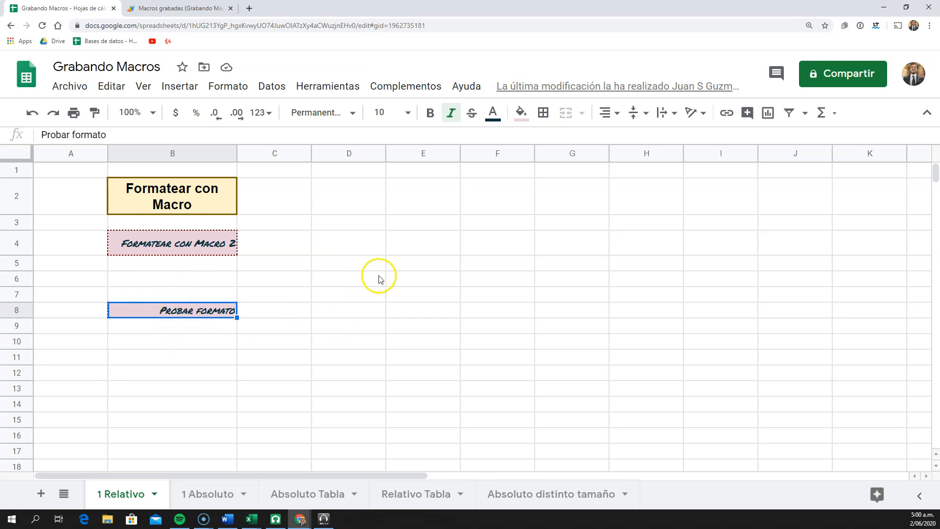
Enter the text "Formato 3" in cell E4
click(422, 250)
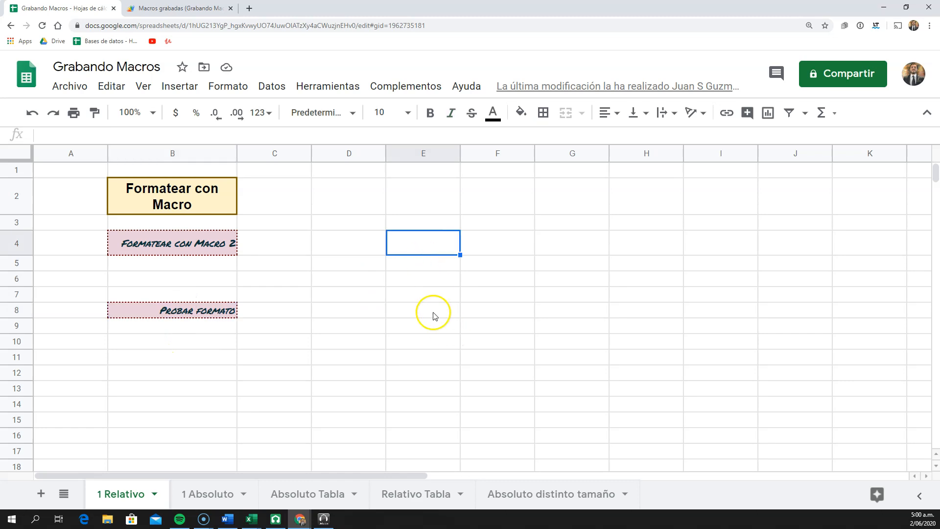
click(421, 297)
click(424, 244)
text(Formato)
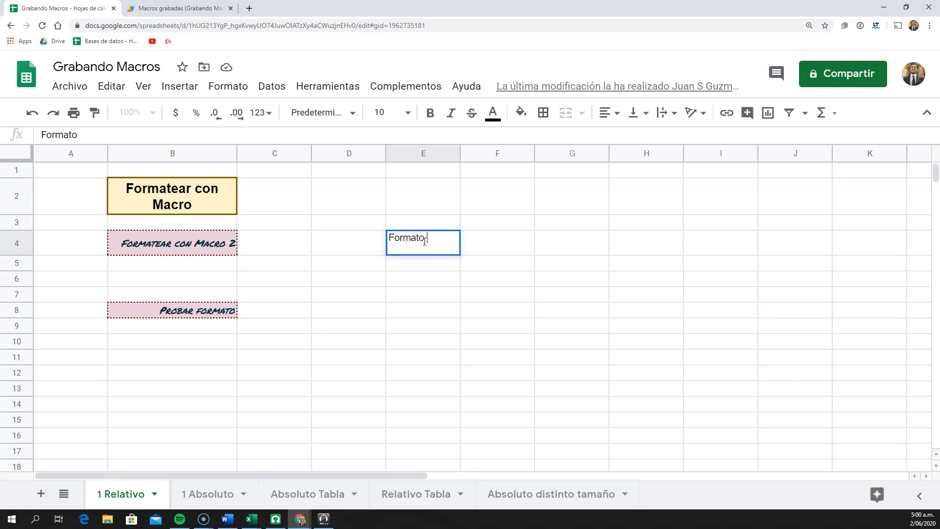
key(Return)
Start recording a new macro with relative references from the empty cell E8
key(Down)
key(Down)
key(Down)
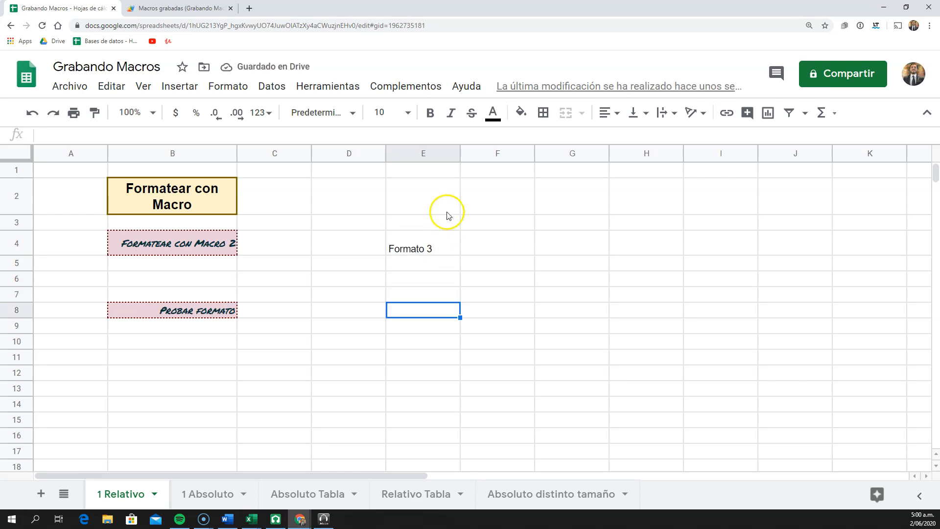
click(329, 85)
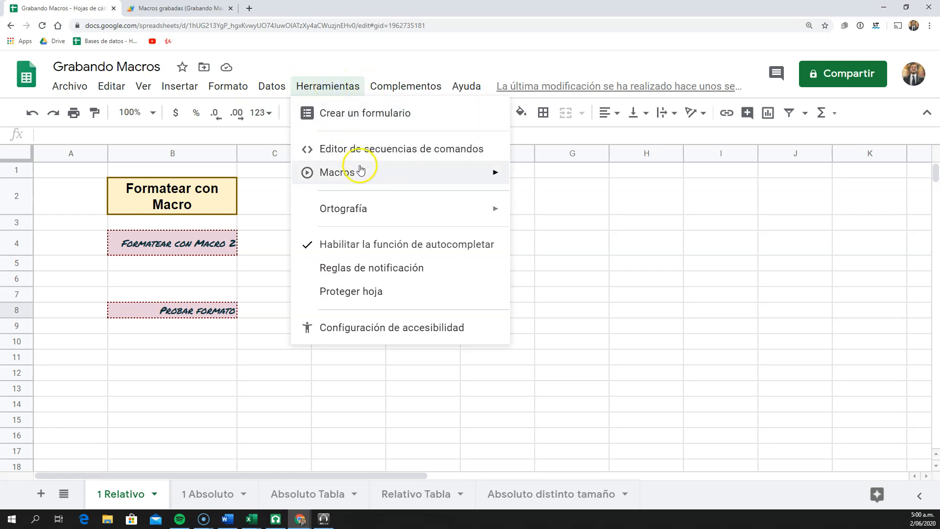
mouse_move(362, 171)
click(549, 178)
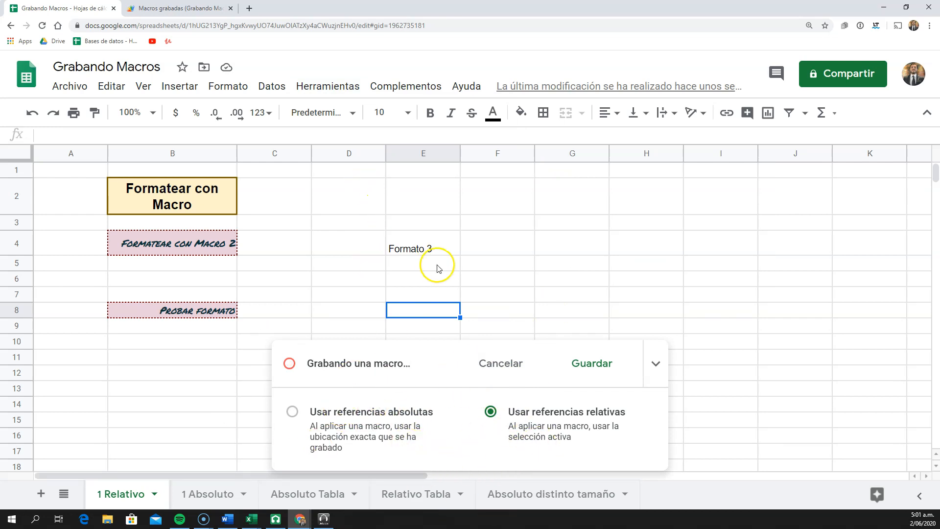
Format cell E4 with the lightest orange fill, dark red text colour and bold
click(416, 247)
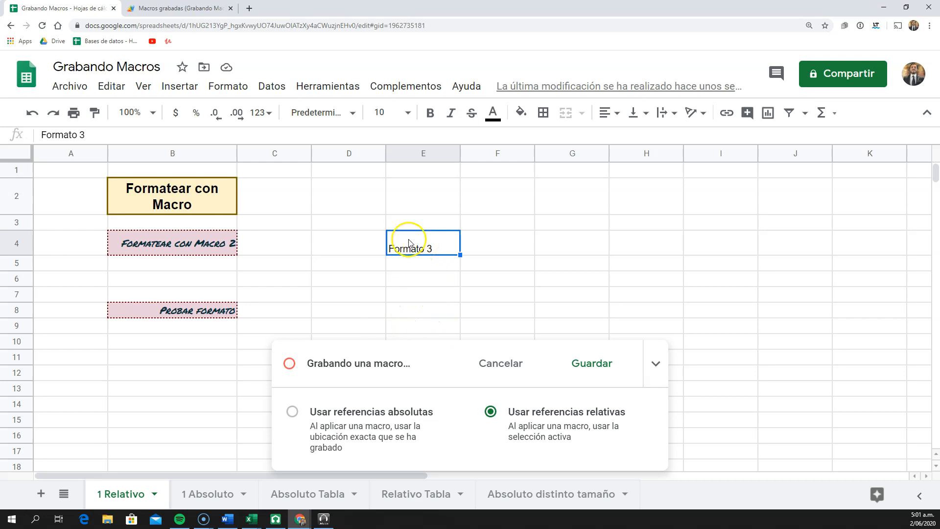
click(521, 113)
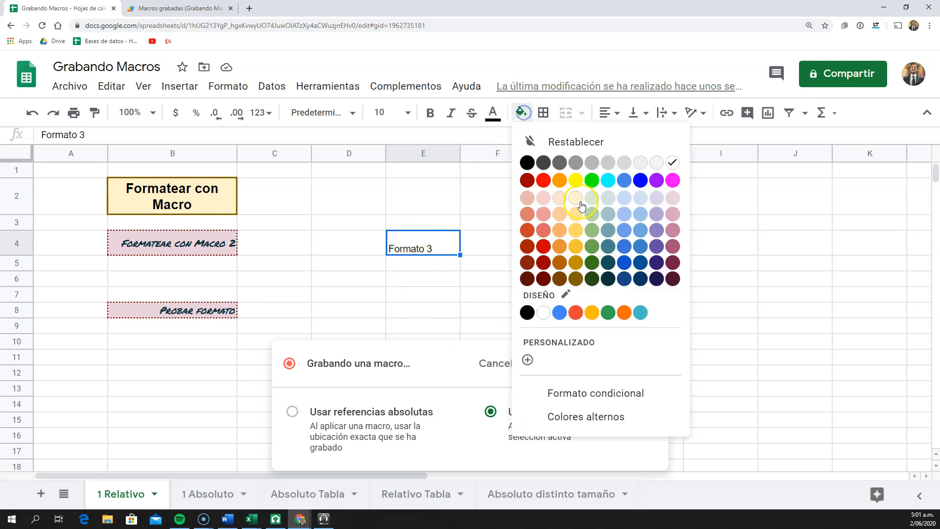
click(560, 201)
click(493, 113)
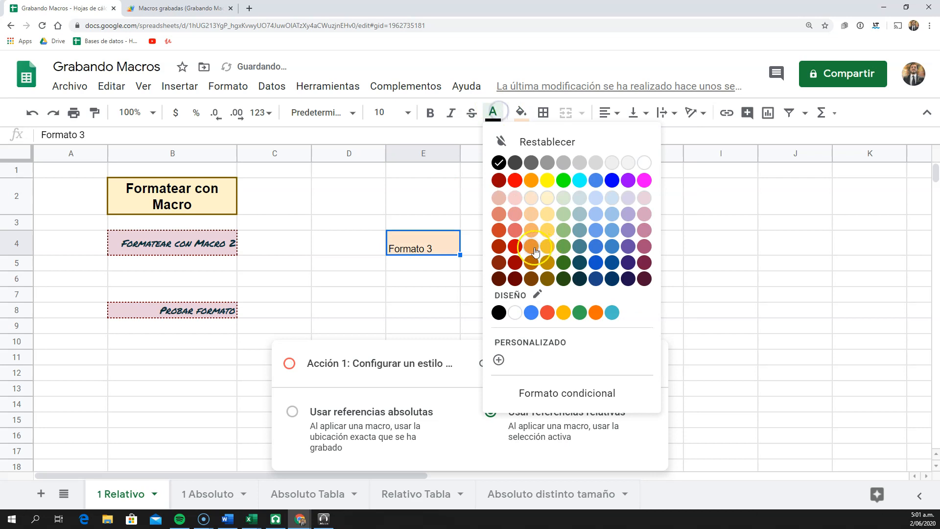
click(522, 270)
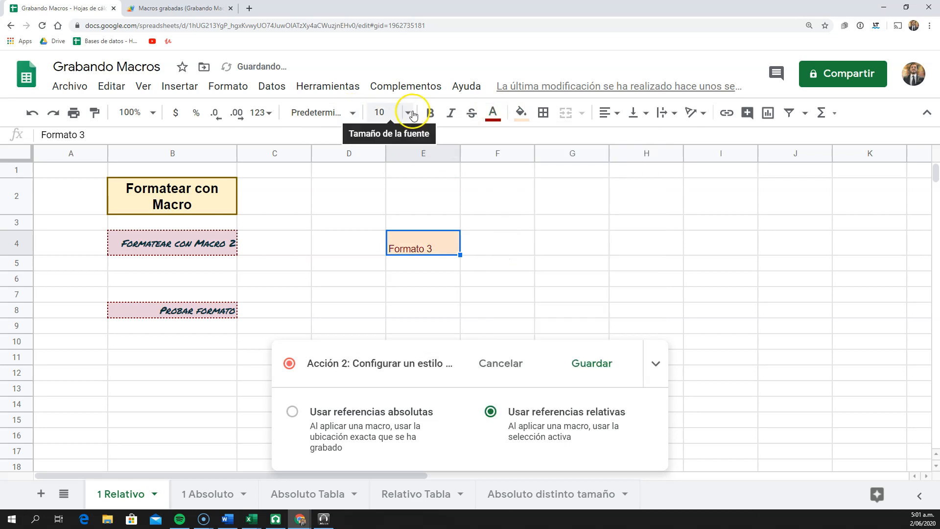
click(428, 114)
Save the recorded macro as "formato relativo 2" without a shortcut number
click(591, 368)
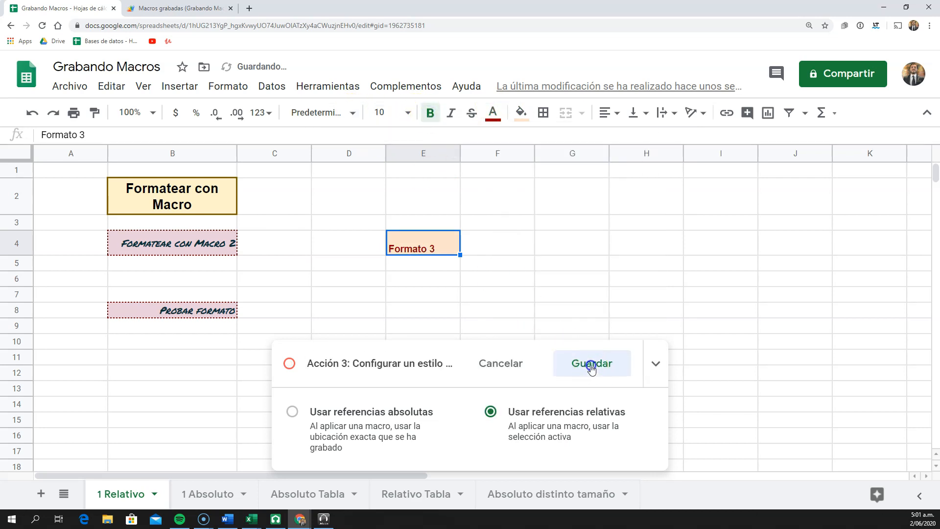
text(formato relativo 2)
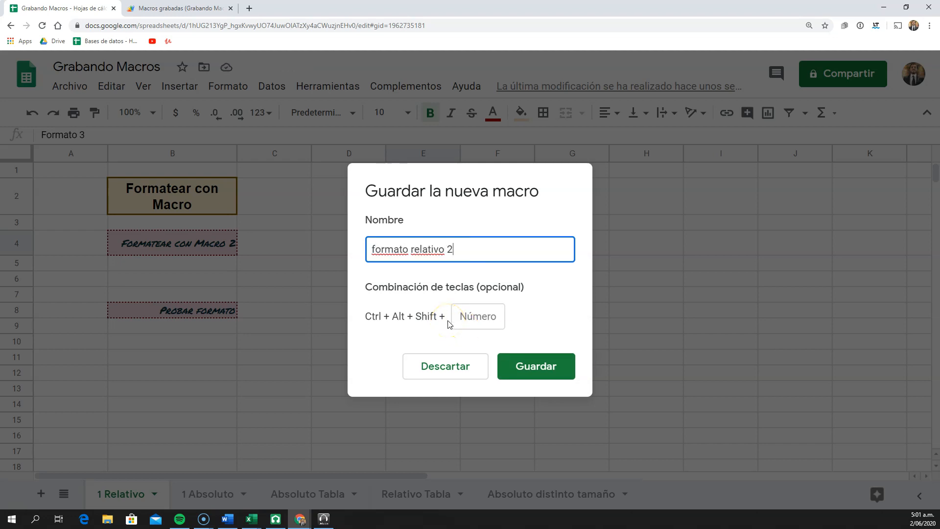
key(Return)
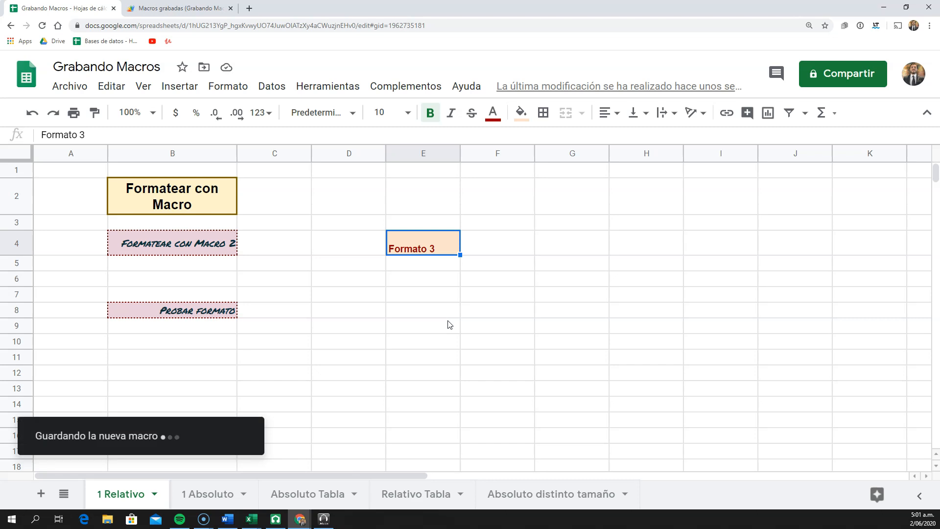
Enter the text "prueba" in cell G9
click(546, 330)
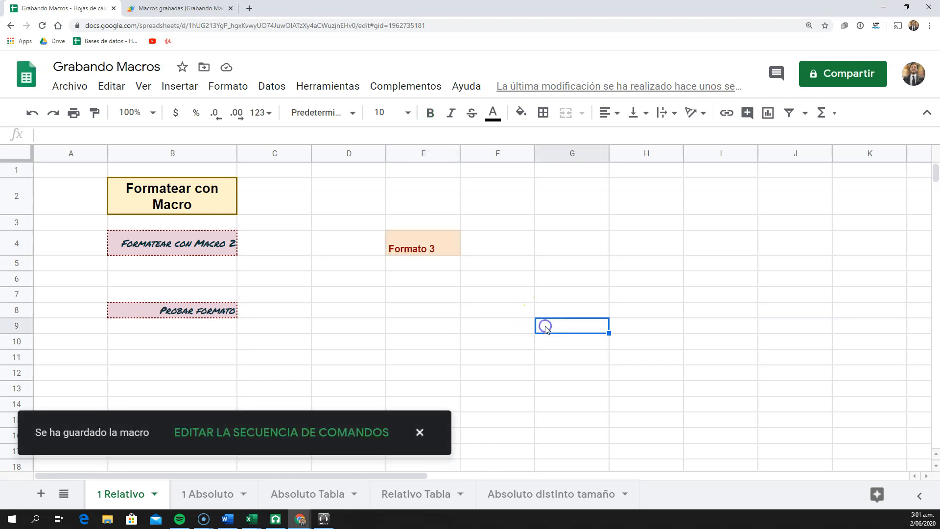
text(prueba)
key(Return)
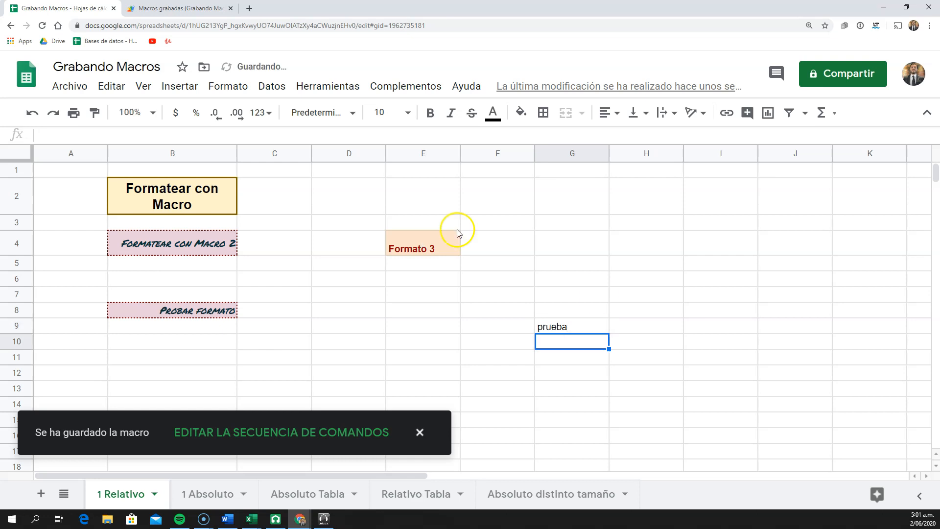
Run the formato relativo 2 macro with cell G9 as the active cell
click(577, 326)
click(339, 79)
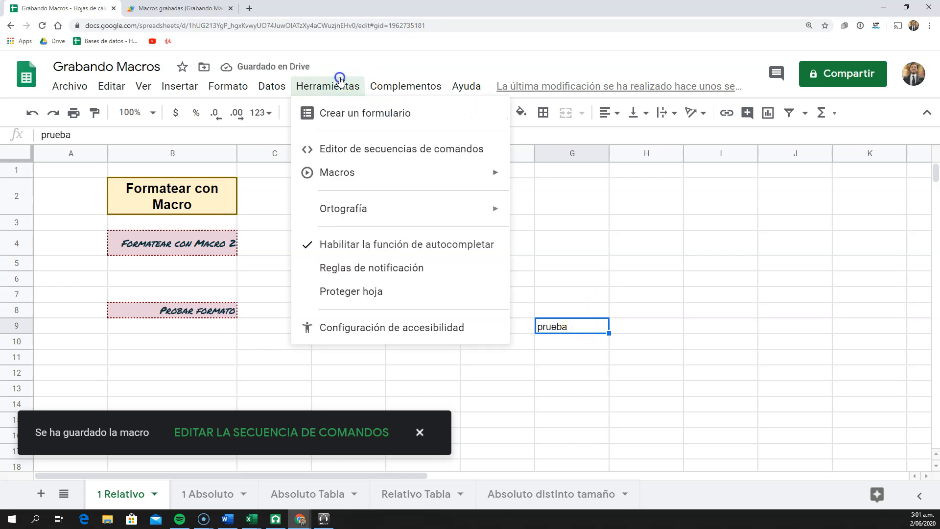
mouse_move(356, 172)
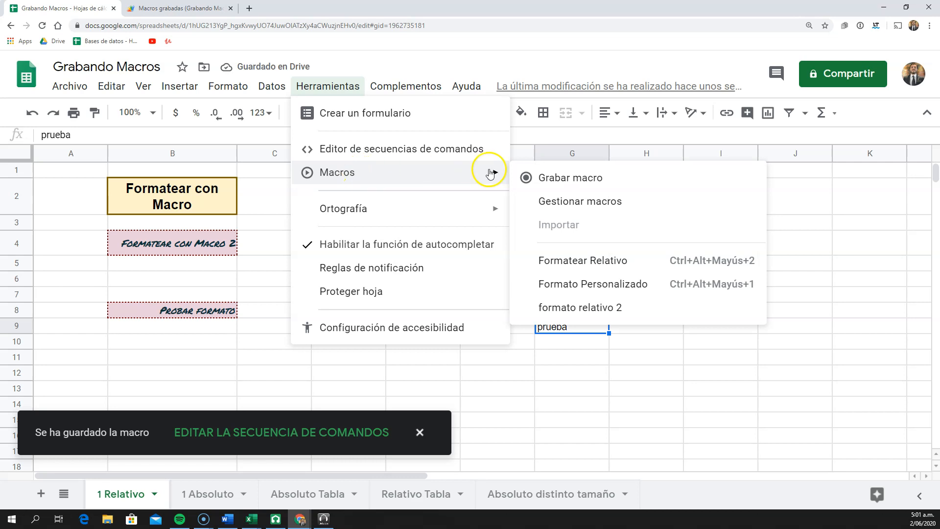
click(627, 307)
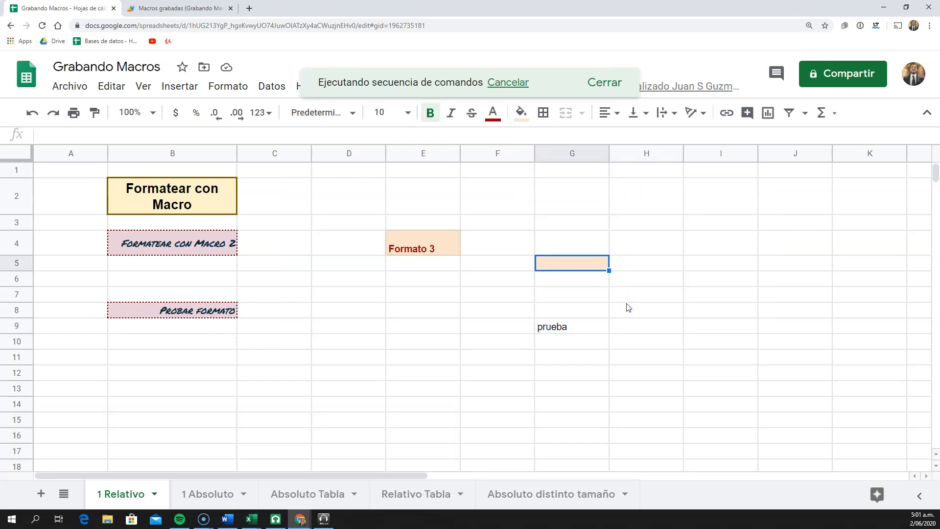
Compare the offset between G9 and G5 with the offset between the recording's start cell E8 and E4
click(579, 328)
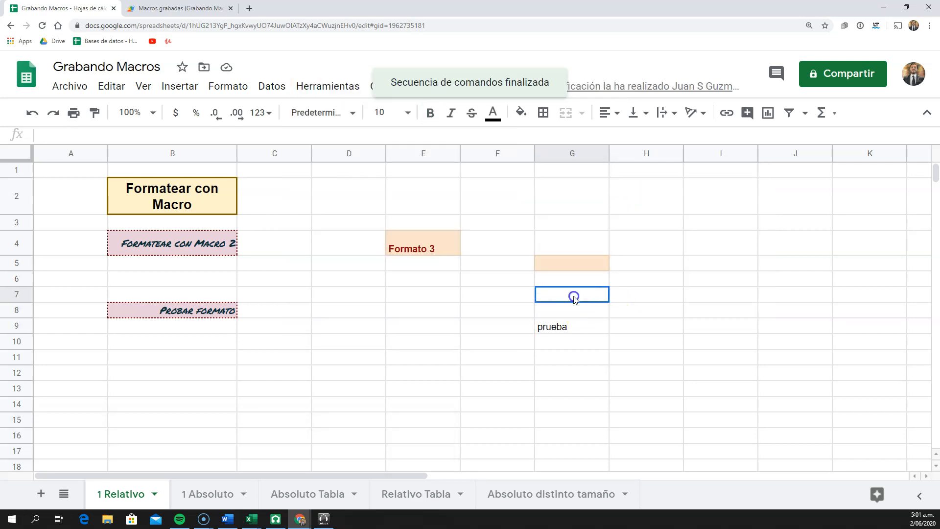
click(568, 265)
drag(532, 280, 656, 294)
click(575, 262)
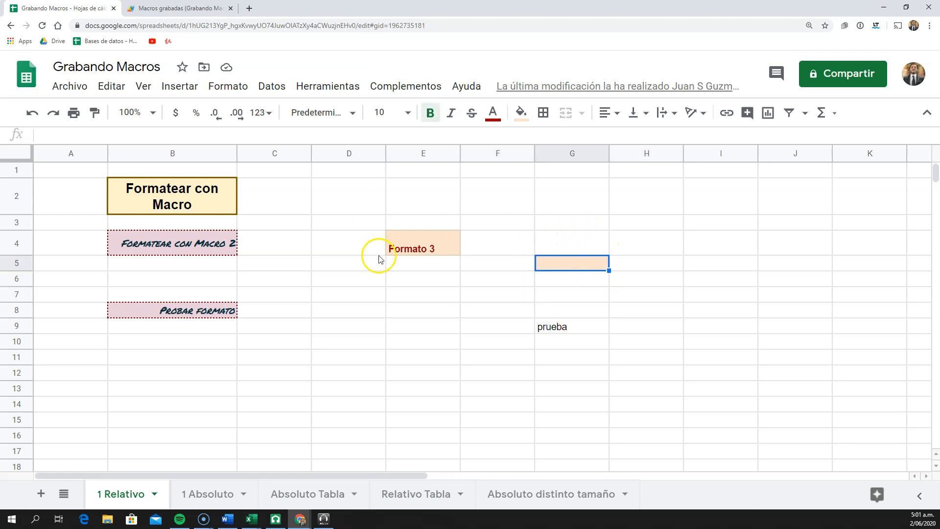
click(411, 312)
click(415, 249)
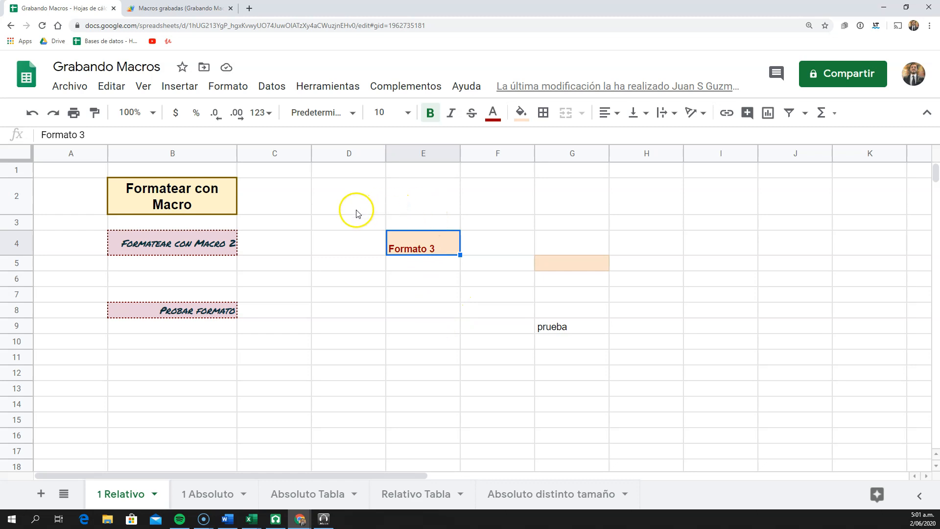
click(399, 278)
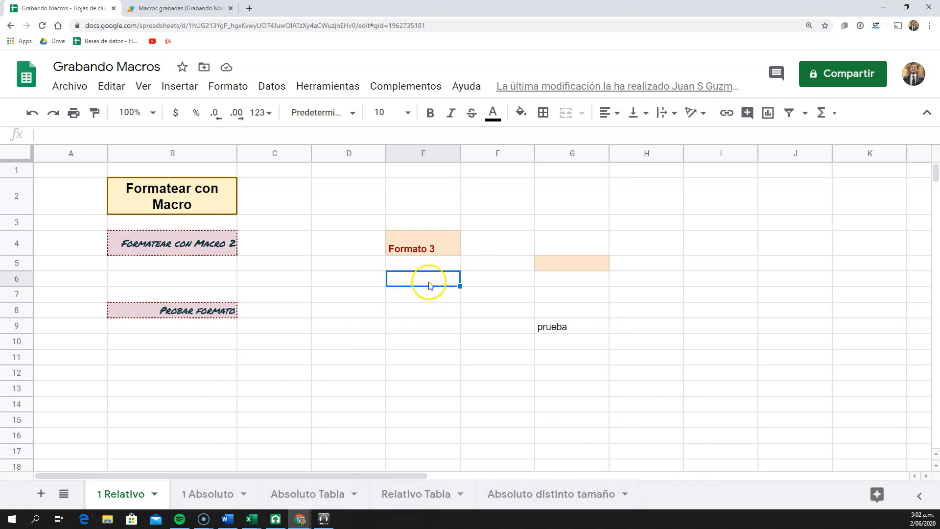
click(337, 89)
click(465, 409)
click(199, 310)
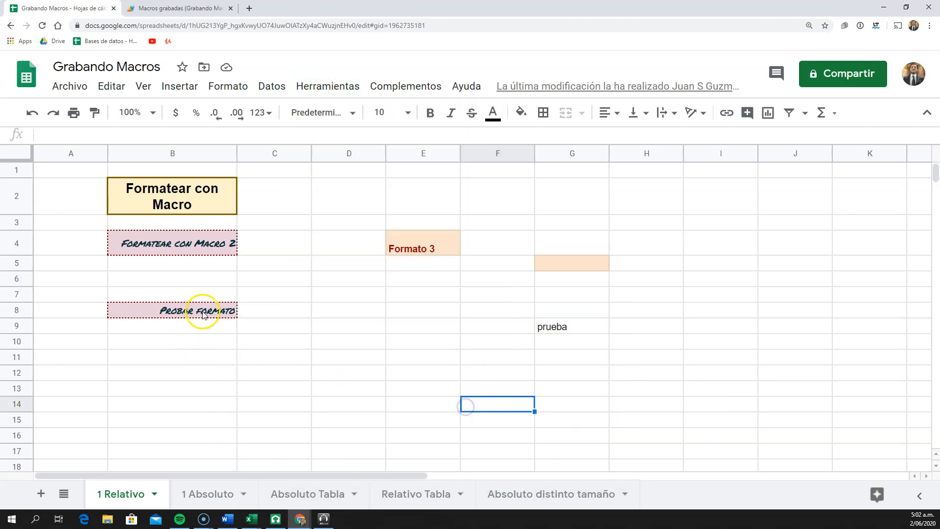
On the Absoluto Tabla sheet, fit the widths of columns A to D to their contents
click(219, 336)
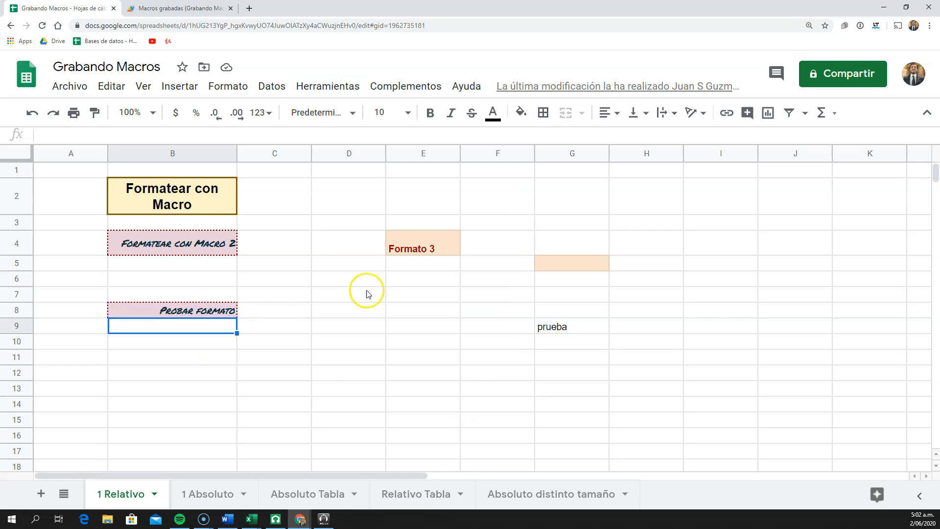
click(214, 487)
click(293, 494)
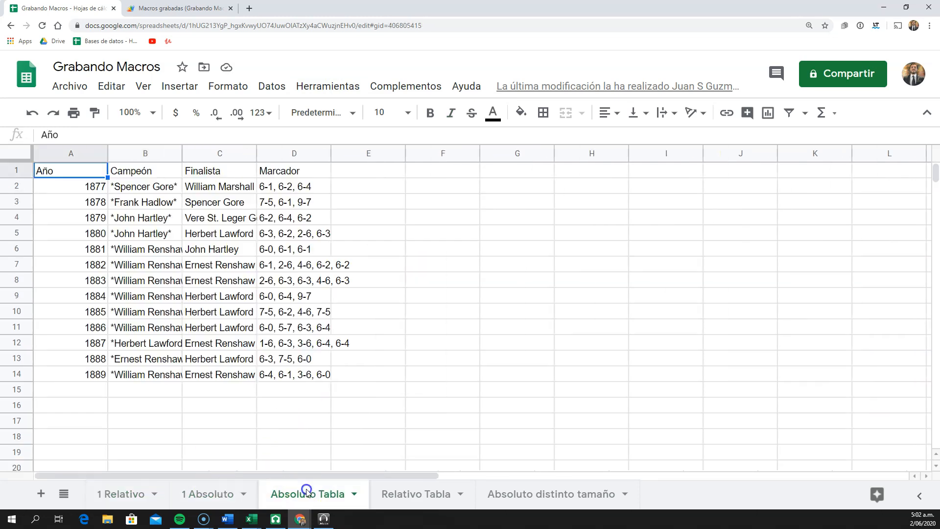
click(289, 329)
drag(296, 153, 105, 156)
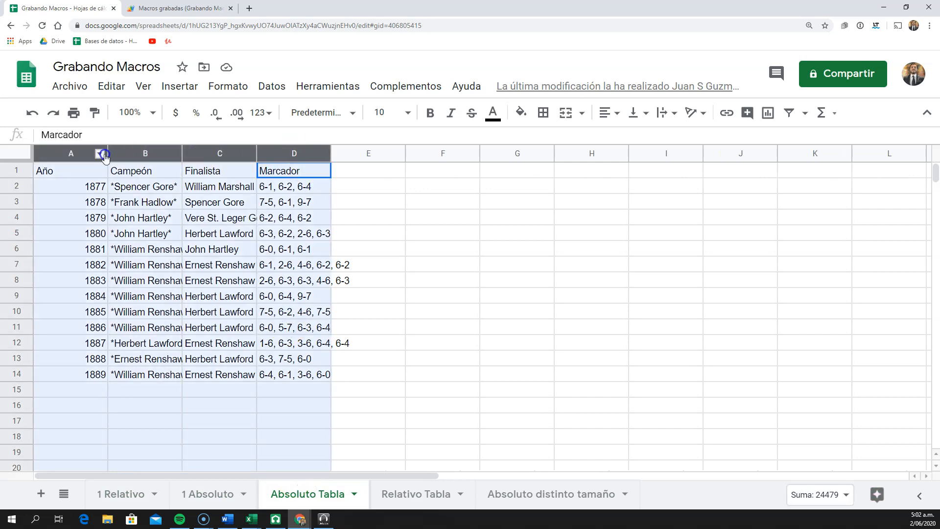
double_click(108, 155)
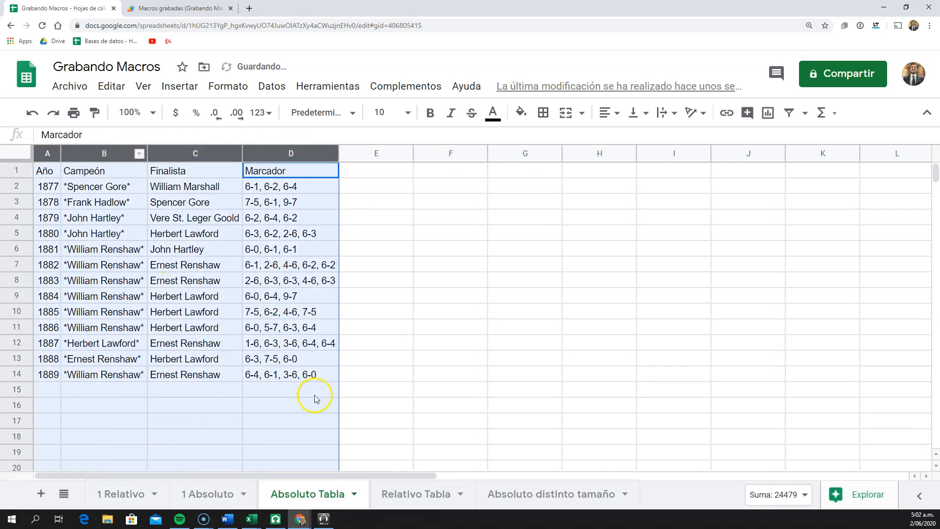
click(272, 324)
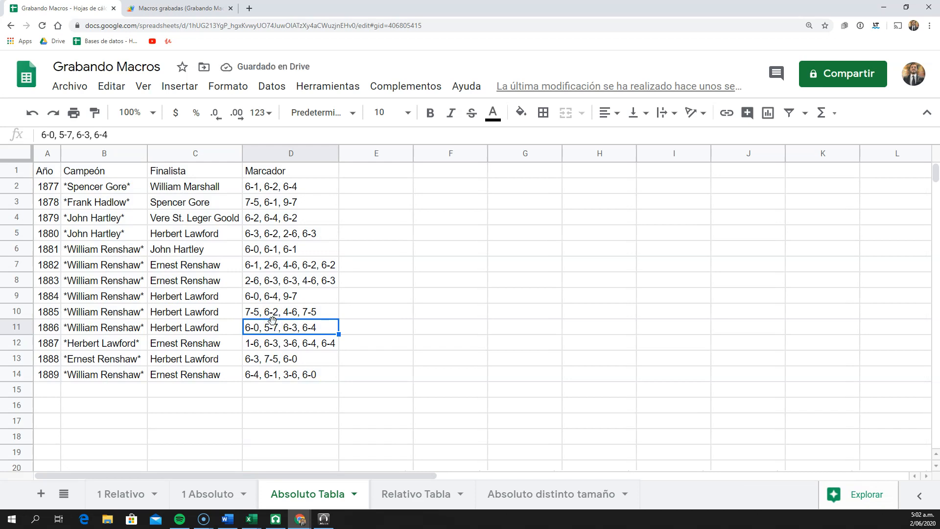
click(184, 325)
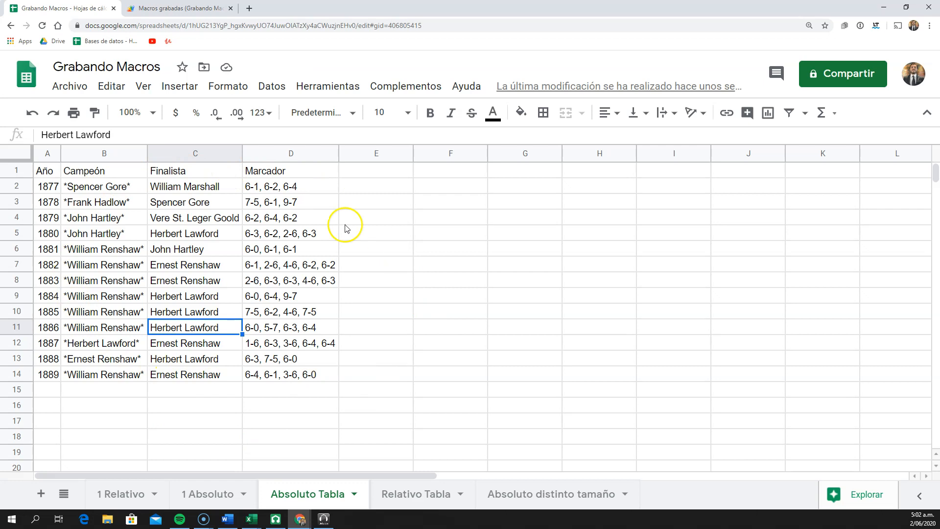
click(118, 233)
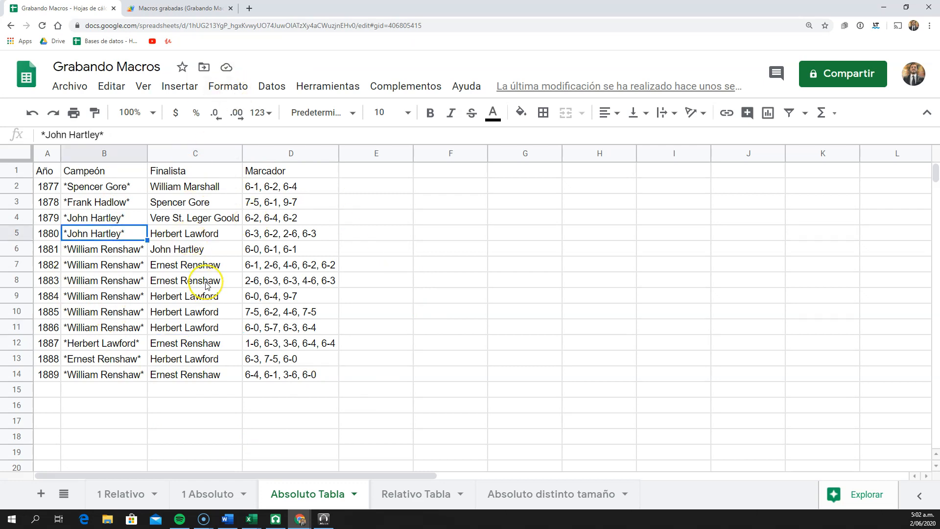
Start recording a macro with relative references on the Relativo Tabla sheet, with cell A5 as the active cell
click(418, 493)
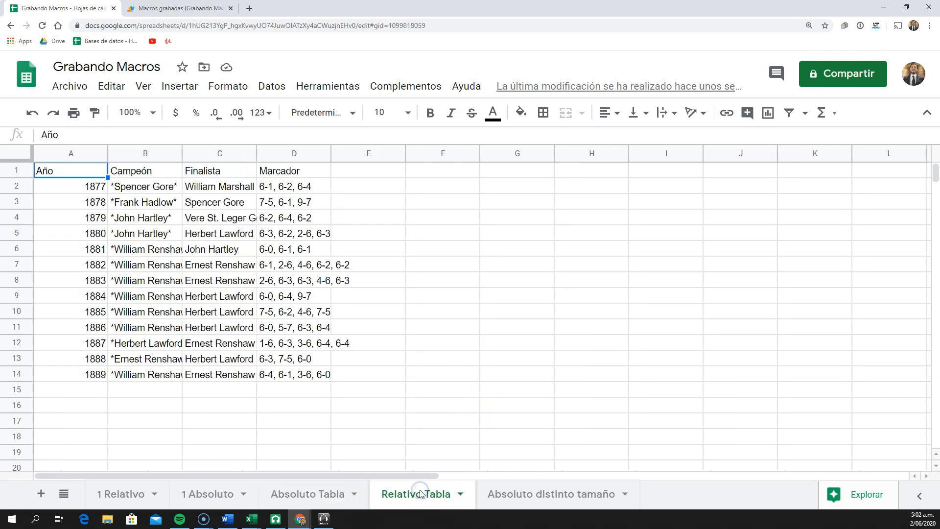
click(81, 219)
drag(77, 173, 84, 186)
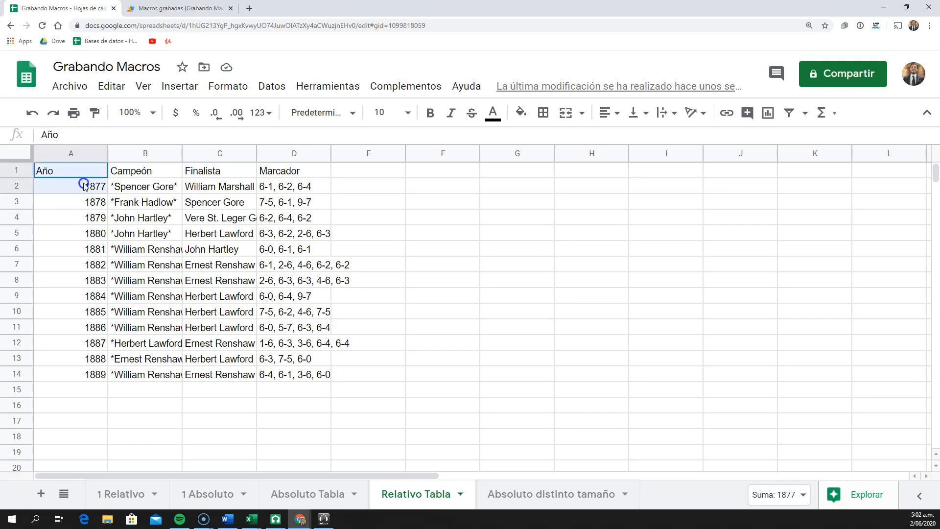
click(73, 234)
click(326, 87)
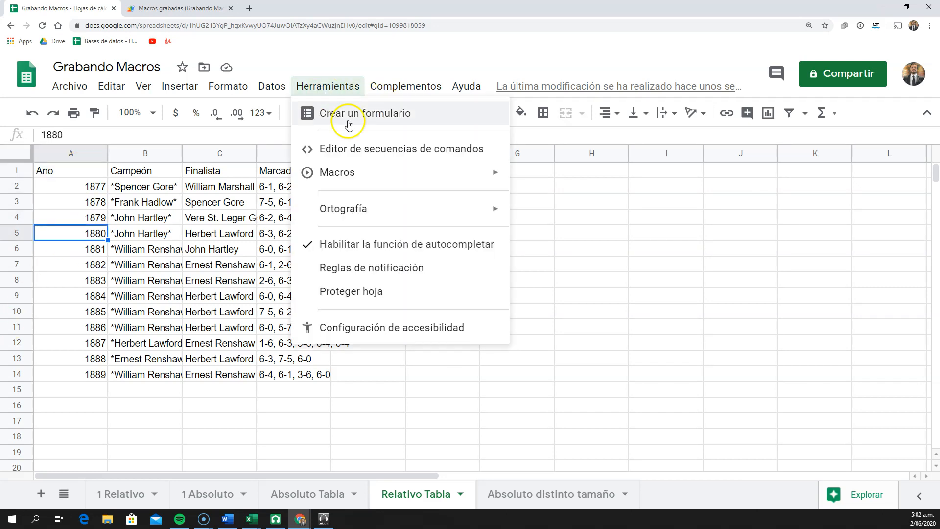
mouse_move(392, 183)
click(597, 183)
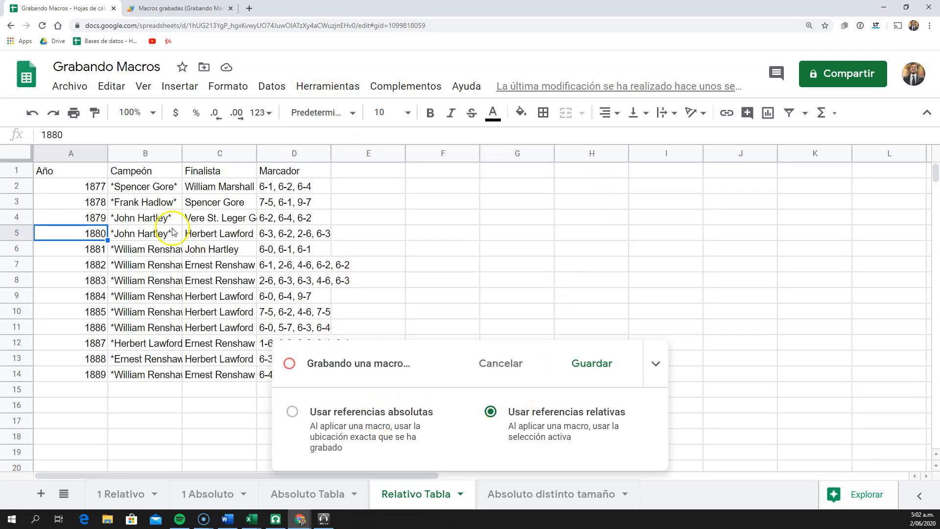
Apply alternating colors with the default grey style and a header to the table range A1:D14
drag(77, 176, 250, 341)
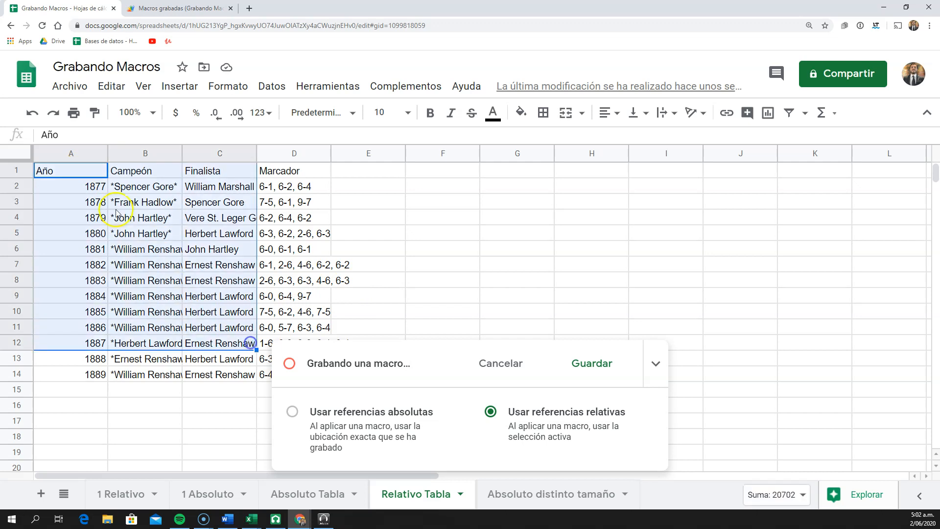
click(120, 193)
click(183, 87)
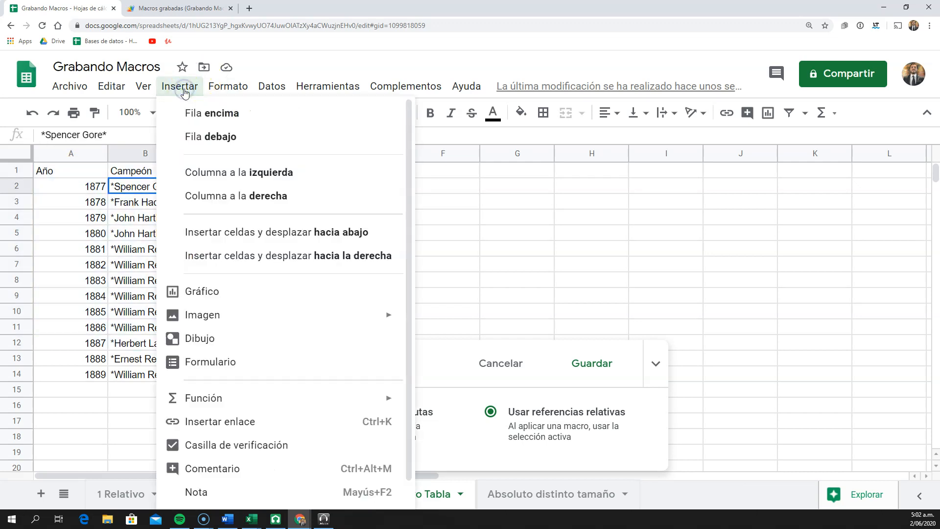
mouse_move(219, 86)
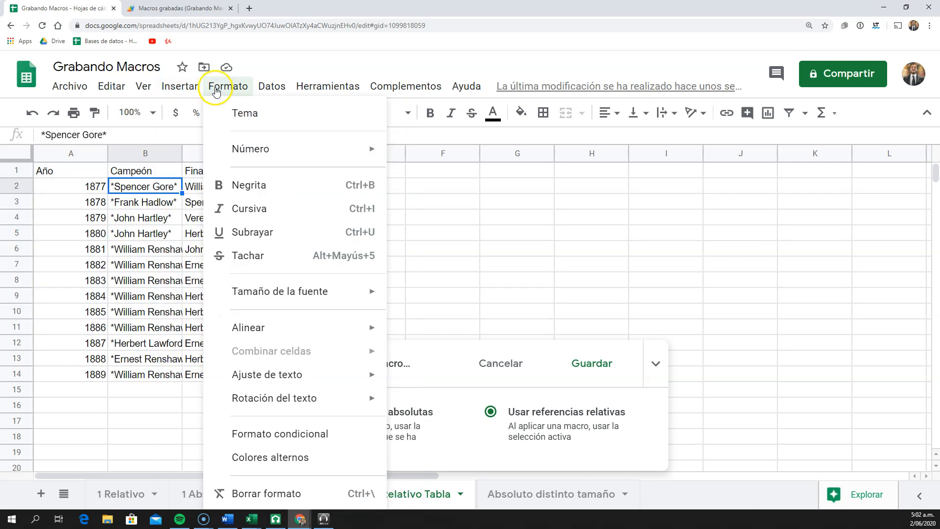
click(290, 458)
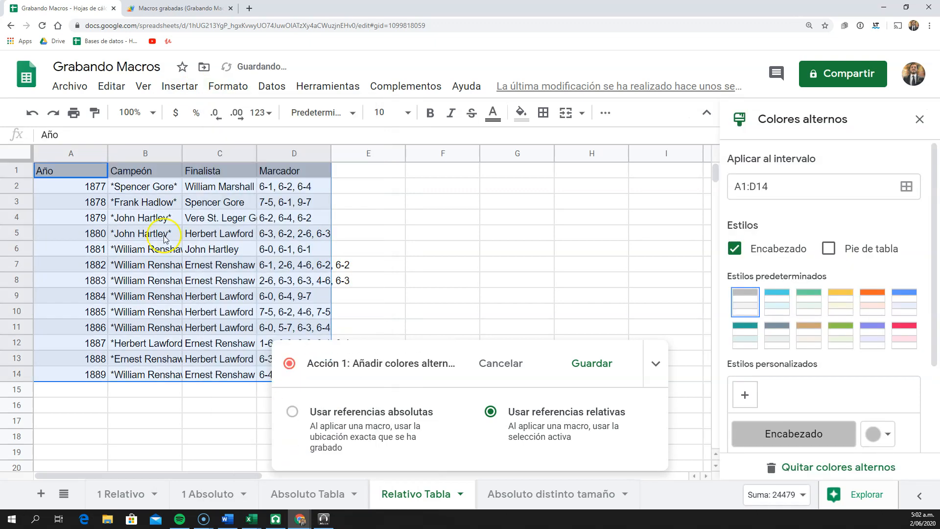
click(156, 233)
Give the header cells A1:D1 a black fill and white text
drag(99, 170, 319, 179)
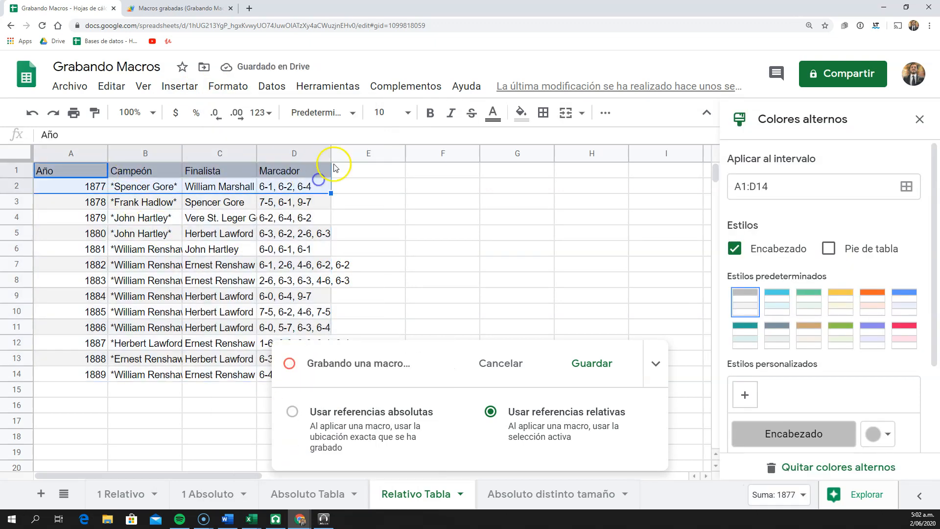
click(185, 254)
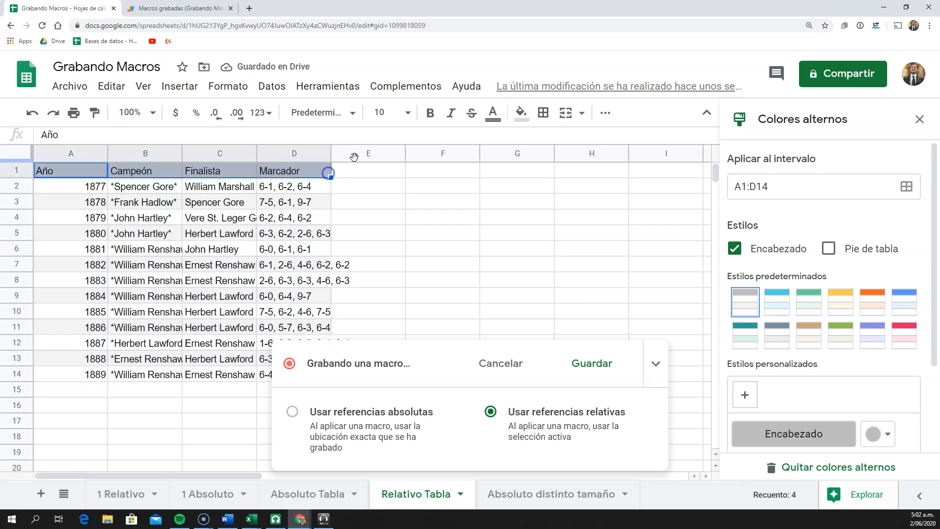
click(520, 113)
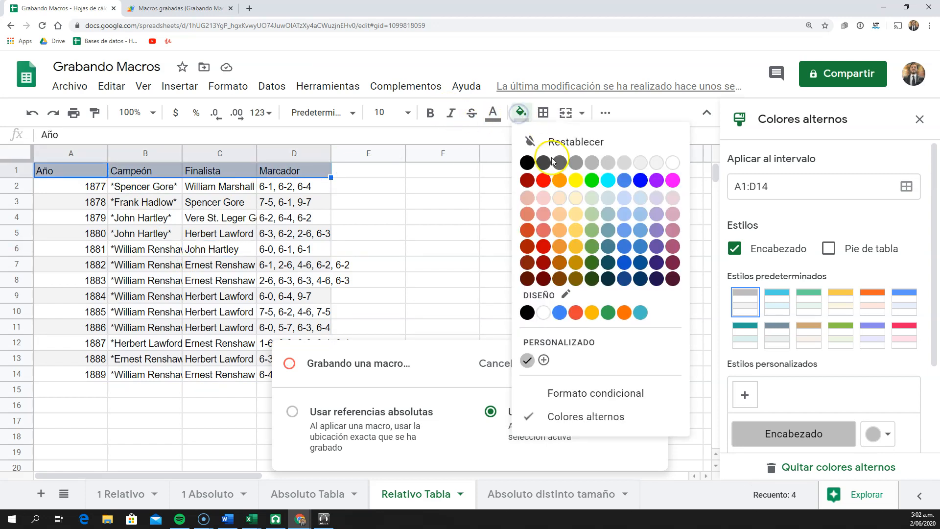
click(526, 162)
click(495, 115)
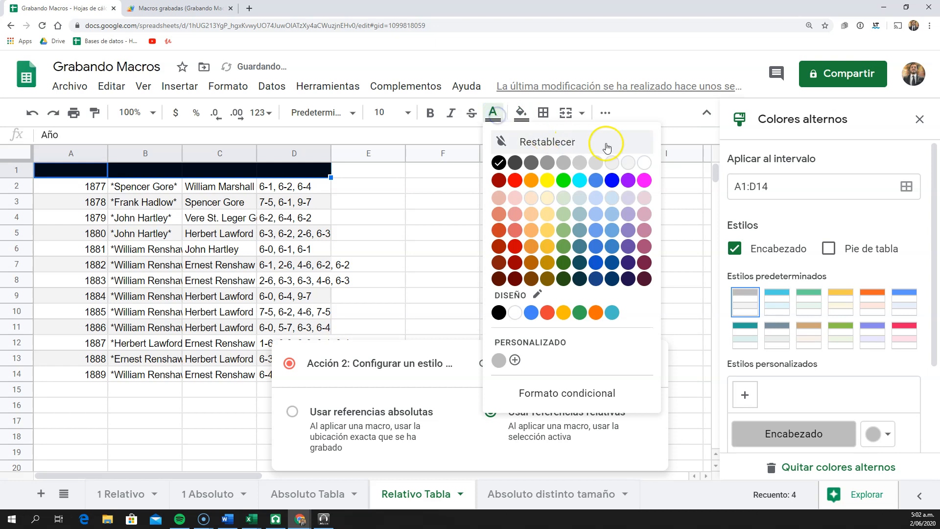
click(644, 162)
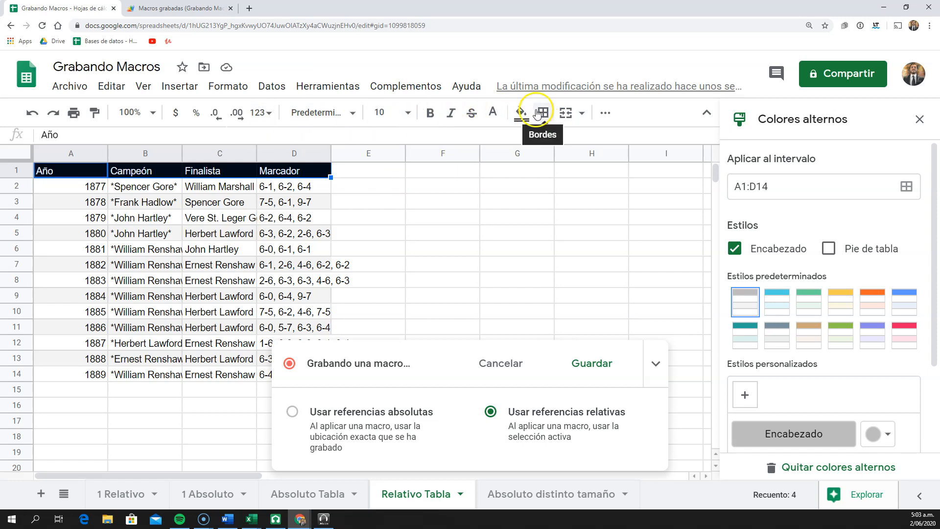
Center the header cells A1:D1 horizontally and close the alternating colors settings
click(603, 114)
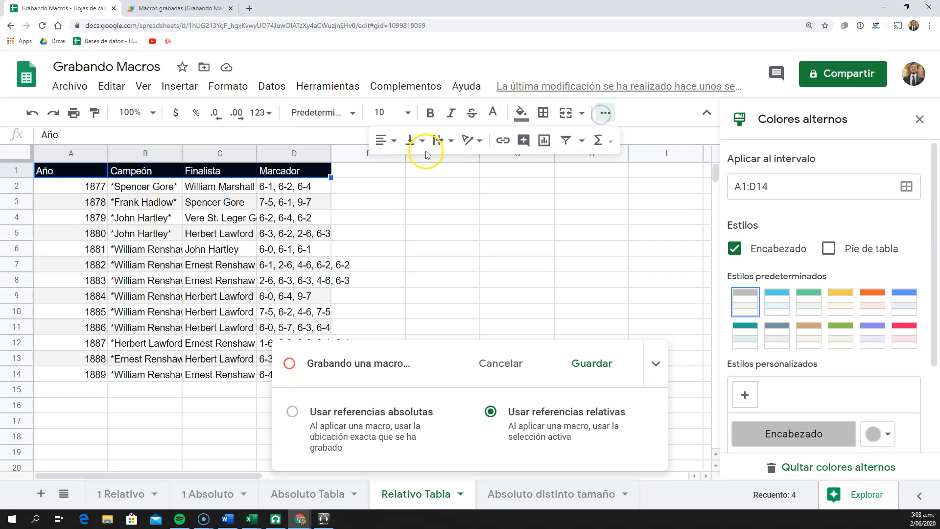
click(385, 140)
click(400, 166)
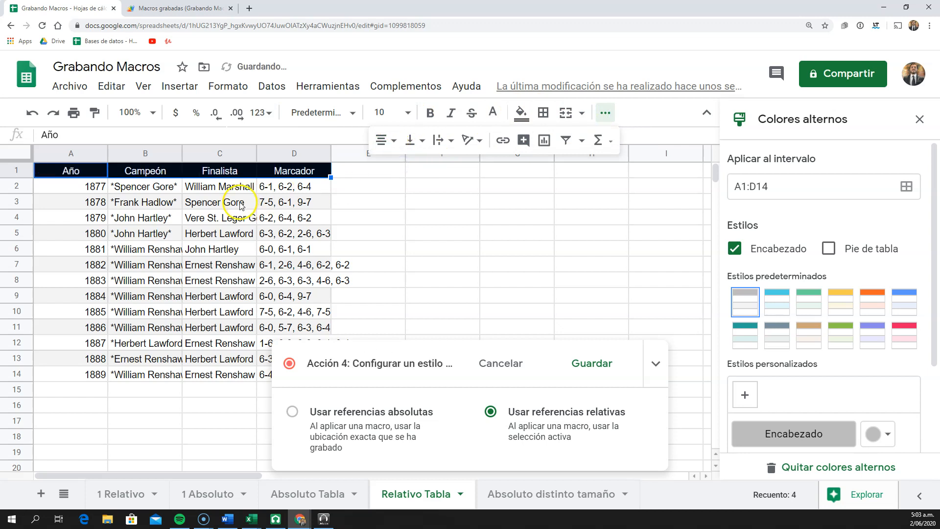
click(919, 120)
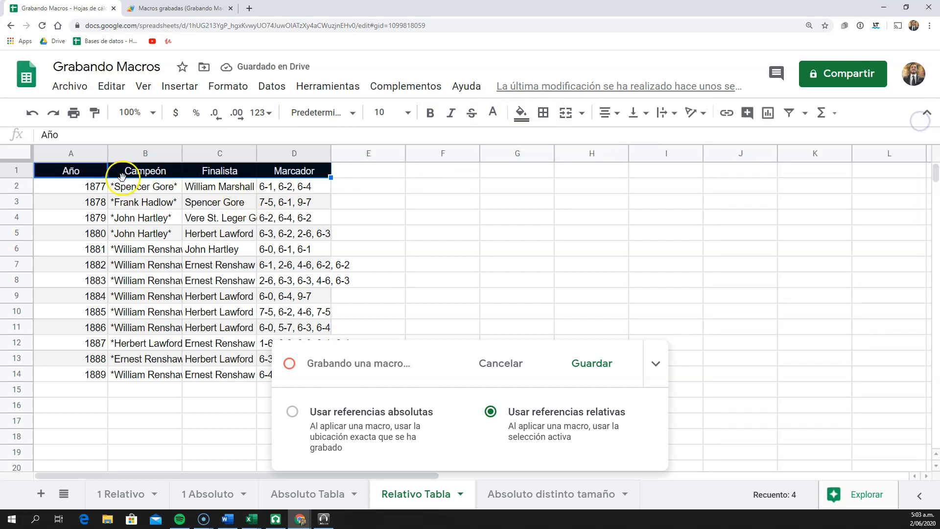
Make the header row A1:D1 bold and center the years in A2:A14
click(101, 233)
drag(84, 172, 323, 174)
click(430, 113)
drag(98, 187, 98, 375)
click(609, 112)
click(623, 136)
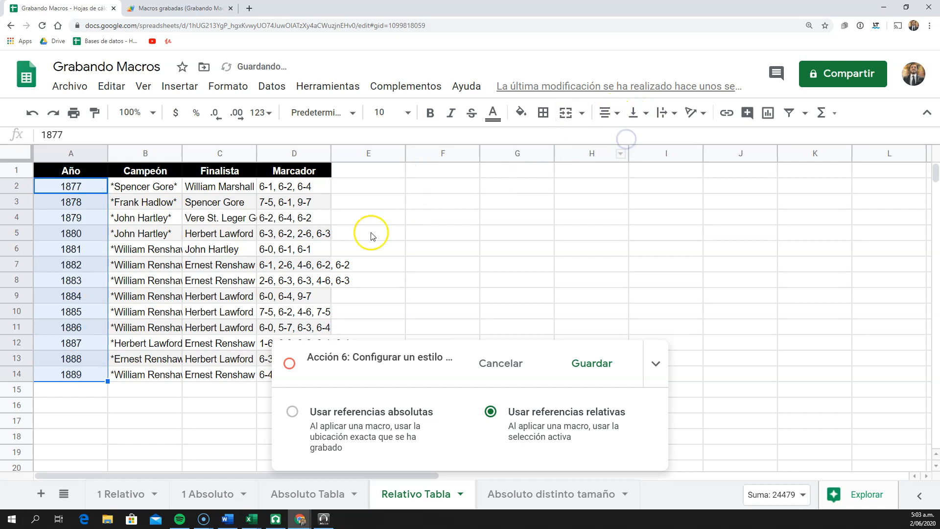
Save the recorded macro as "tabla relativa" without a shortcut number
click(592, 364)
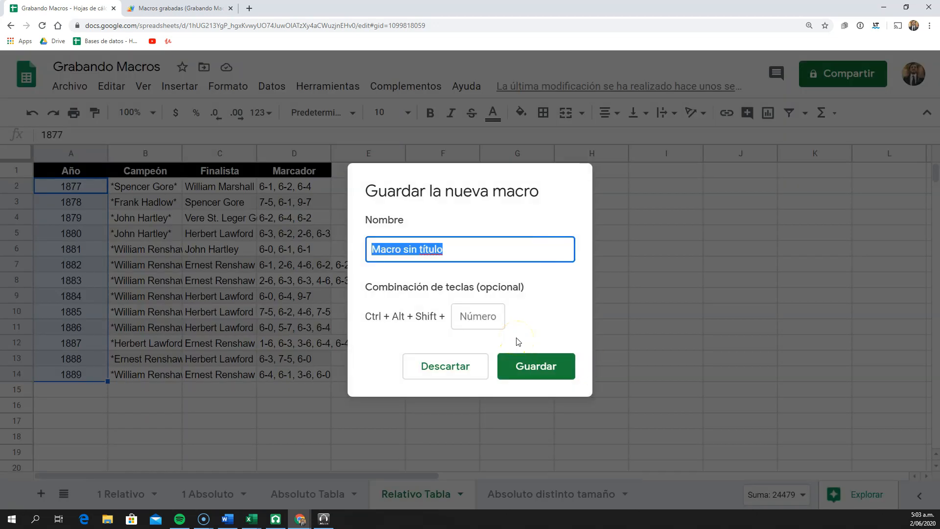
text(tabla relati)
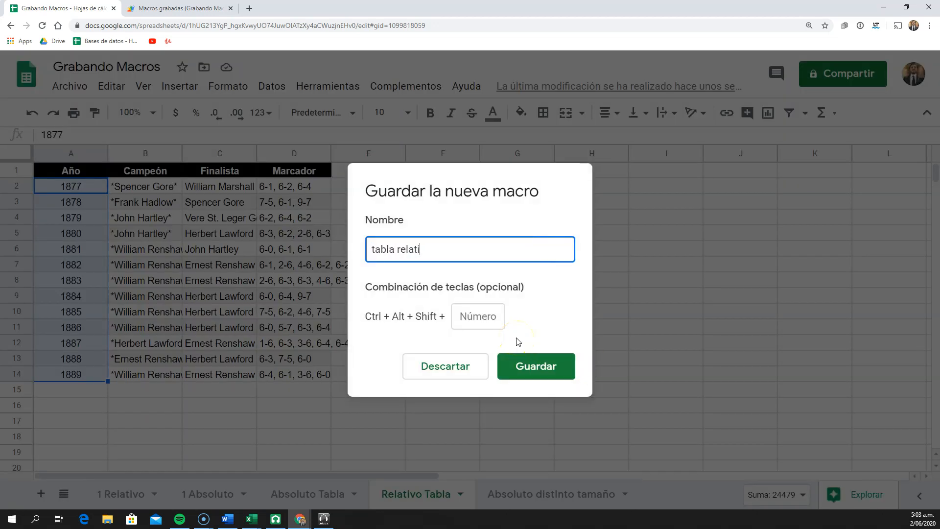
text(va)
key(Return)
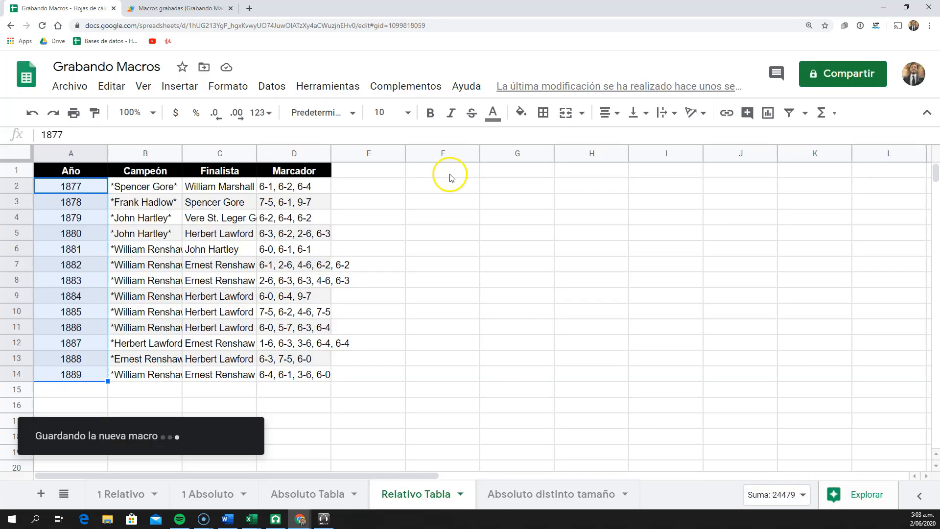
Try to run the tabla relativa macro with cell F4 as the active cell
click(426, 217)
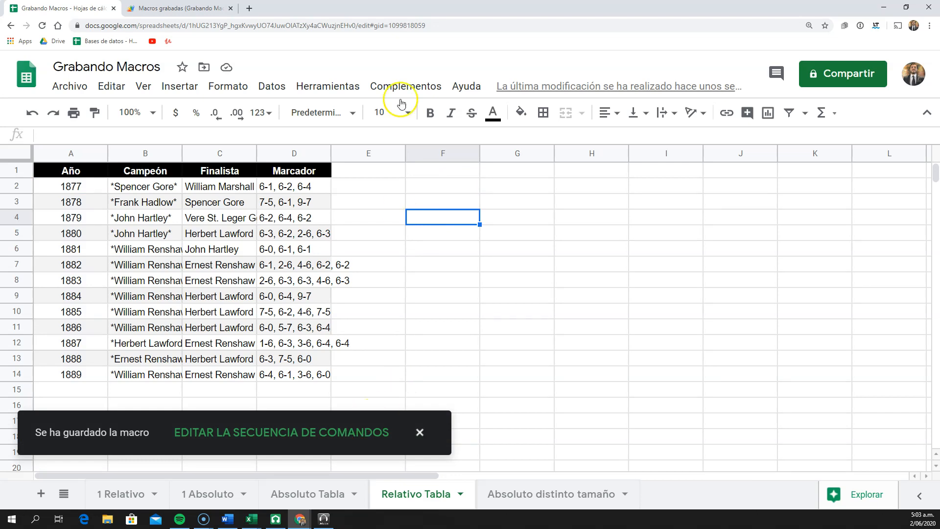
click(336, 83)
mouse_move(378, 174)
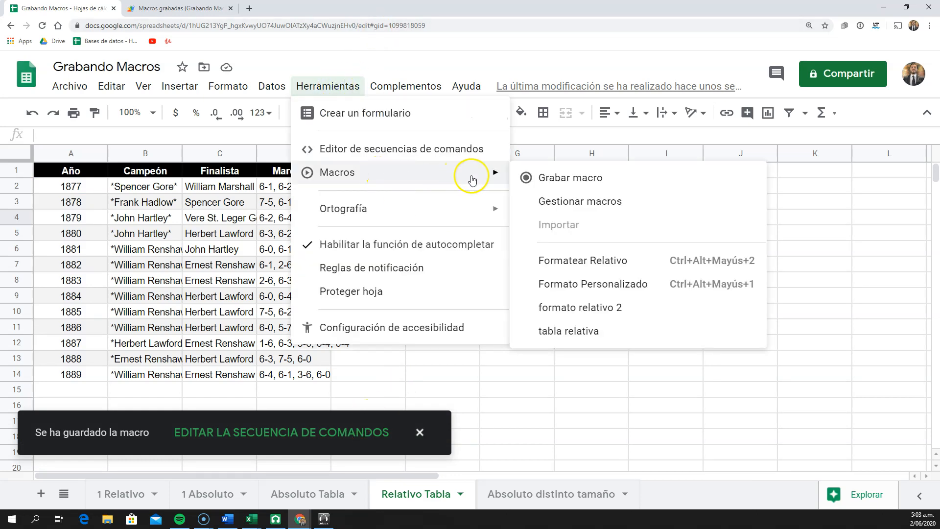
click(609, 333)
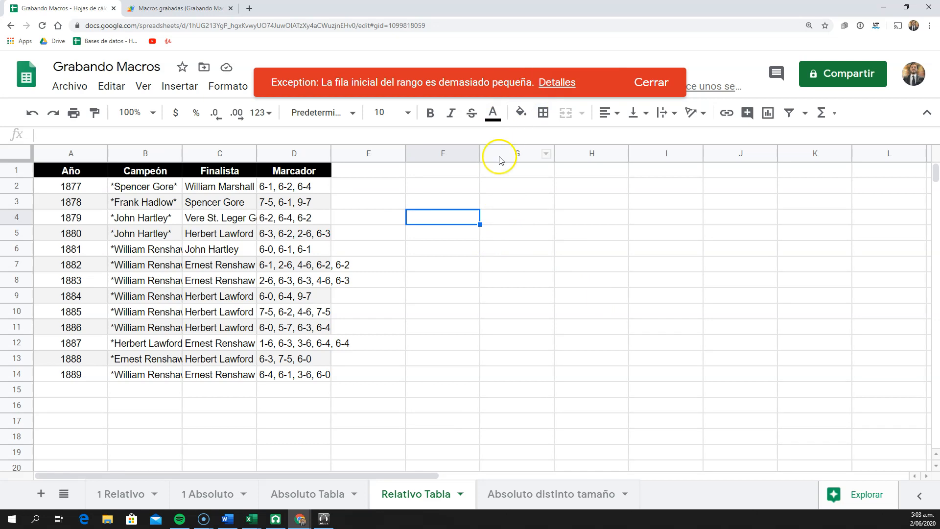
Reload the recorded-macros script project and examine the cell offsets in the tablarelativa function
click(208, 8)
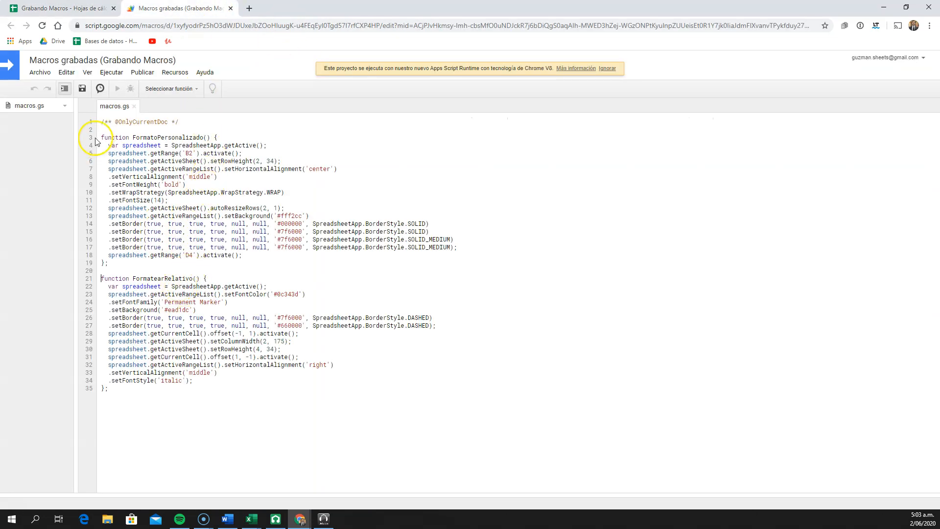
click(43, 26)
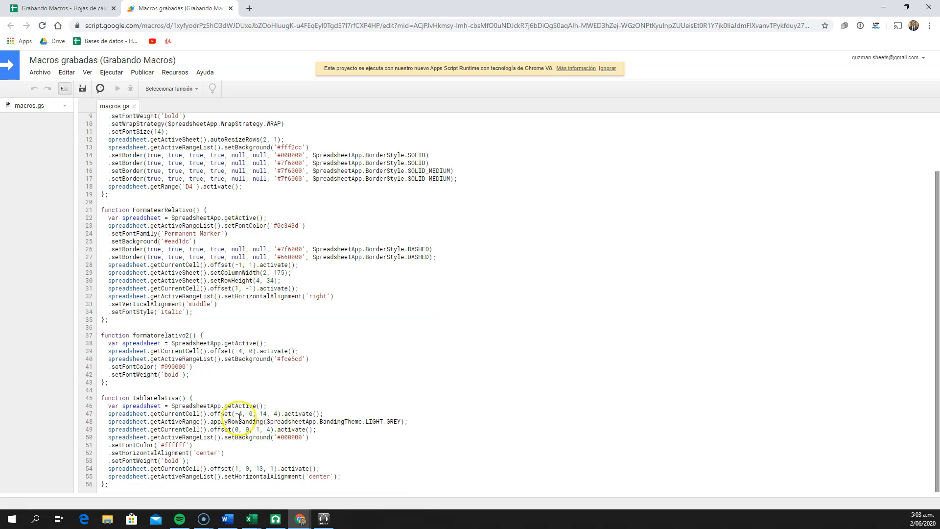
Back in the Relativo Tabla sheet, trace the row offset from A5 up to A1 and compare it with the rows available in column F
click(64, 8)
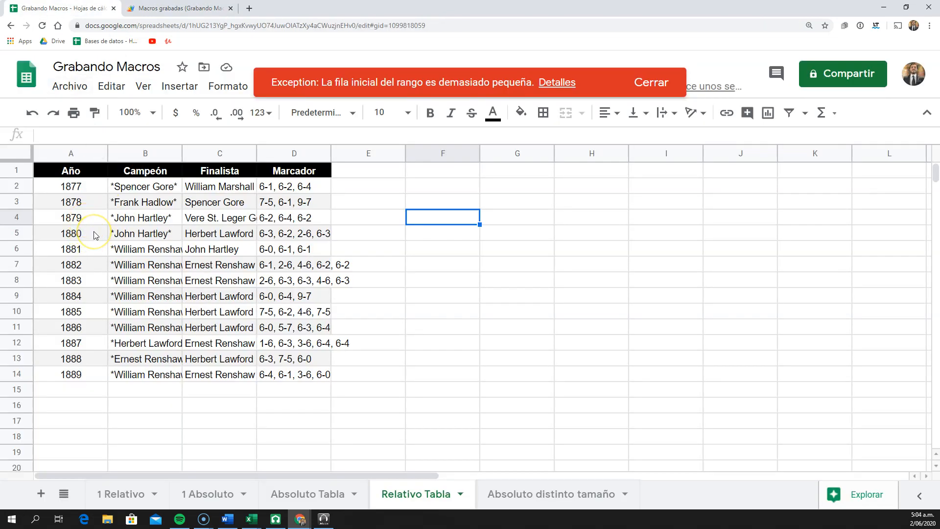
click(95, 234)
click(95, 216)
click(95, 200)
click(93, 186)
click(91, 171)
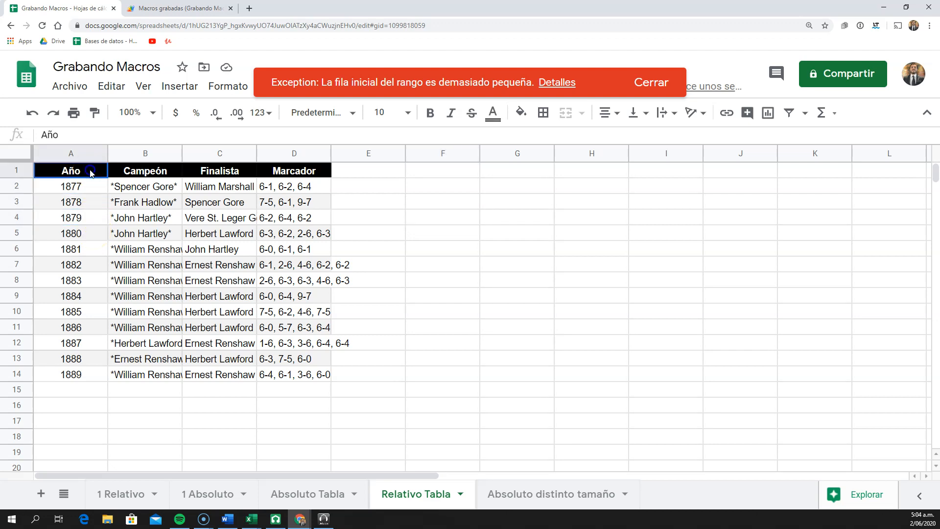
click(429, 207)
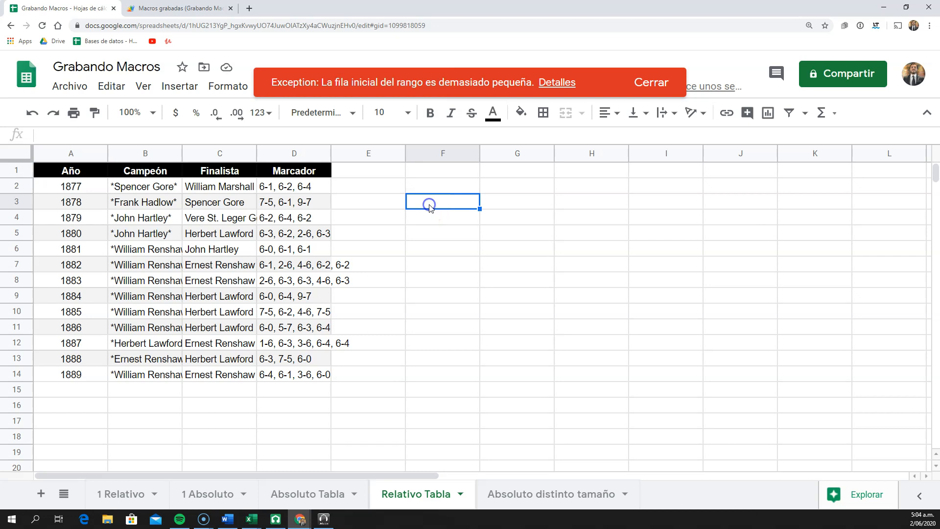
Dismiss the error and run the tabla relativa macro with cell F8 as the active cell
click(432, 174)
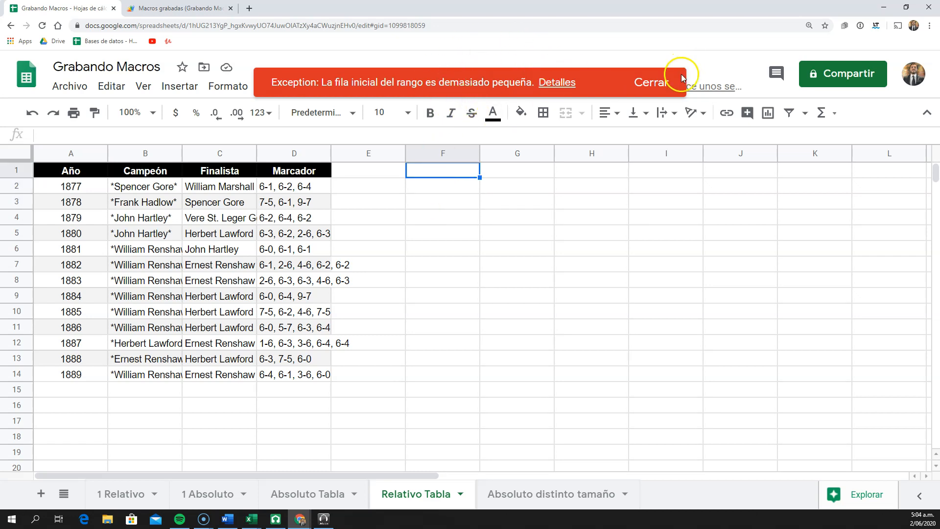
click(653, 82)
click(440, 281)
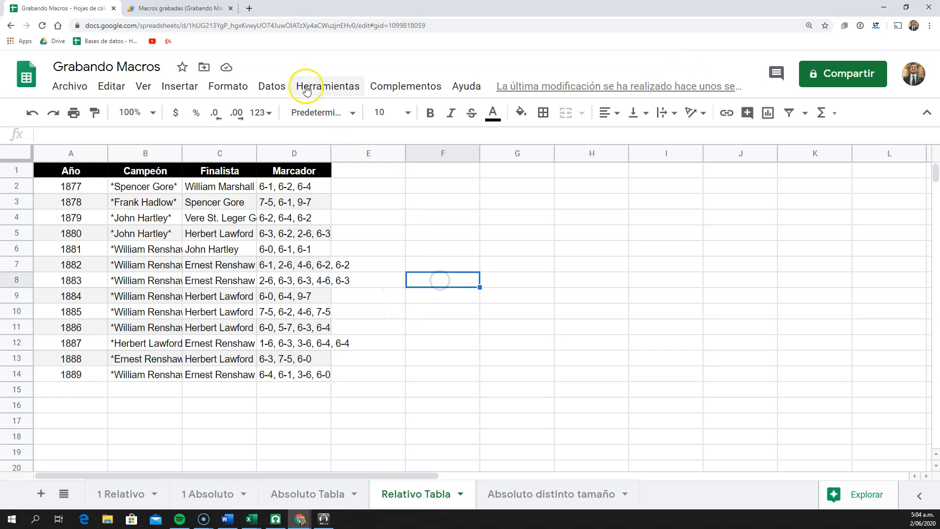
click(326, 85)
mouse_move(373, 175)
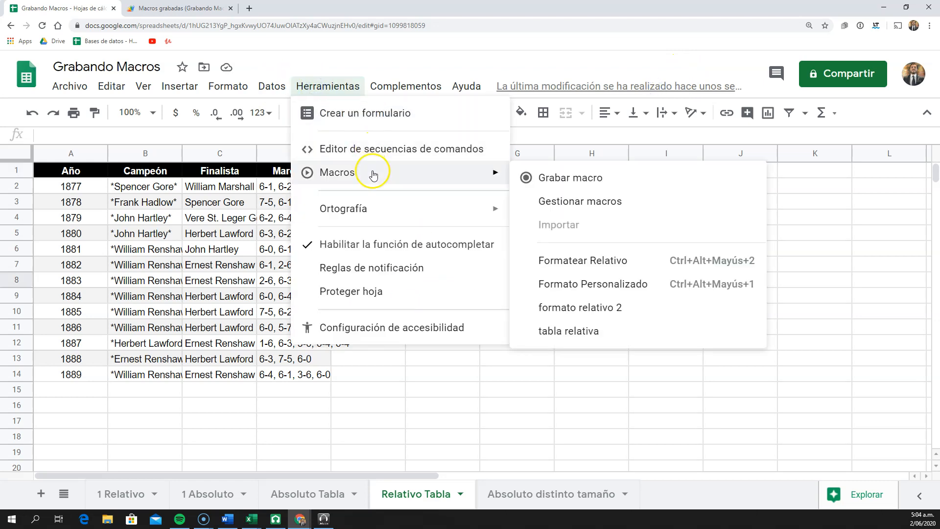
click(595, 338)
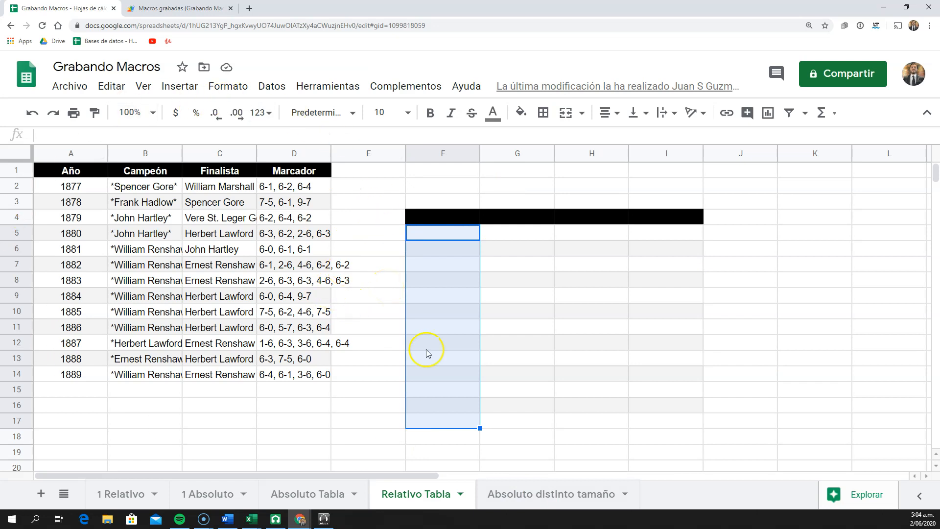
Compare the original table's header position with the block the macro formatted around cell F8
click(79, 170)
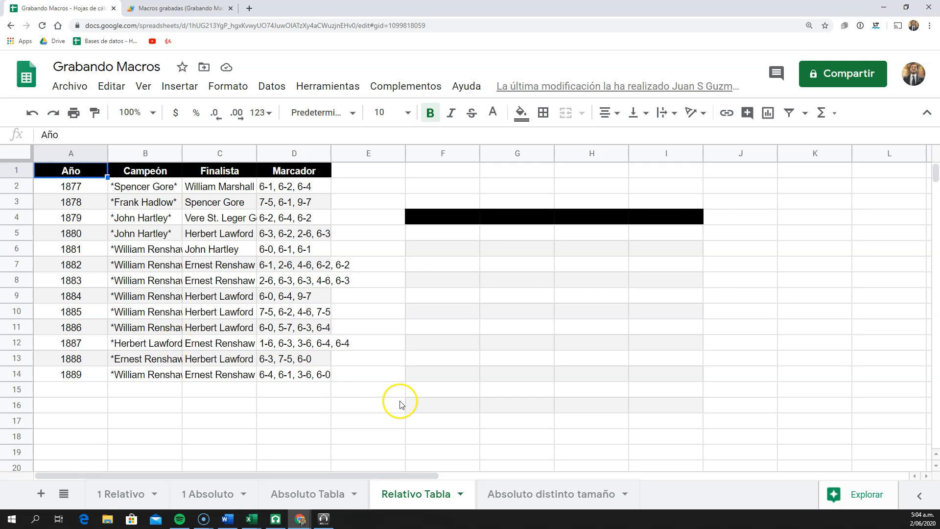
click(444, 282)
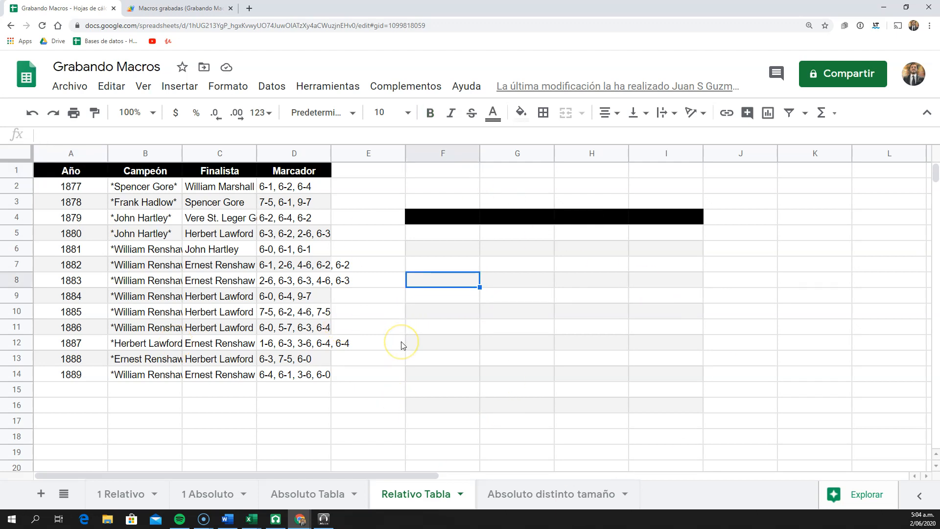
click(500, 303)
click(470, 338)
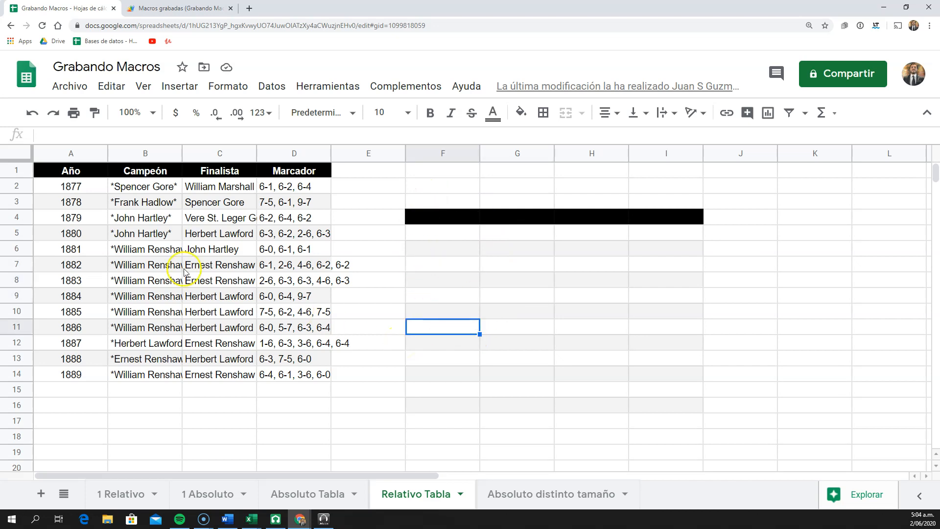
Try to run the tabla relativa macro from cell A9 on the existing table, and fit the Marcador column's width to its contents
click(73, 295)
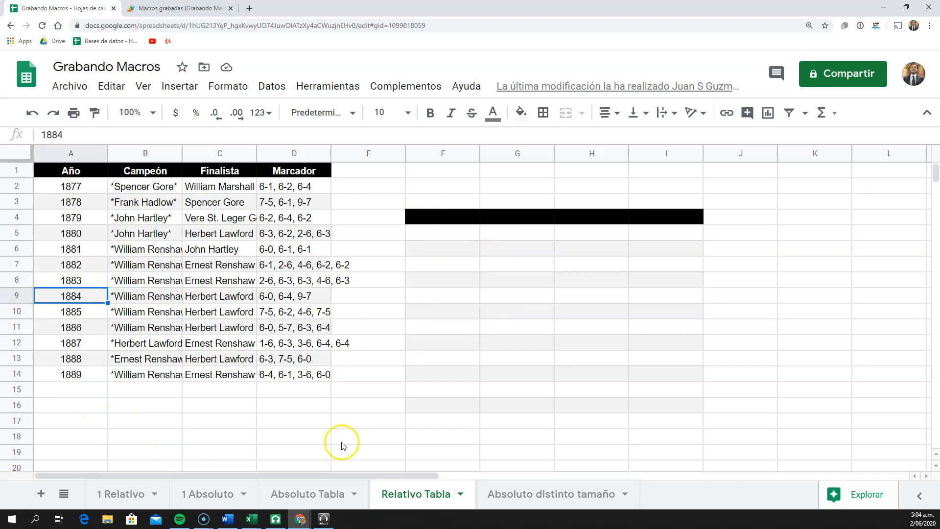
click(337, 88)
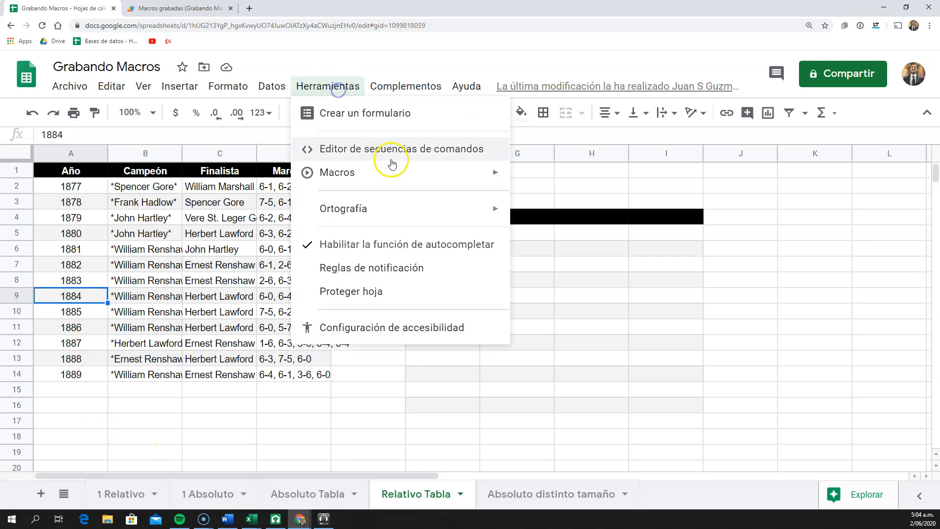
mouse_move(399, 172)
click(601, 327)
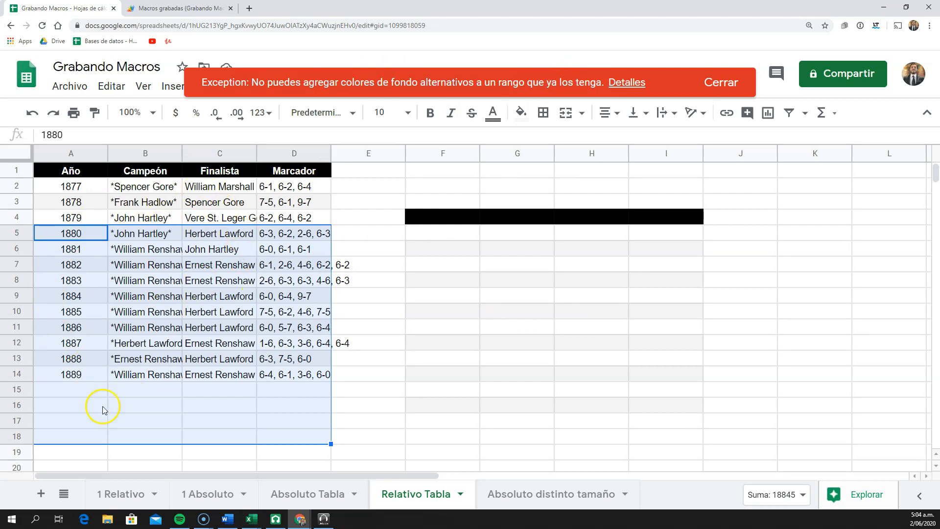
click(105, 297)
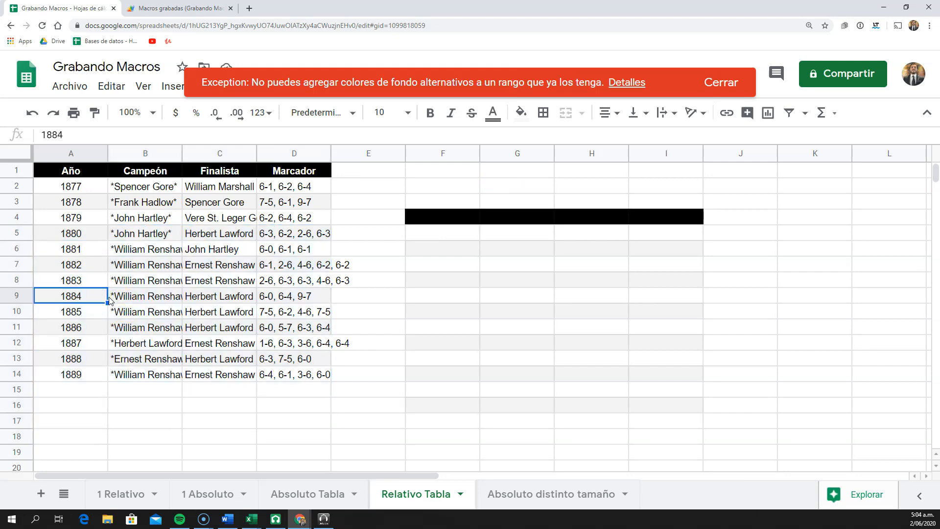
click(717, 82)
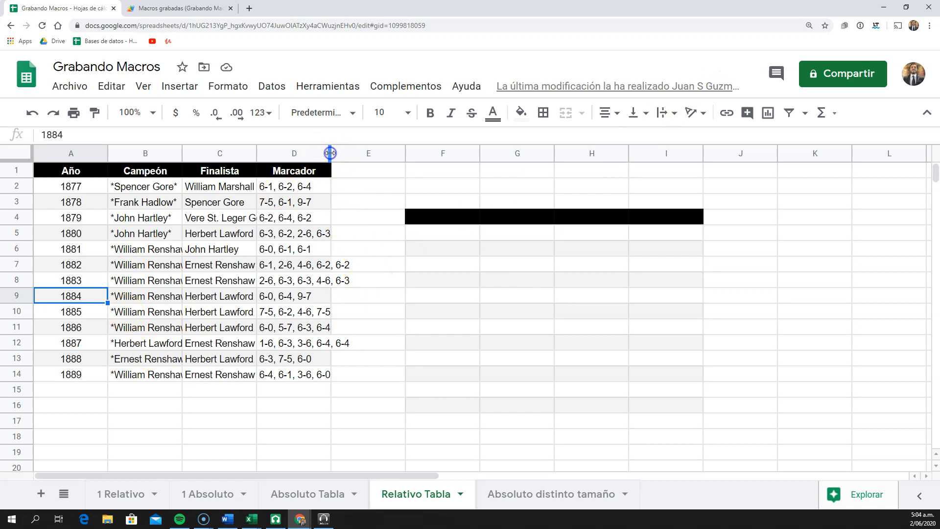
double_click(331, 153)
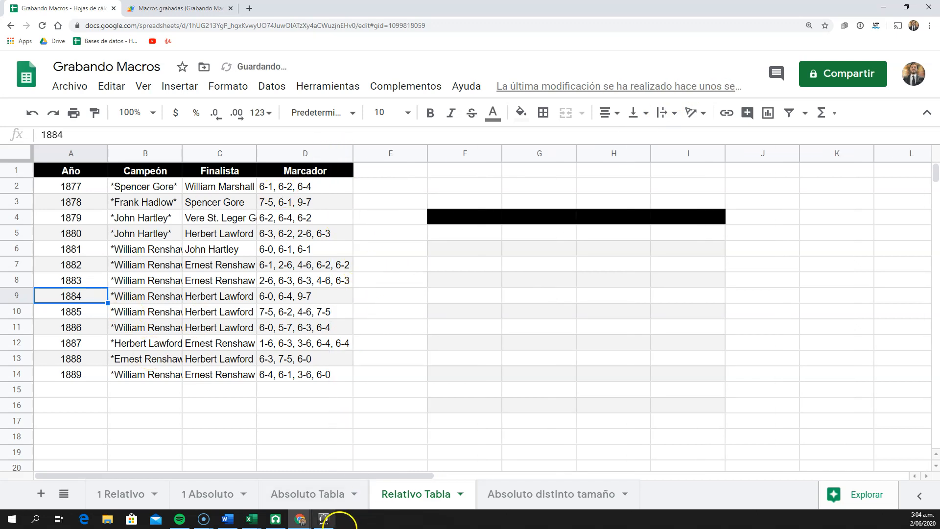
click(309, 494)
click(89, 190)
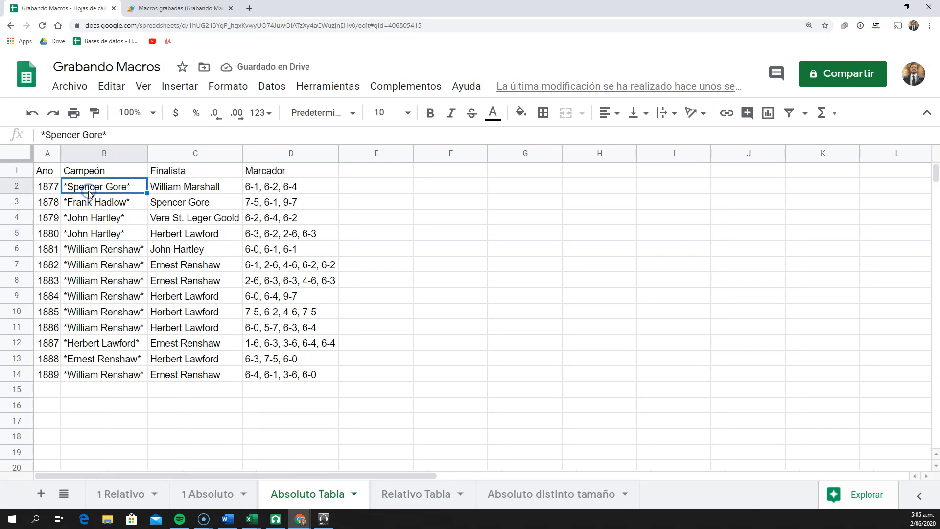
click(55, 176)
click(336, 86)
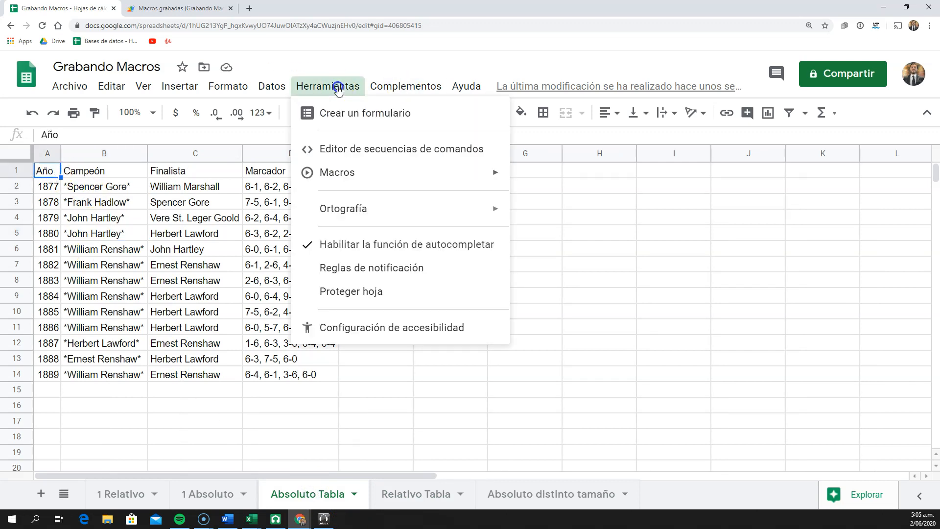
click(371, 179)
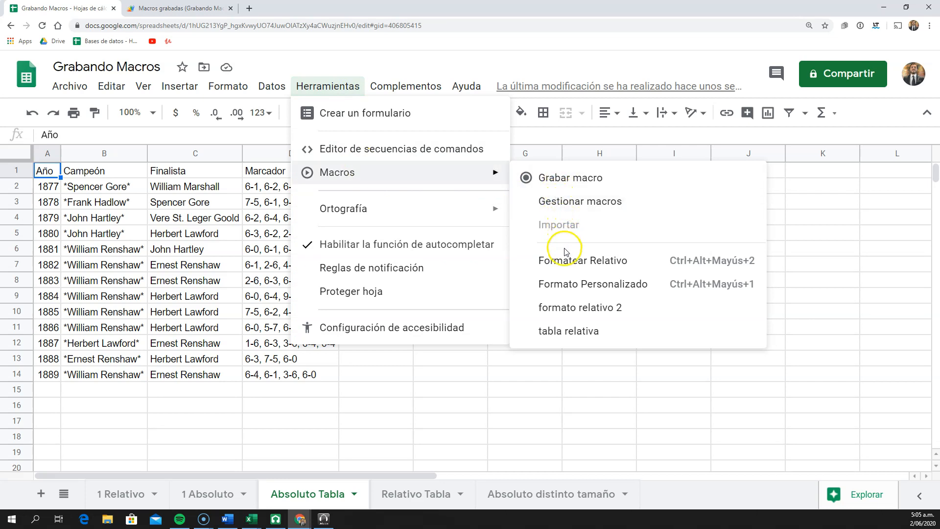
In the Relativo Tabla sheet, undo the column resize, the macro formatting around F4:I17, and the original table's year alignment and header formatting
click(439, 493)
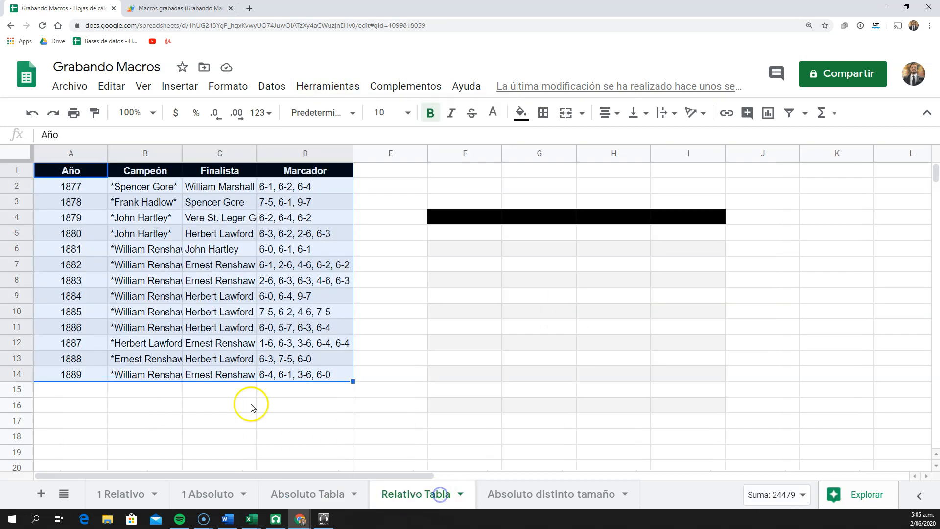
click(381, 295)
key(ctrl+z)
key(ctrl+z)
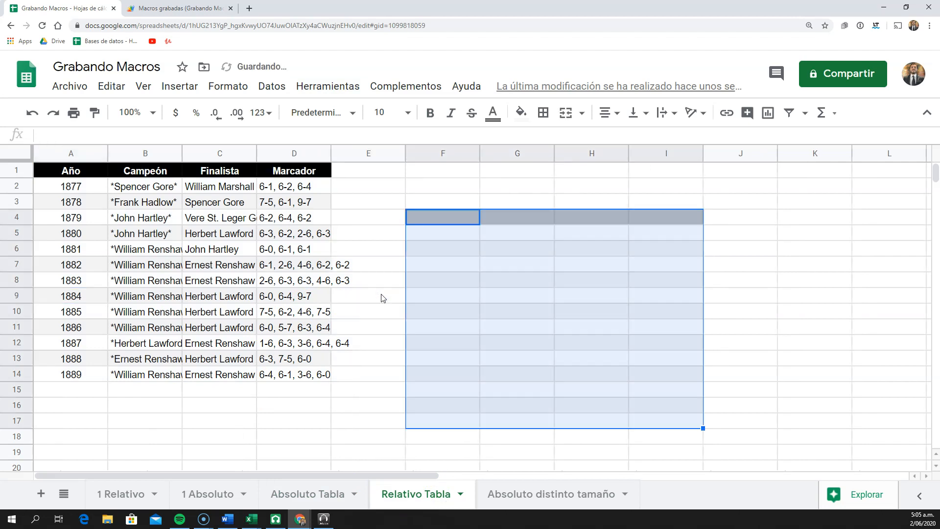
key(ctrl+z)
key(ctrl+z)
key(ctrl+z)
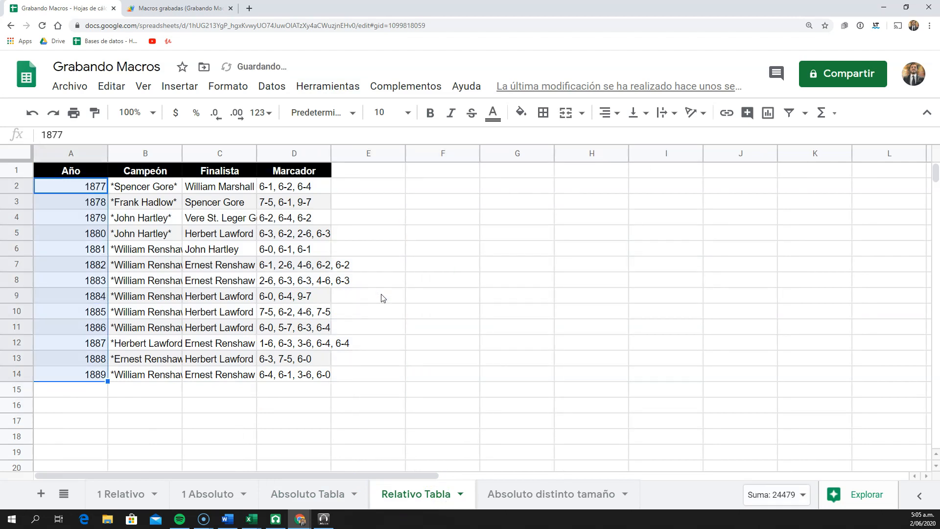
key(ctrl+z)
key(ctrl+z)
key(ctrl+z)
key(ctrl+z)
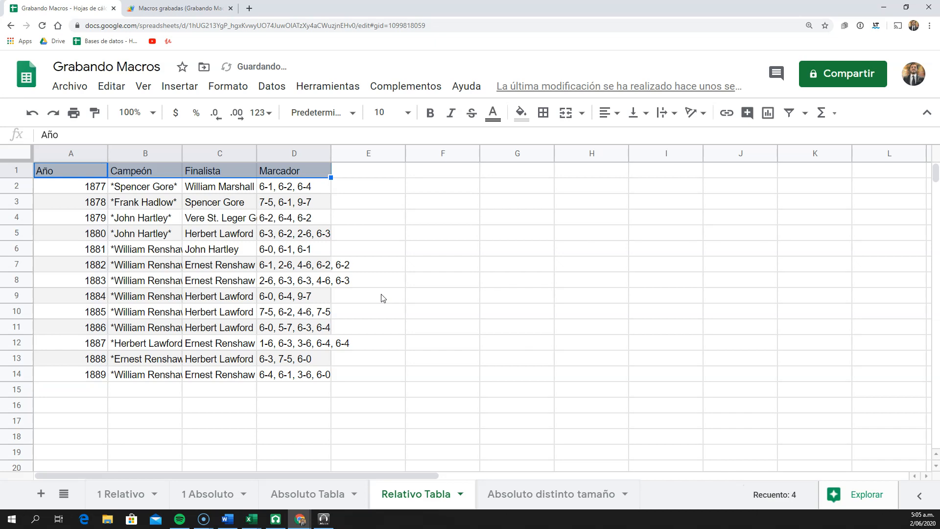
Switch to the Absoluto Tabla sheet and make cell C11 the active cell
click(309, 496)
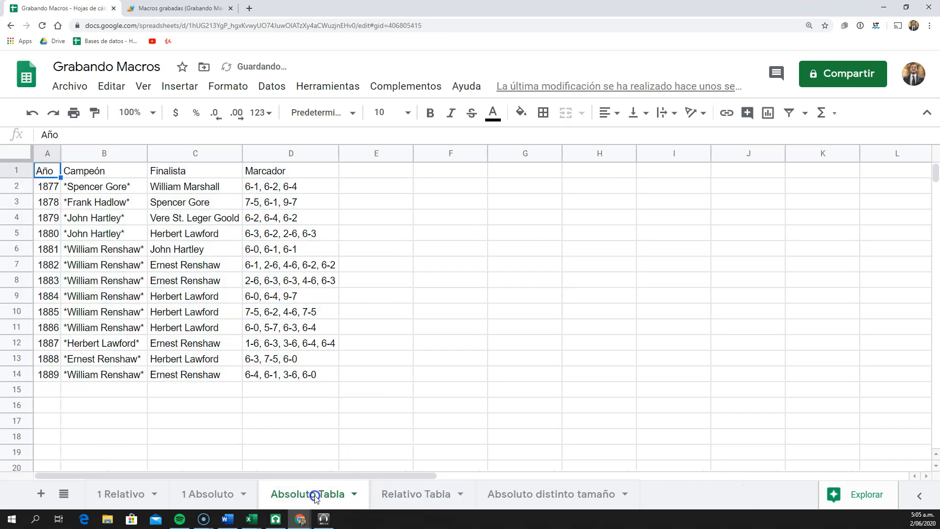
click(348, 87)
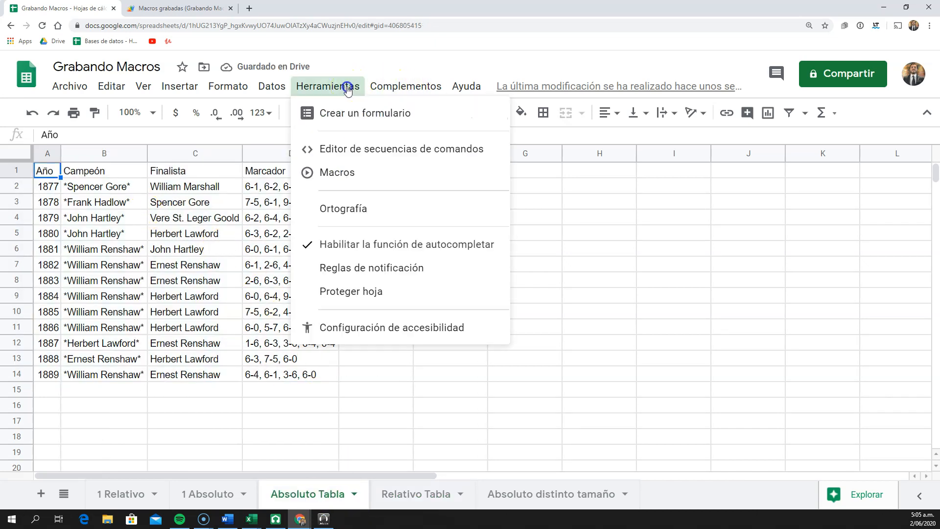
mouse_move(368, 170)
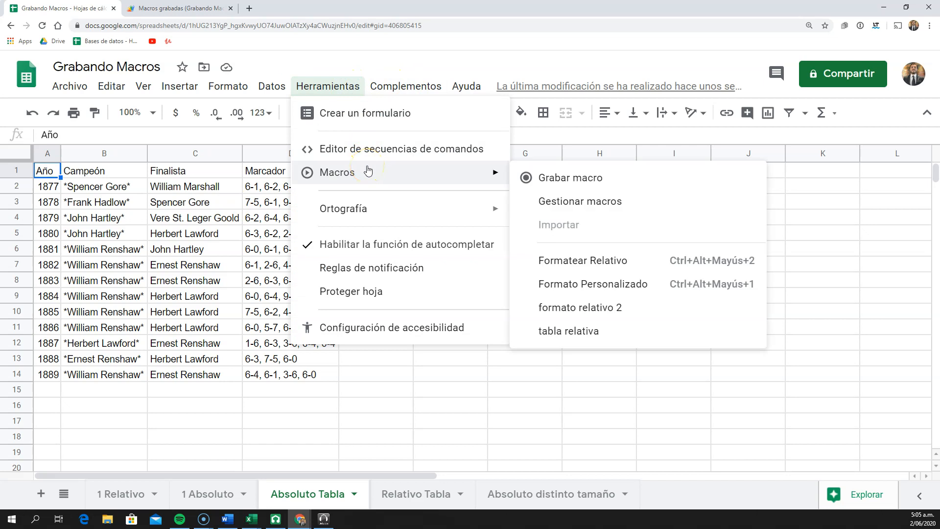
click(208, 324)
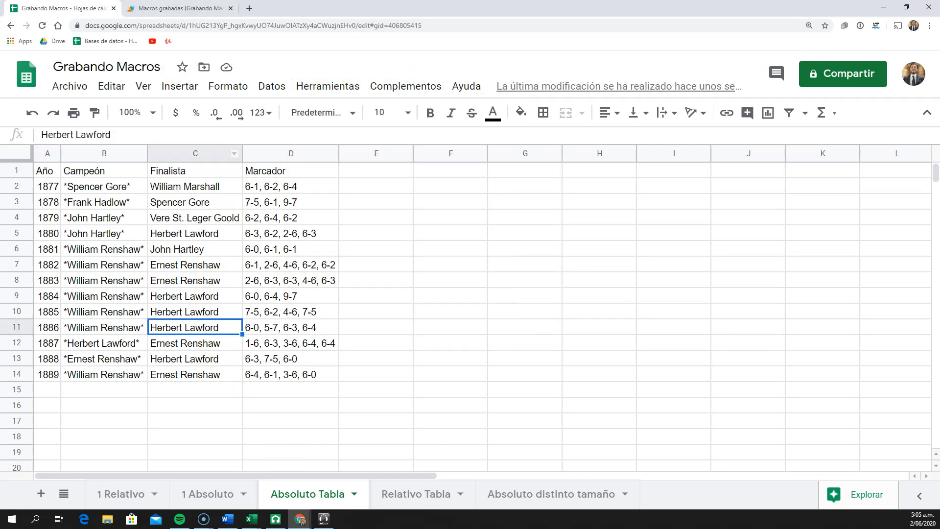
Review the functions in the recorded-macros script, highlighting the whole FormatearRelativo function from line 21 to 35
click(181, 8)
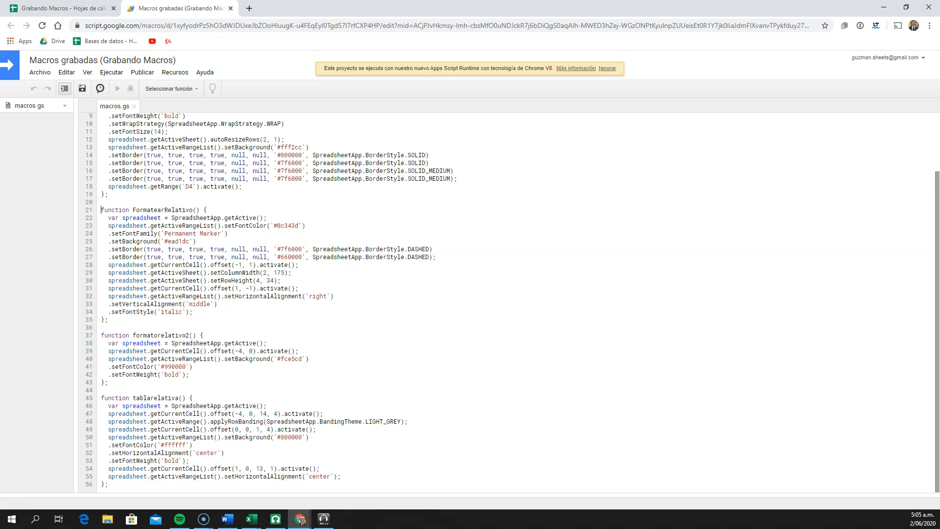
click(74, 7)
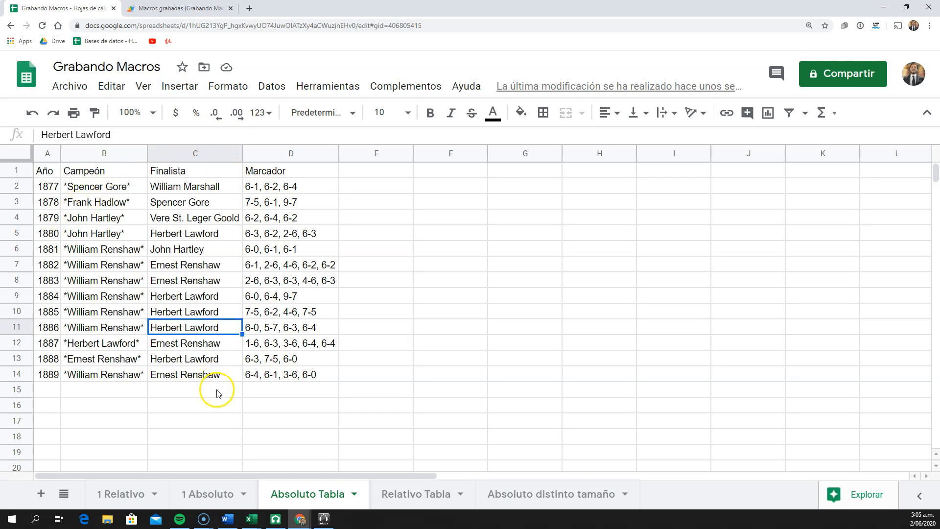
click(215, 271)
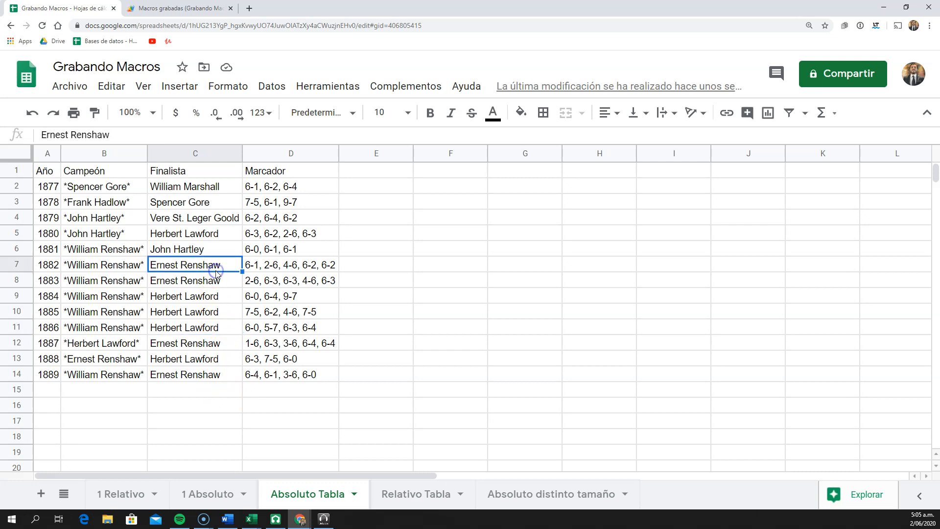
click(156, 10)
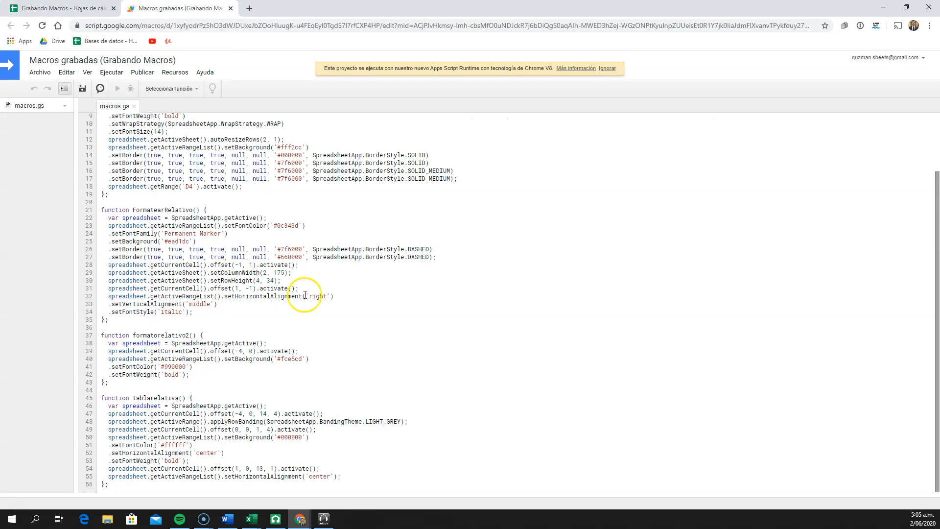
scroll(309, 320, up, 3)
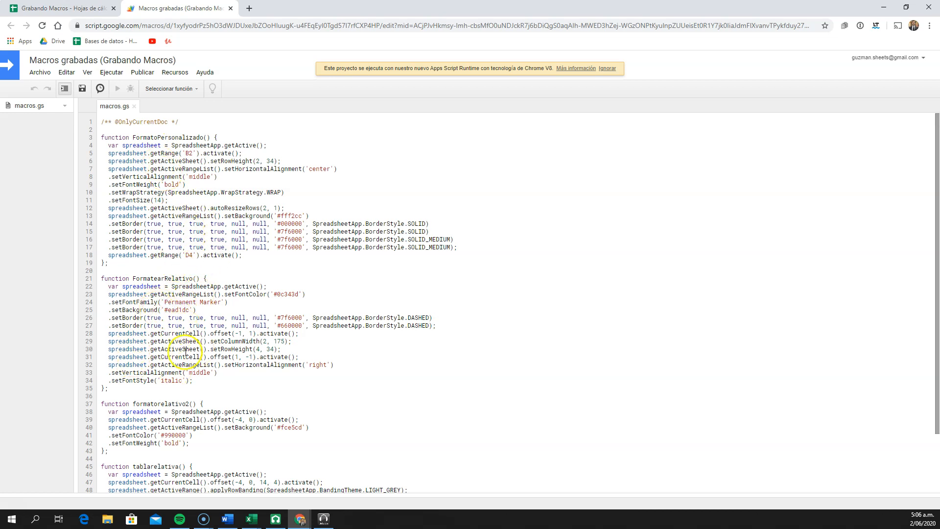
drag(114, 390, 97, 277)
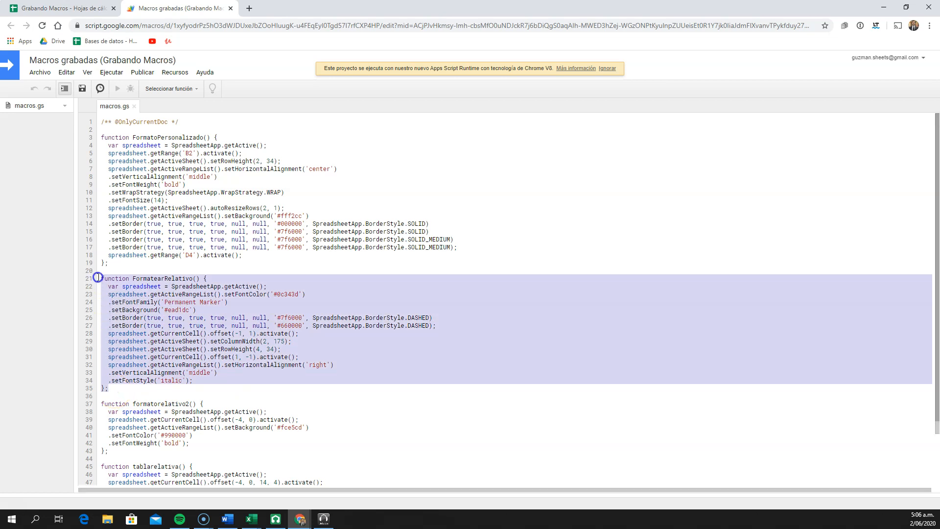
click(209, 311)
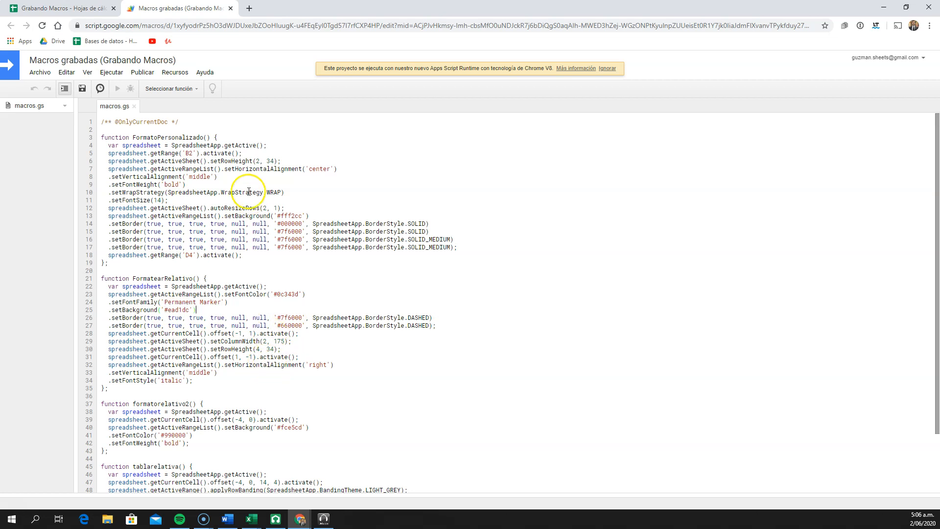
Return to the Absoluto Tabla sheet and start recording a macro from cell B2 using absolute references
click(98, 9)
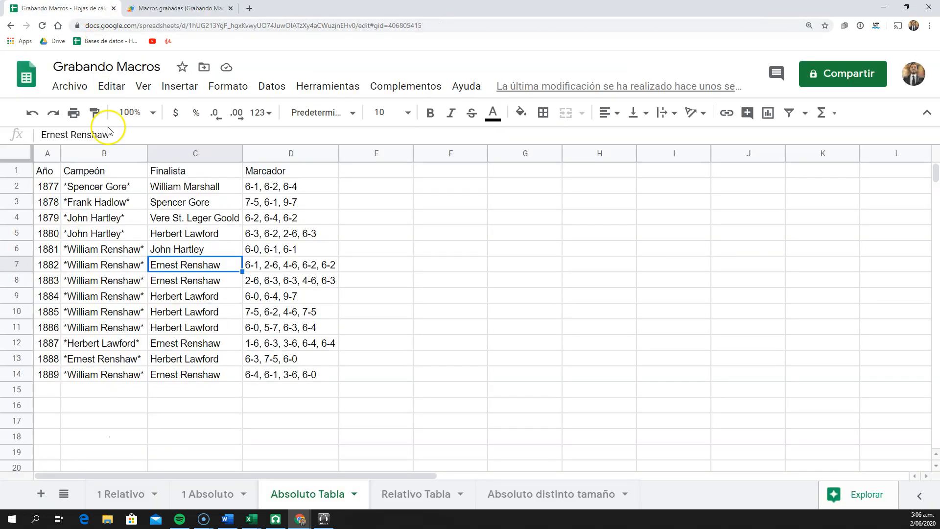
click(108, 192)
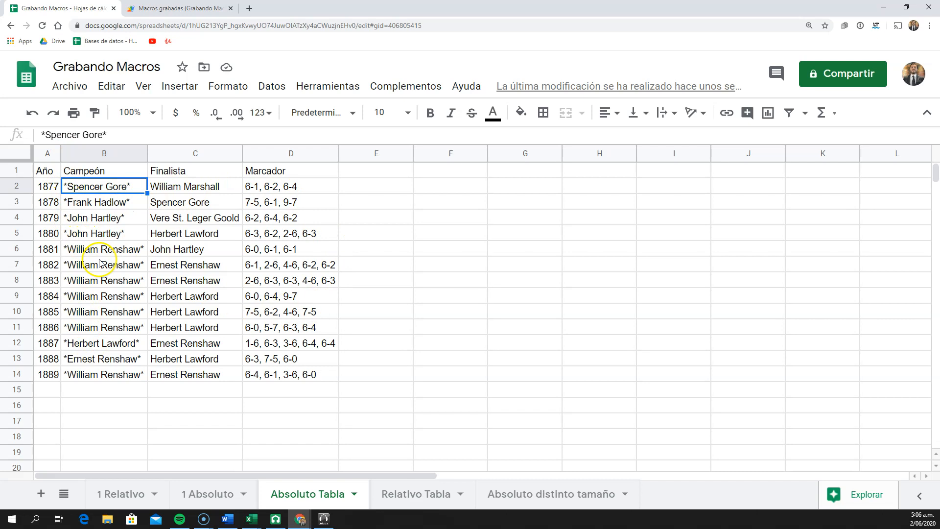
click(310, 81)
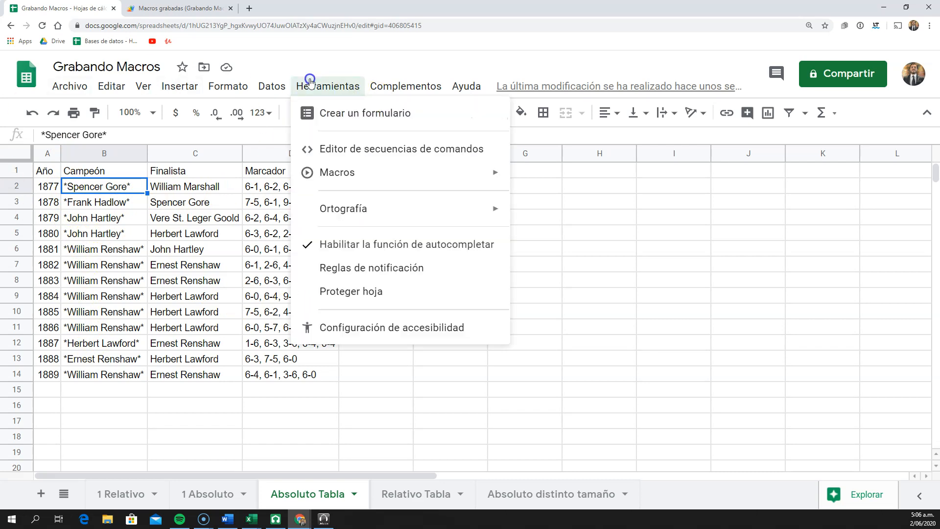
mouse_move(390, 174)
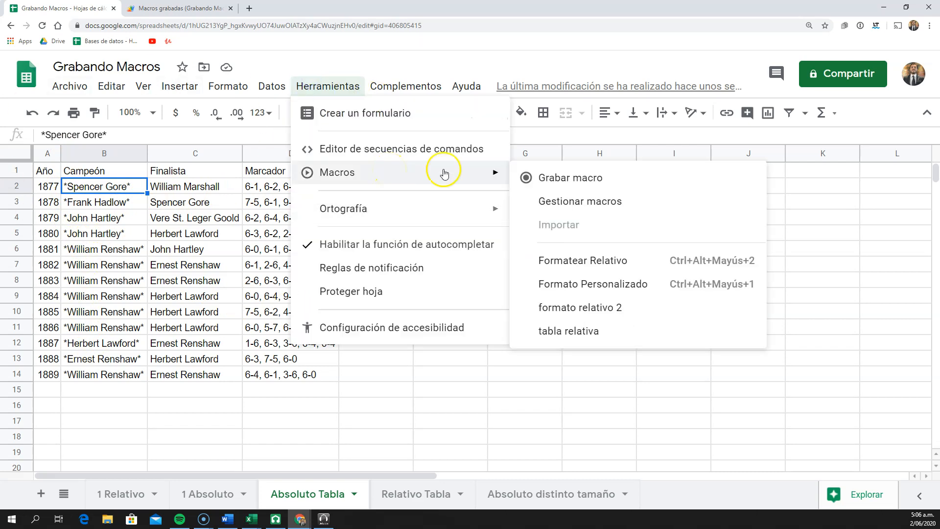
click(549, 177)
click(292, 412)
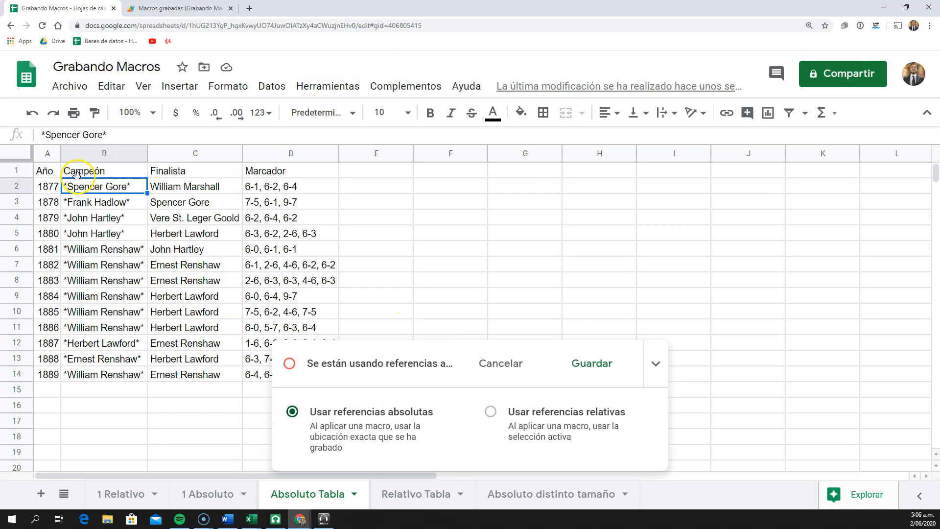
Apply alternating grey row colours to A1:D14 and format header cells A1:D1 as bold white text on a dark grey fill
click(236, 87)
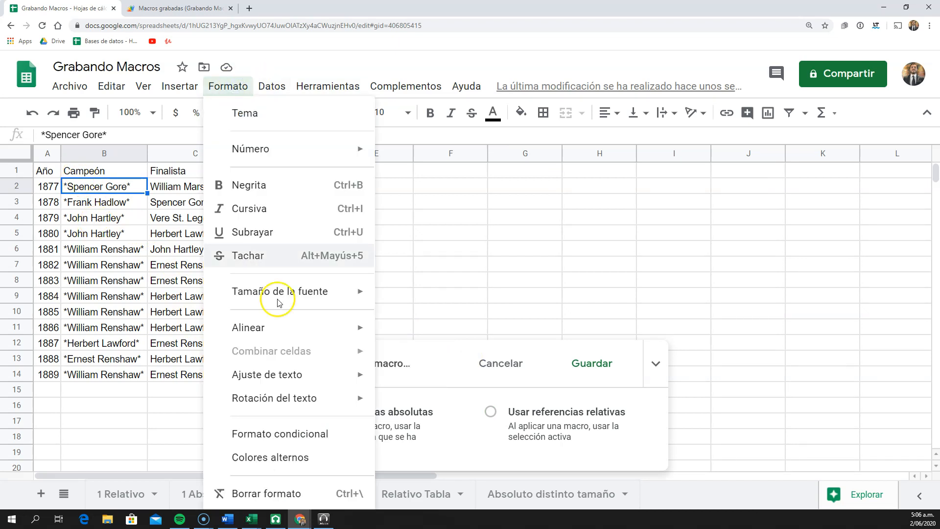
click(304, 457)
drag(49, 171, 265, 174)
click(431, 113)
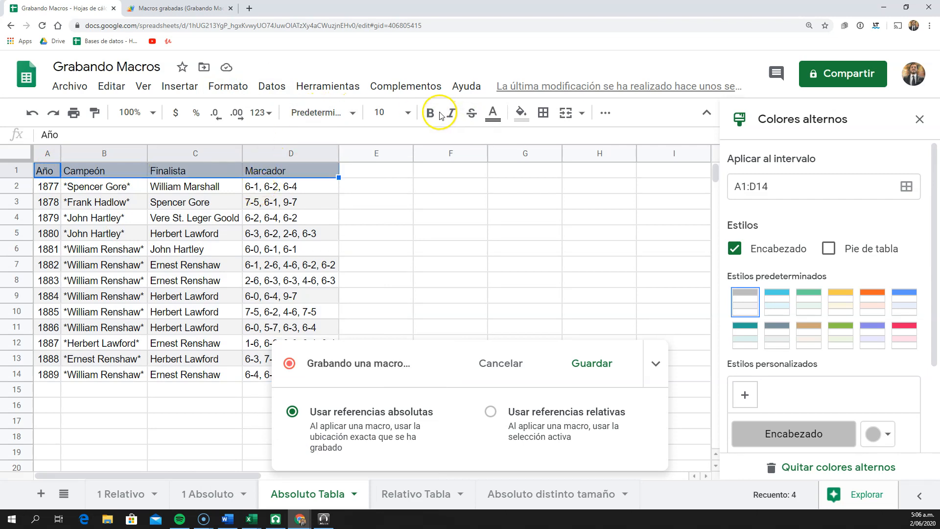
click(492, 113)
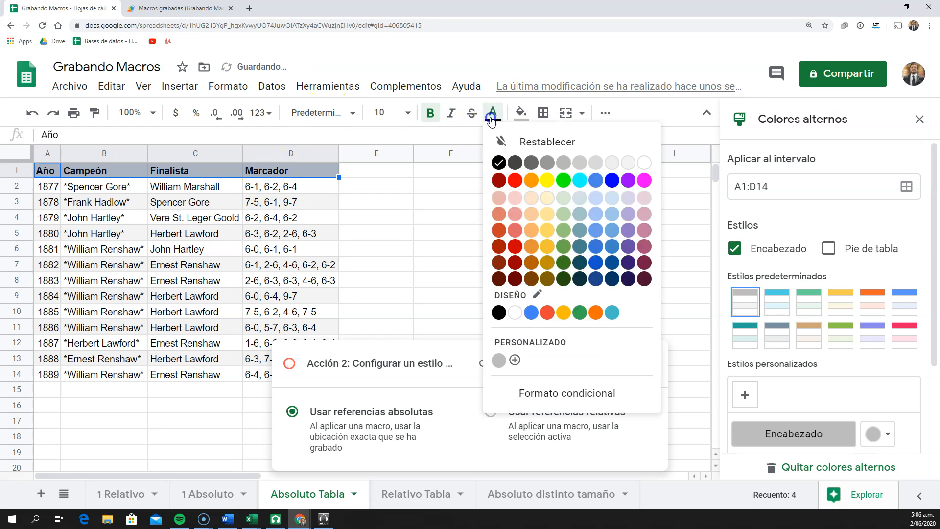
click(643, 166)
click(521, 114)
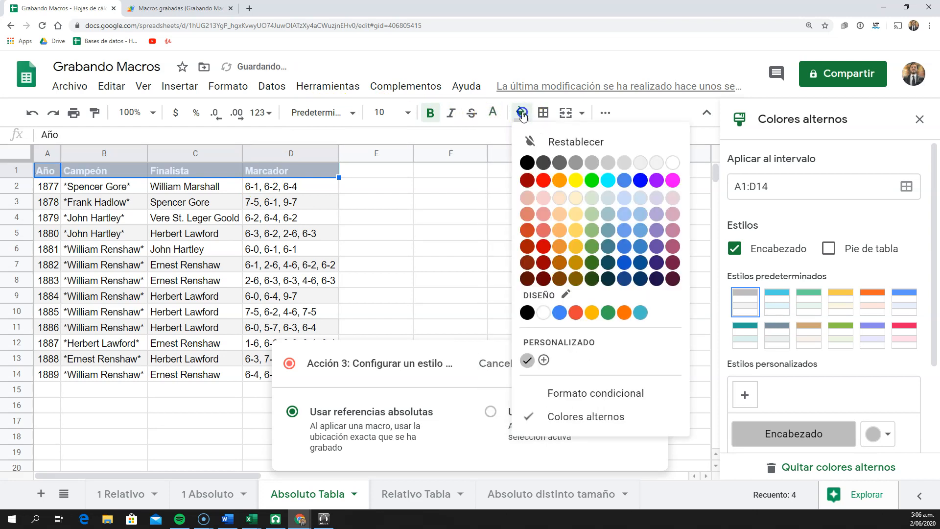
click(542, 162)
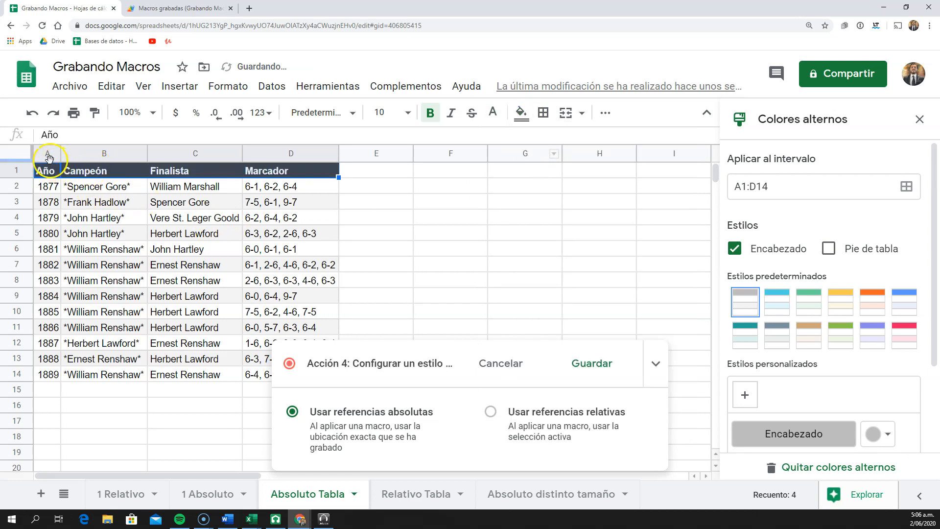
Centre the contents of the whole sheet horizontally and finish the recorded actions with cell D3 active
click(24, 154)
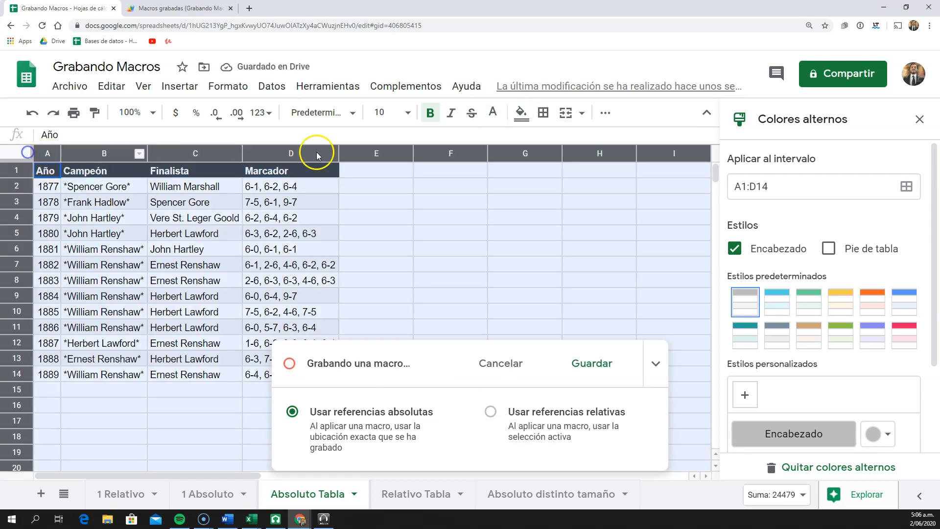
click(522, 112)
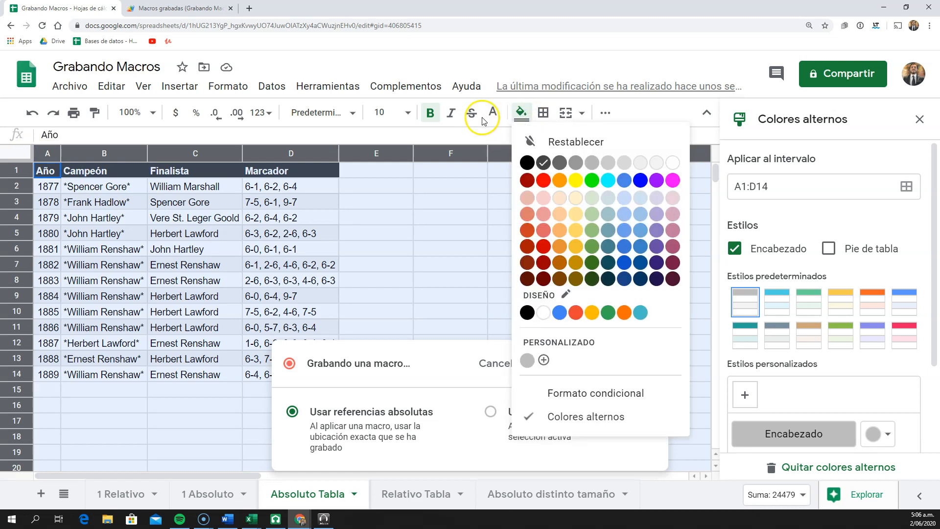
click(602, 113)
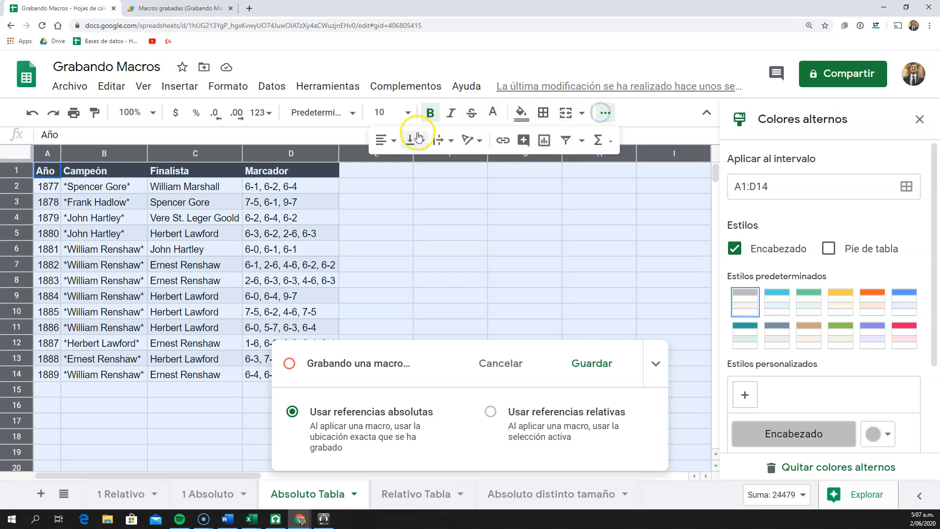
click(385, 140)
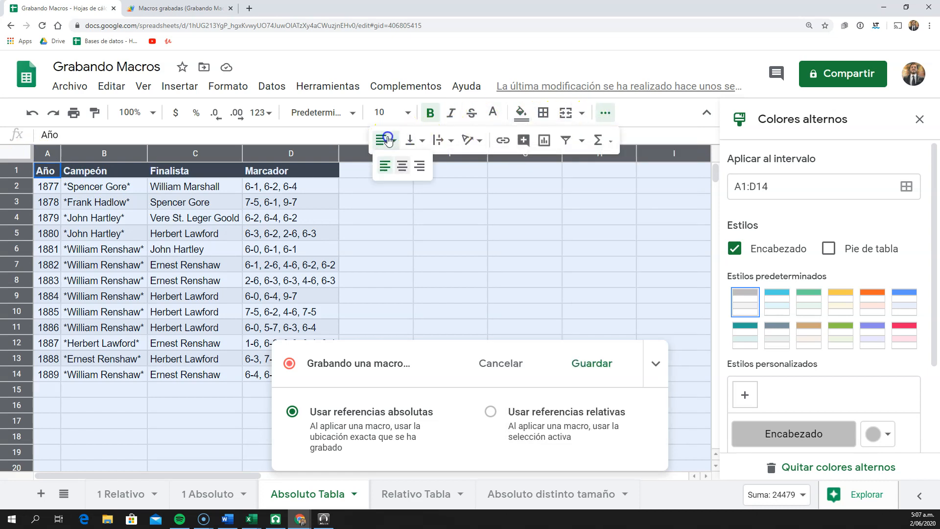
click(402, 167)
click(251, 202)
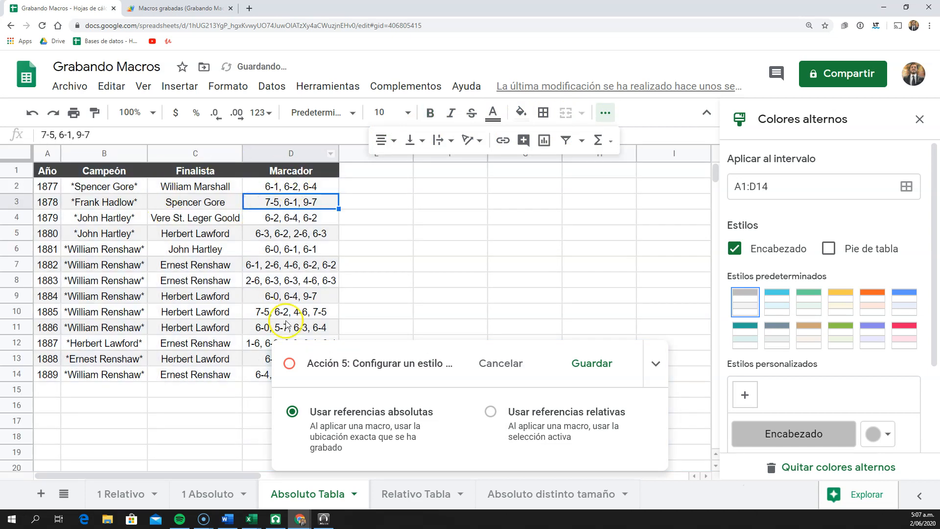
Save the recorded macro under the name tabla absoluta, without a shortcut number
click(592, 366)
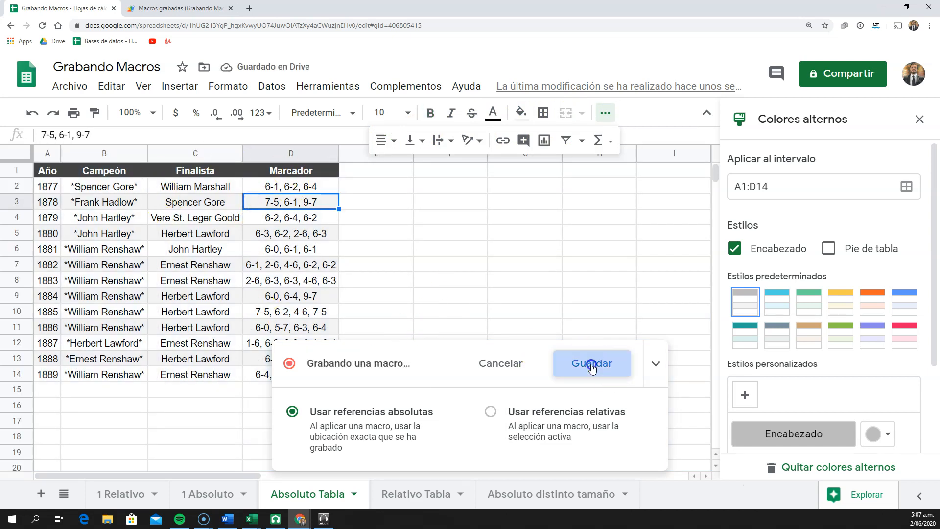
click(527, 362)
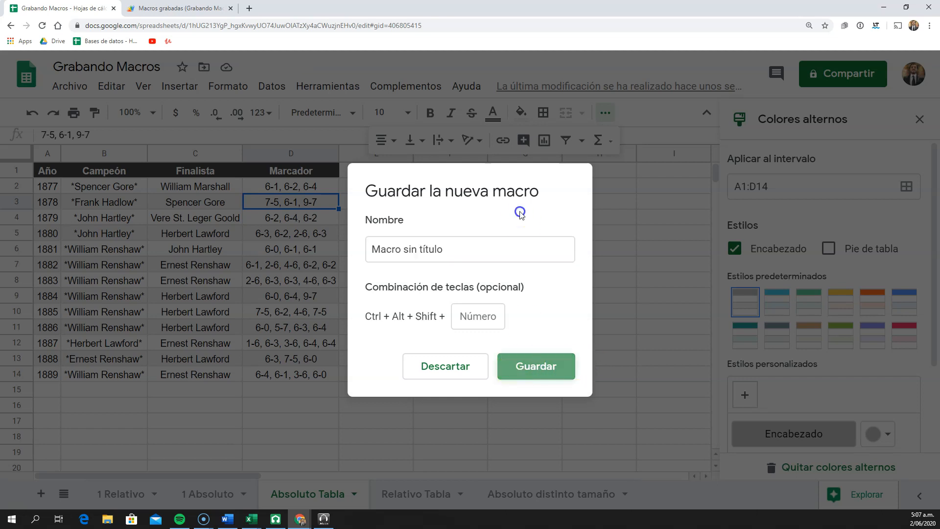
text(tabla absoluta)
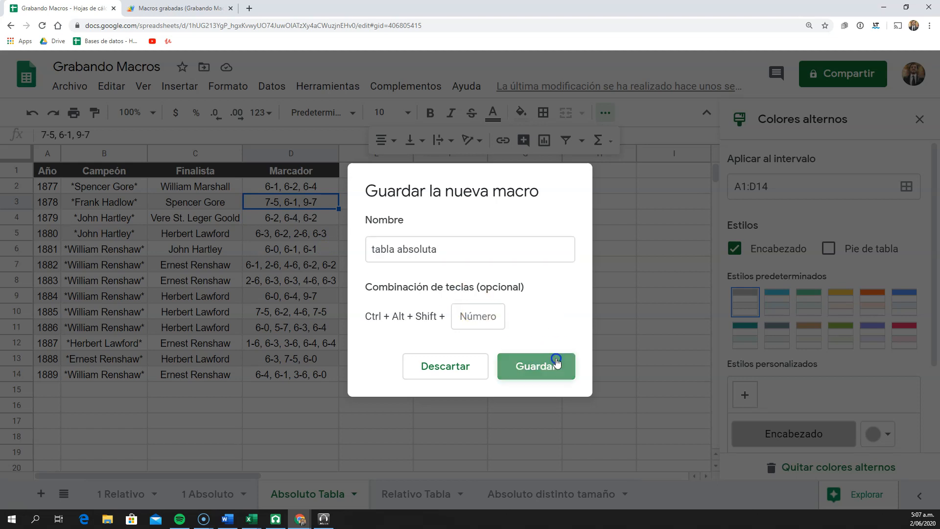
click(557, 363)
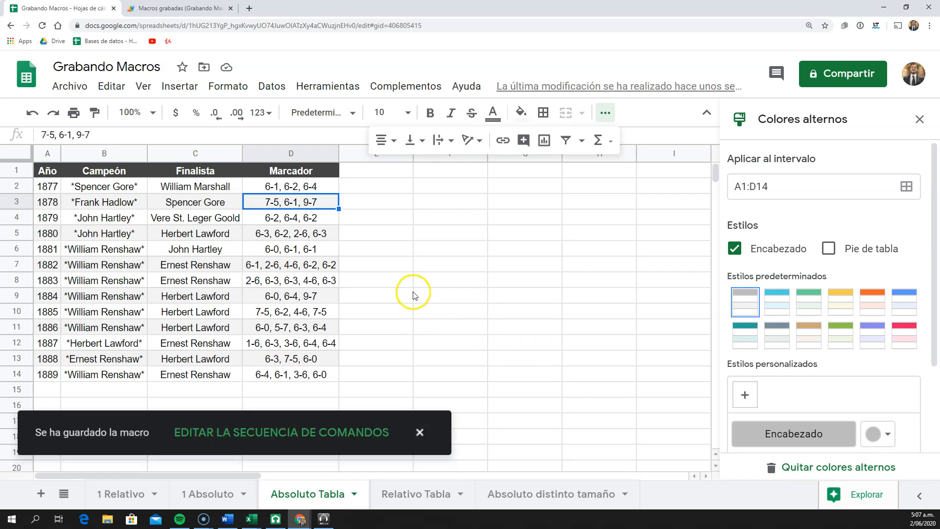
Run the tabla absoluta macro on the Relativo Tabla sheet, starting from the empty cell G6
click(435, 494)
click(200, 223)
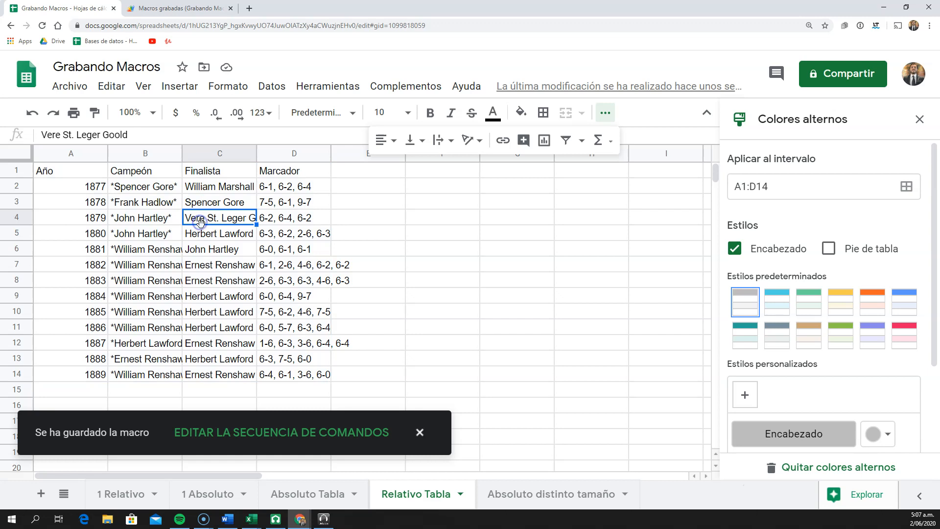
click(508, 250)
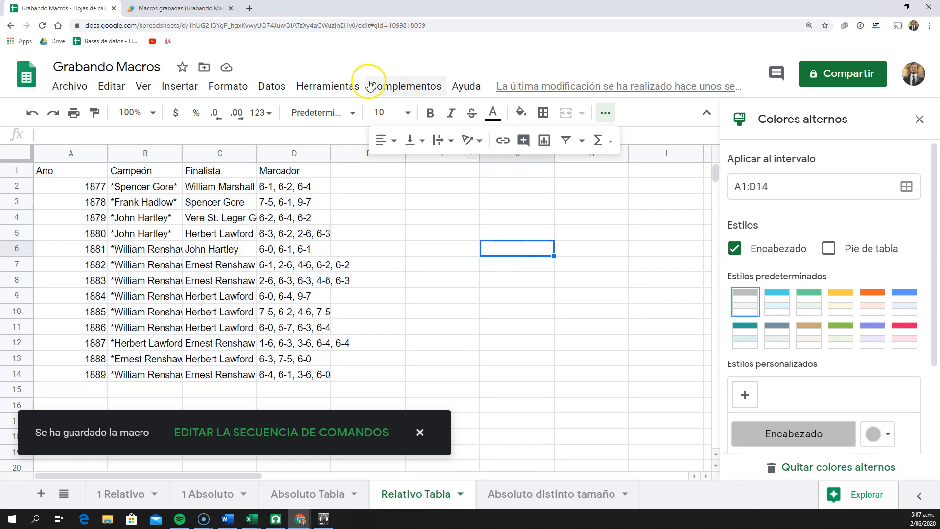
click(323, 86)
mouse_move(374, 173)
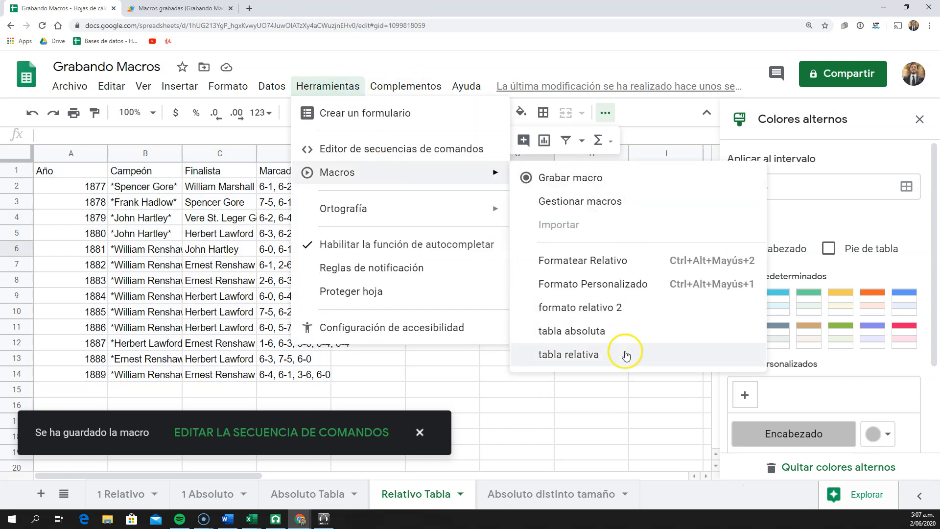
click(613, 336)
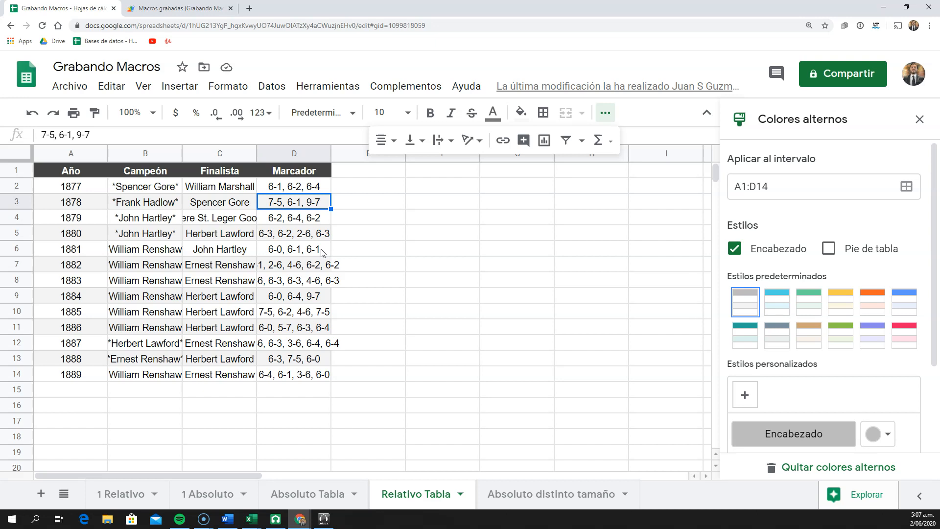
Fit the widths of columns A to D to their contents in the Relativo Tabla sheet
mouse_move(289, 154)
mouse_down()
mouse_move(158, 168)
mouse_move(103, 159)
mouse_up()
double_click(108, 150)
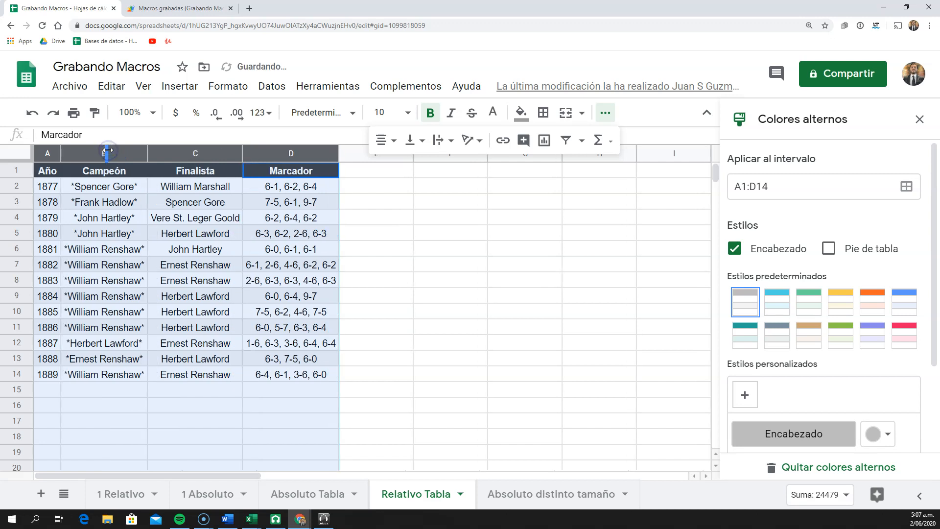
click(139, 208)
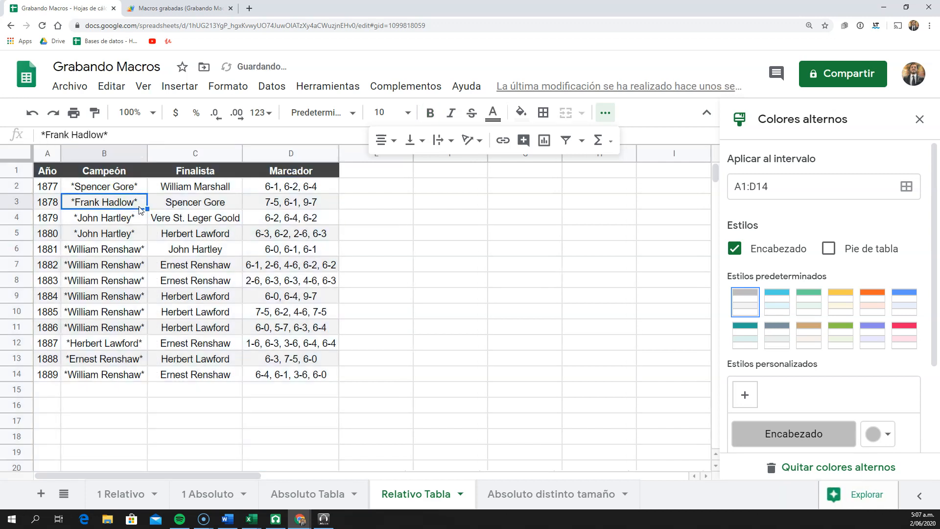
click(80, 223)
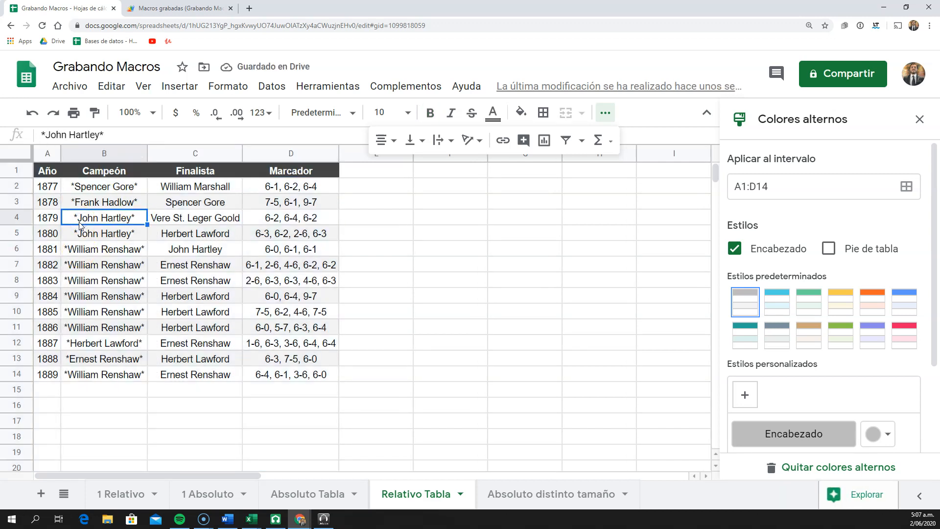
Change the font of the header cells A1:D1 to Comfortaa
drag(48, 170, 307, 177)
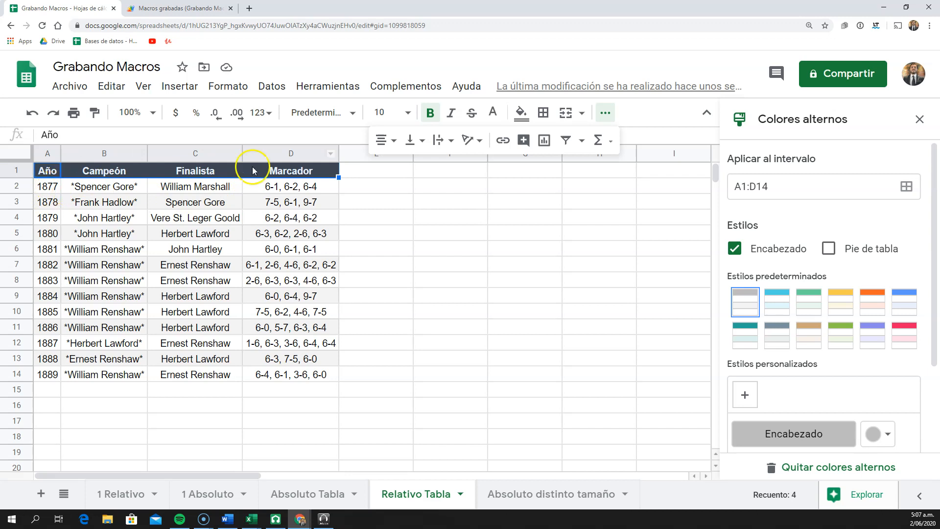
click(352, 113)
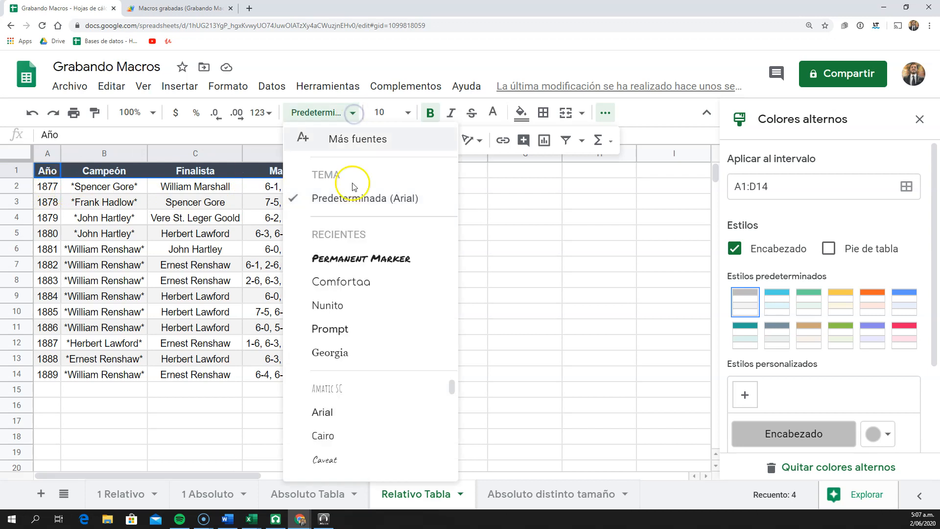
click(341, 281)
click(247, 255)
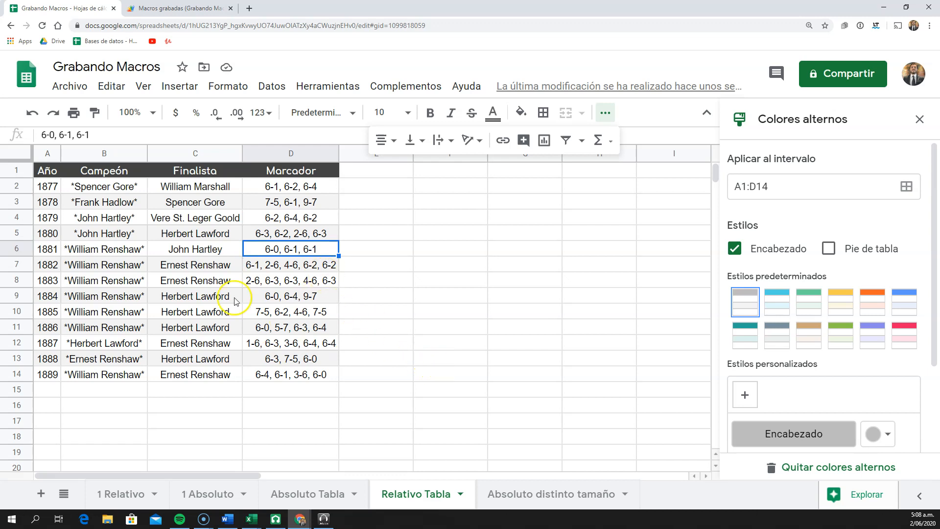
On the Absoluto distinto tamaño sheet, clear the contents of rows 12 to 14 to shorten the table
click(506, 494)
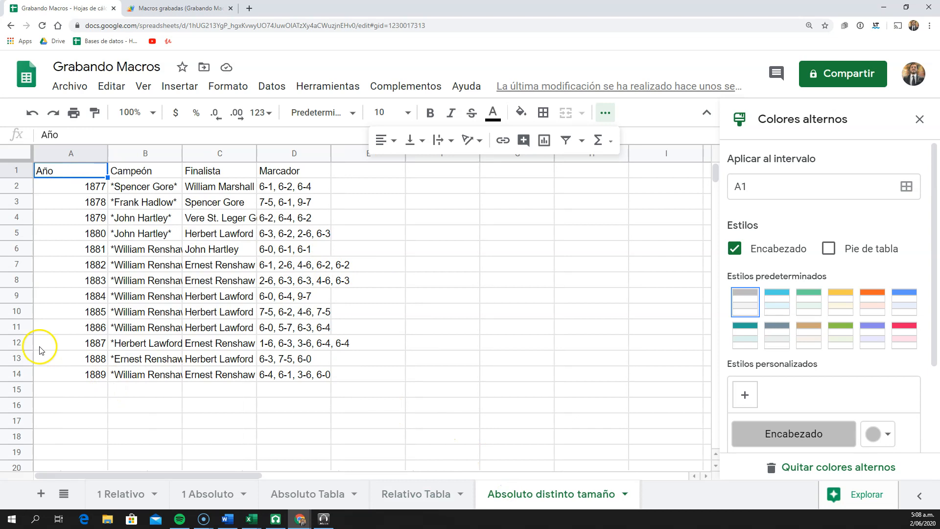
drag(16, 342, 20, 372)
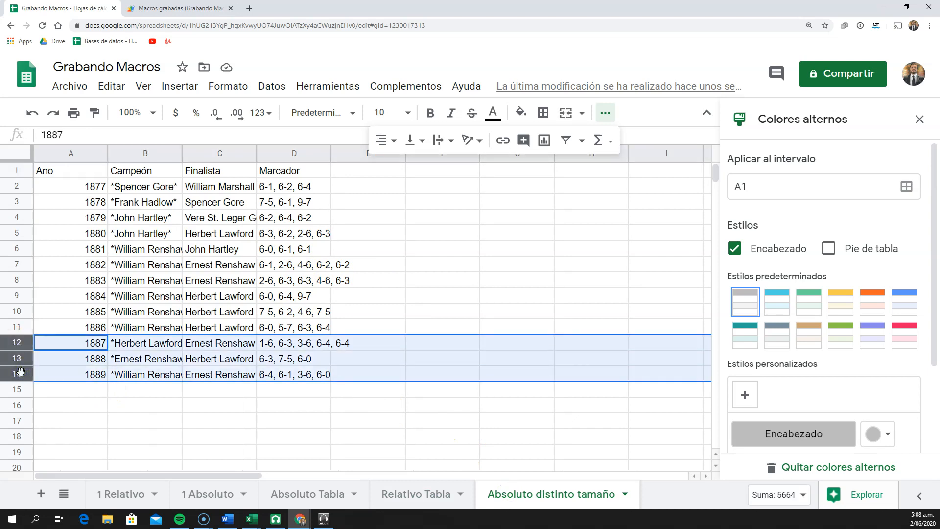
key(Delete)
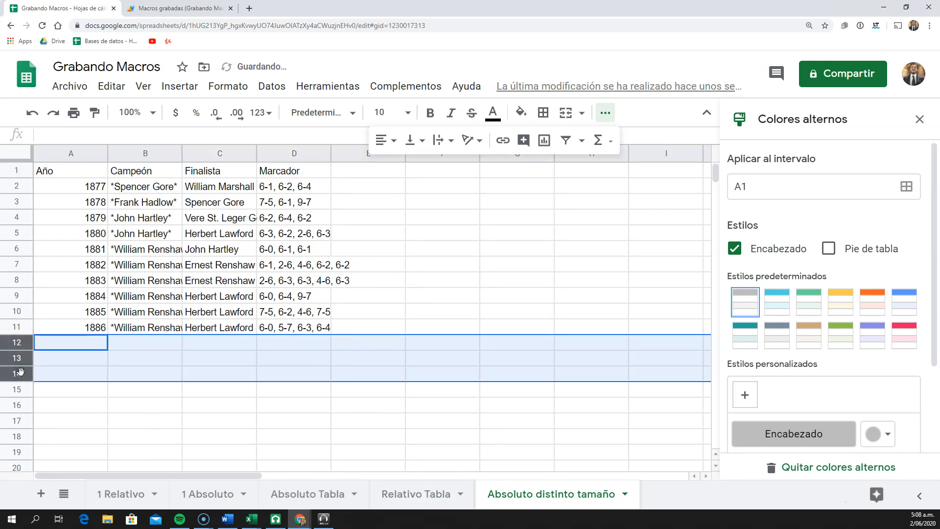
Test the tabla absoluta macro on the shortened table in the Absoluto distinto tamaño sheet and undo its formatting
click(186, 267)
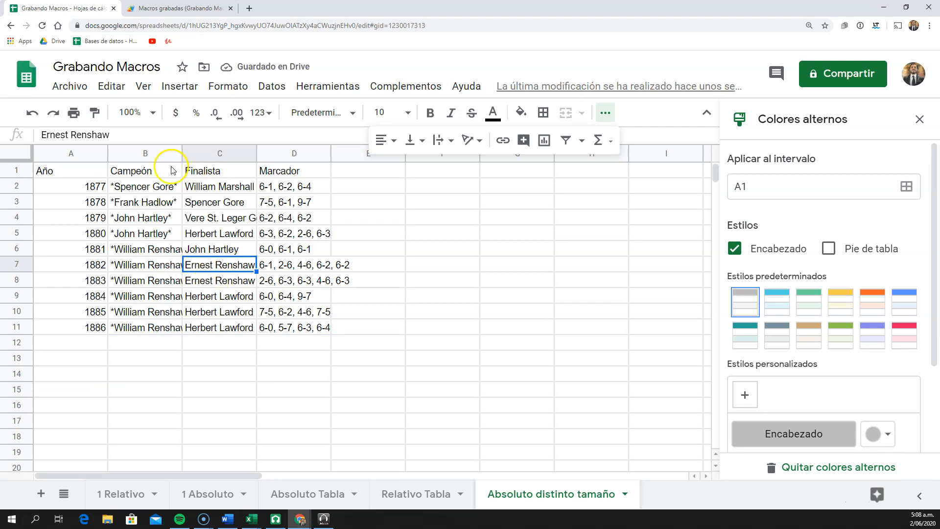
click(201, 233)
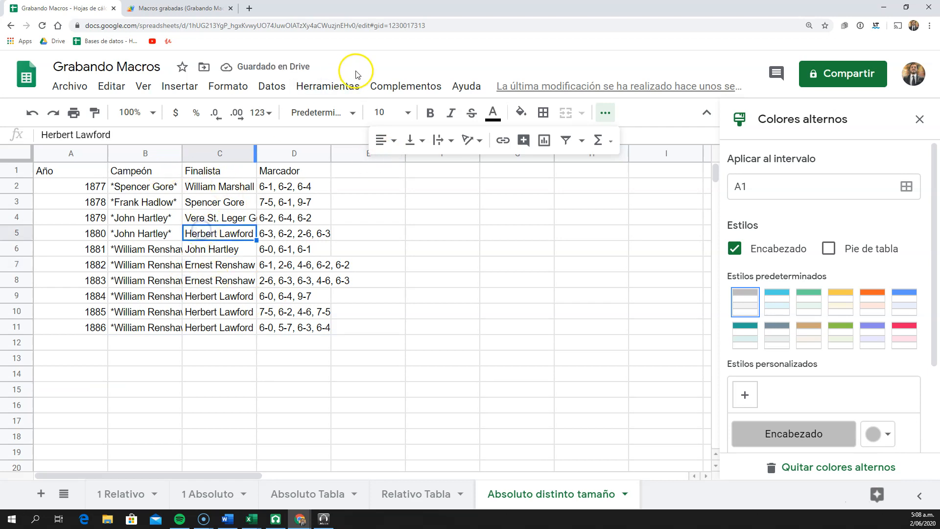
click(338, 86)
mouse_move(362, 174)
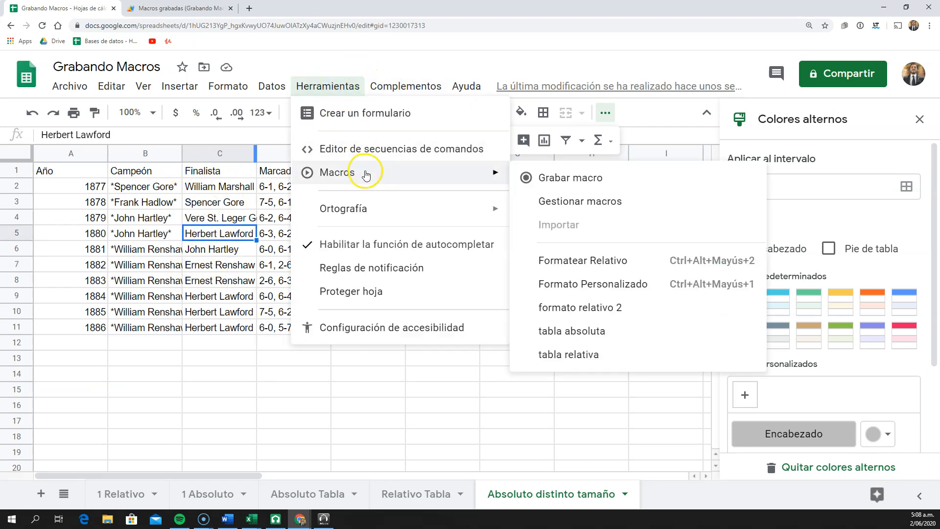
click(600, 332)
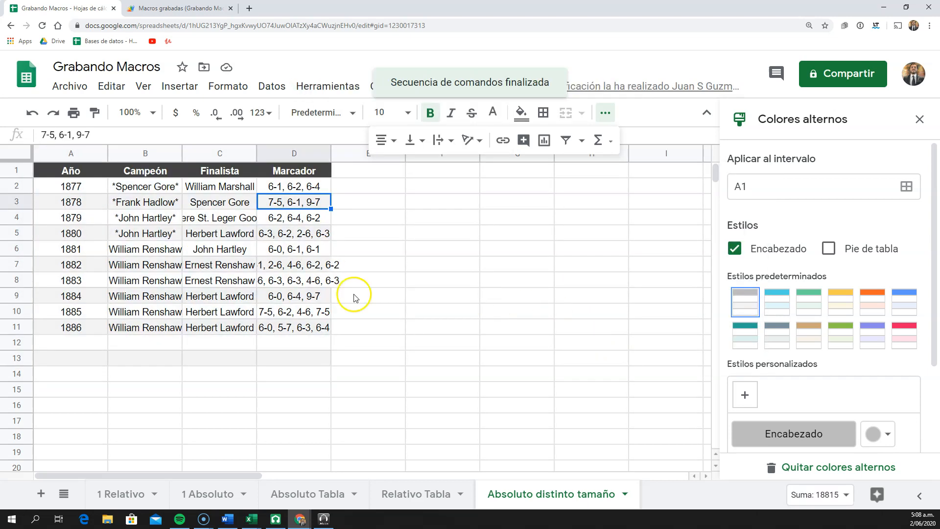
drag(91, 343, 295, 359)
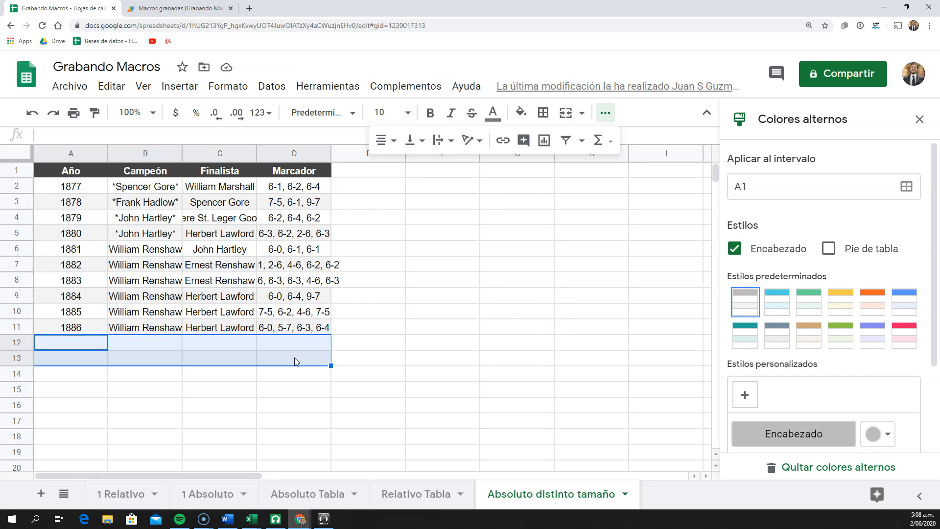
key(ctrl+z)
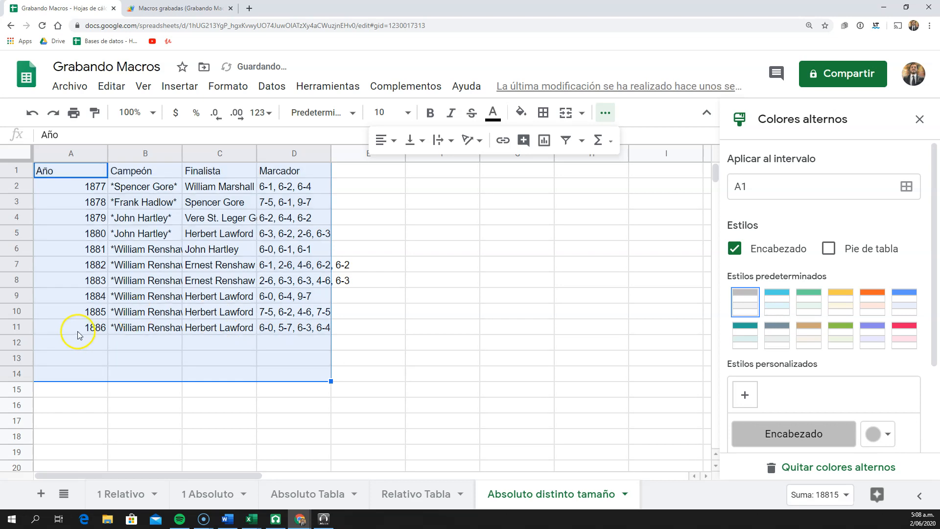
Copy the last table row, A11:D11, down to rows 12 through 20 to lengthen the table
drag(78, 331, 289, 328)
key(ctrl+c)
drag(62, 346, 294, 468)
key(ctrl+v)
Run the tabla absoluta macro on the lengthened table from cell C6 and check which rows receive the banding
click(233, 250)
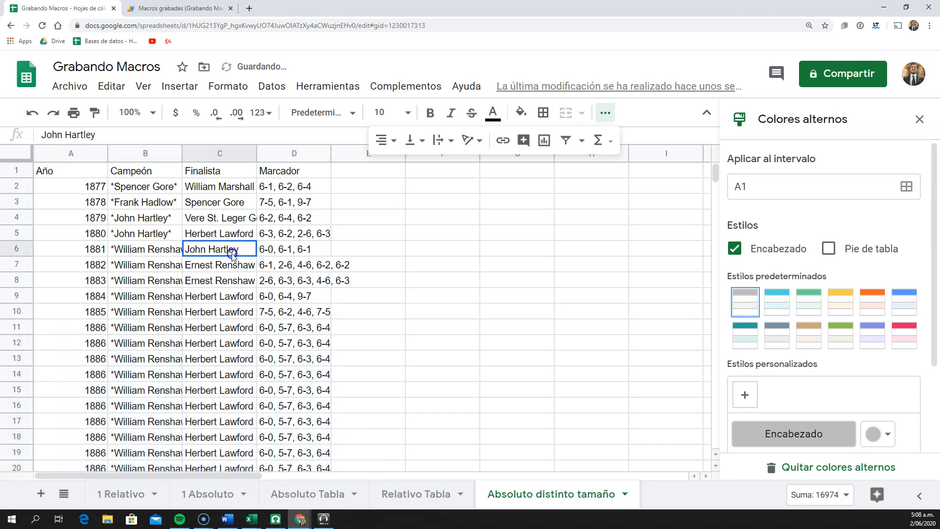
click(343, 89)
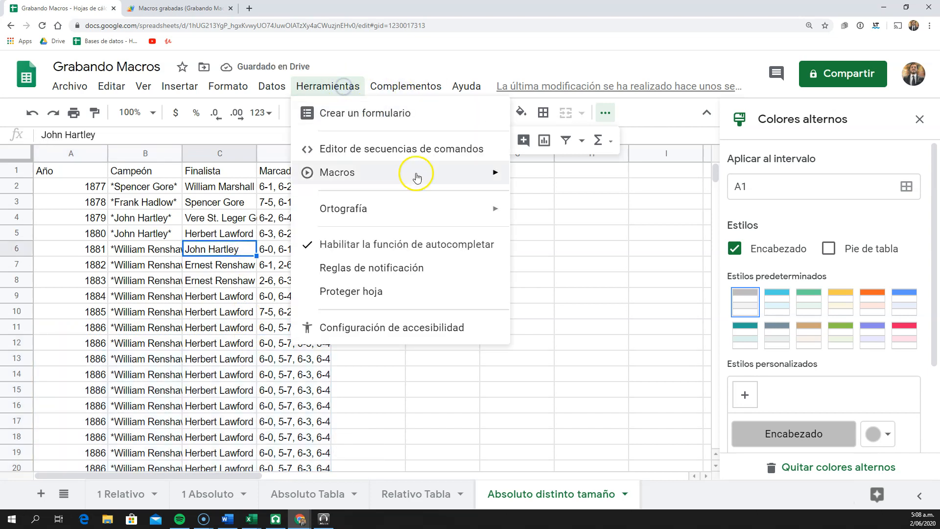
mouse_move(384, 177)
click(571, 332)
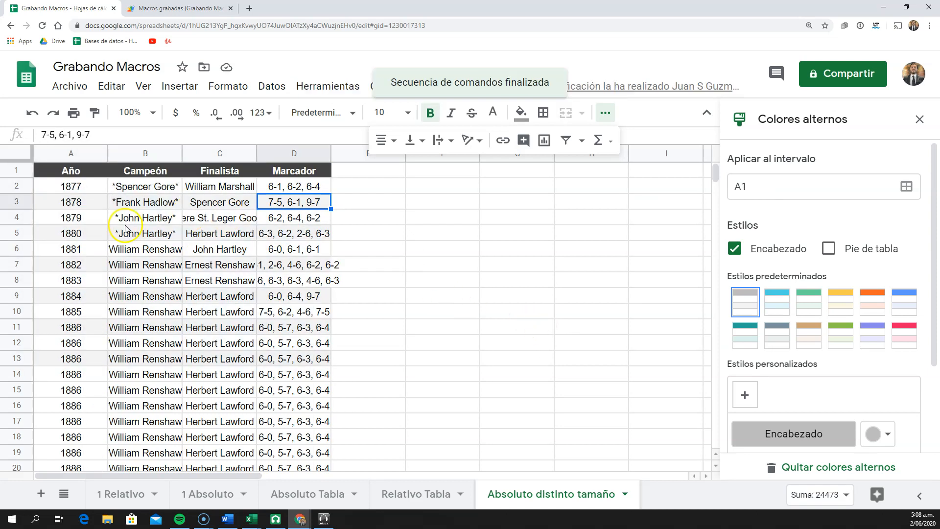
scroll(151, 349, down, 2)
scroll(161, 349, up, 1)
drag(80, 311, 283, 318)
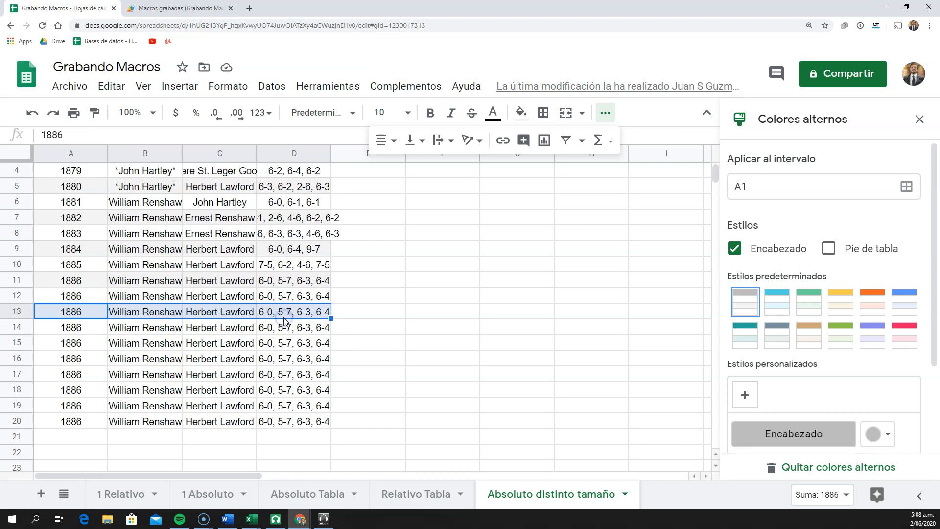
scroll(284, 319, up, 1)
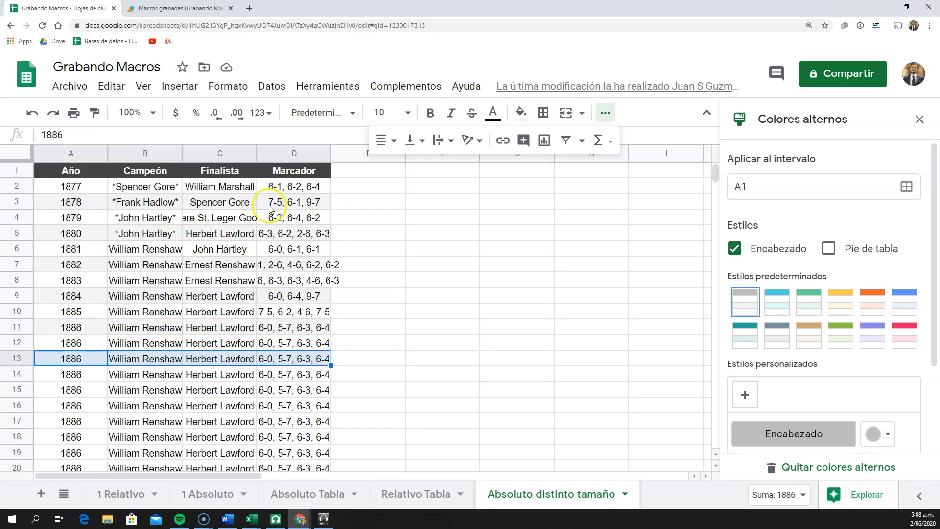
Switch to the recorded macros script project, reload it, and examine the fixed getRange references in the tablaabsoluta function
click(178, 7)
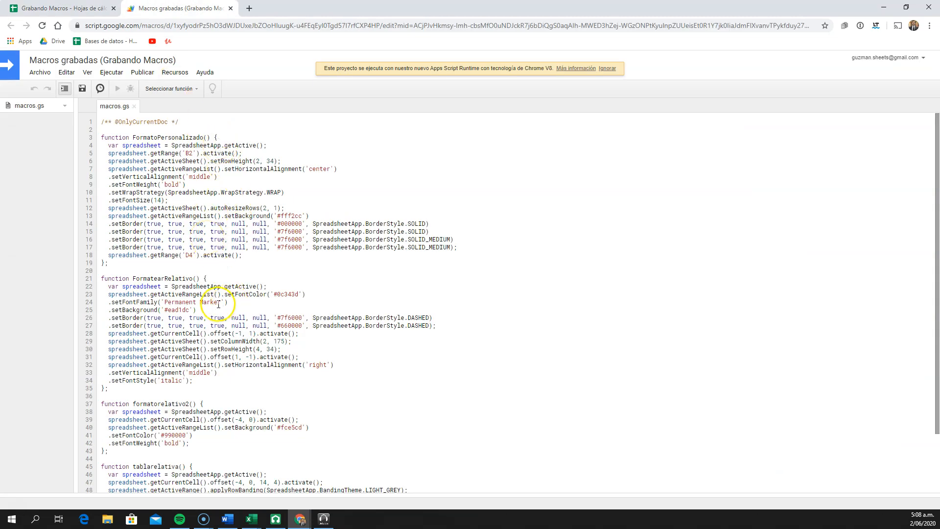
click(42, 27)
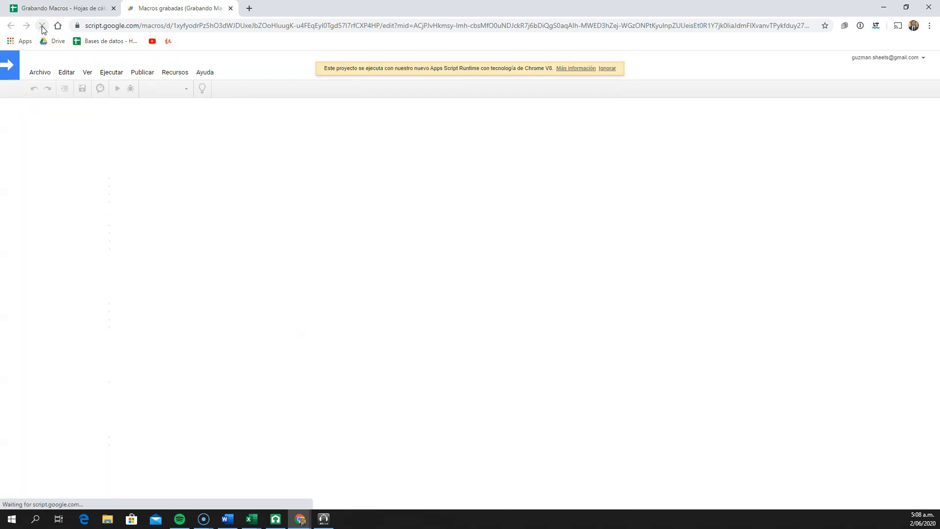
scroll(227, 229, down, 1)
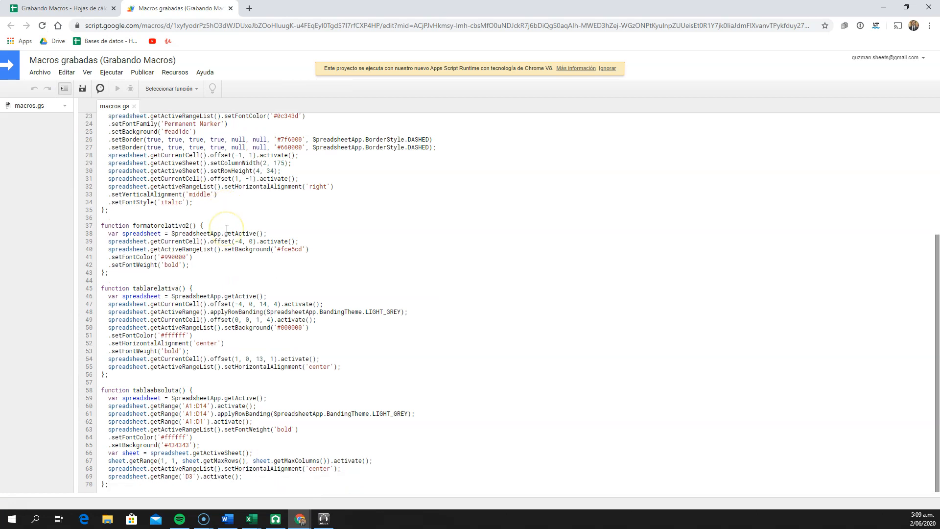
click(168, 405)
drag(193, 408, 208, 405)
key(ctrl+plus)
key(ctrl+plus)
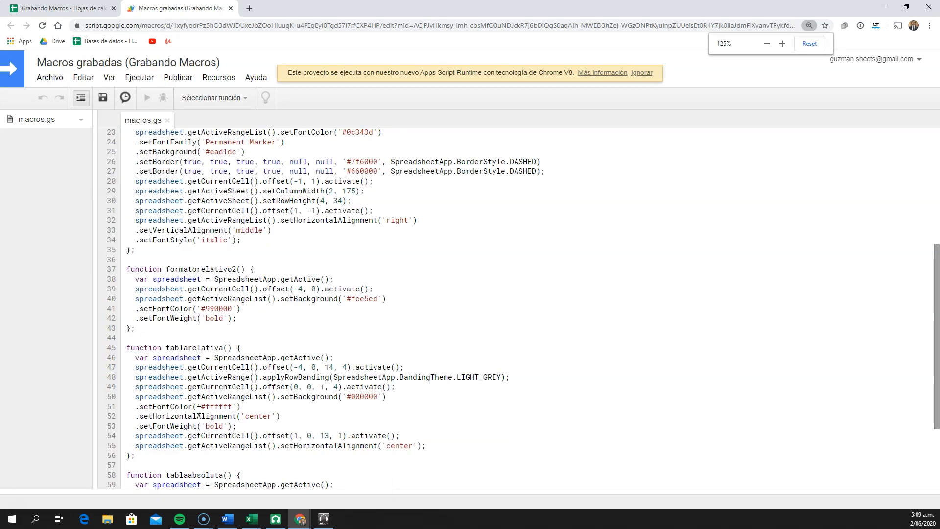
scroll(198, 410, down, 2)
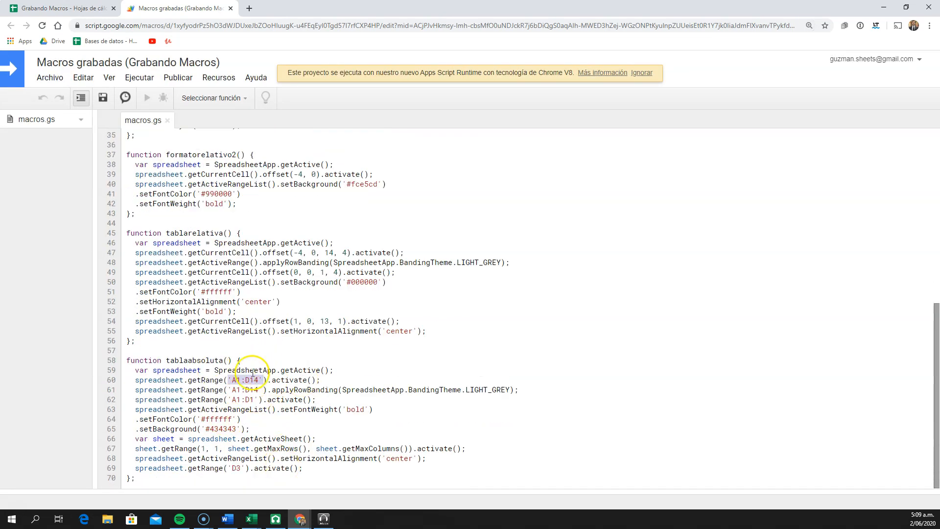
click(192, 380)
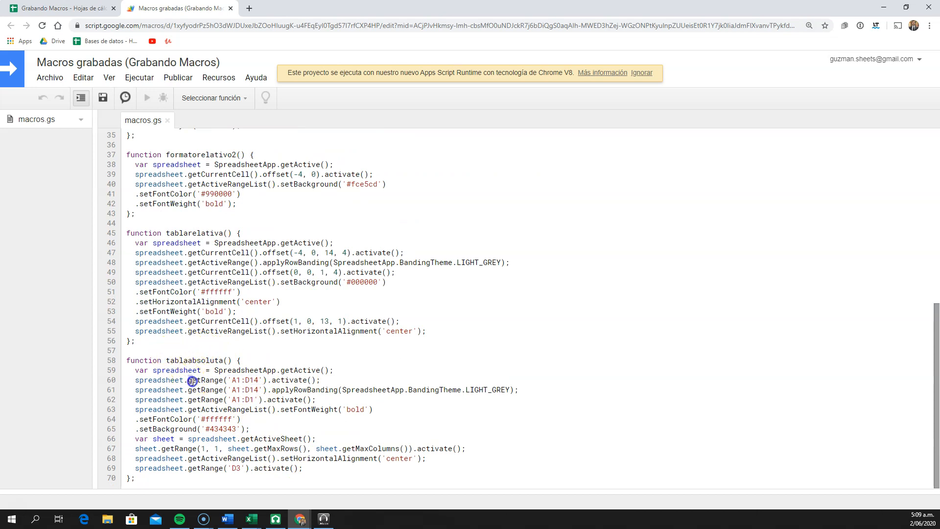
click(227, 382)
Examine the getCurrentCell().offset arguments in the tablarelativa and formatorelativo2 functions
drag(192, 252, 246, 254)
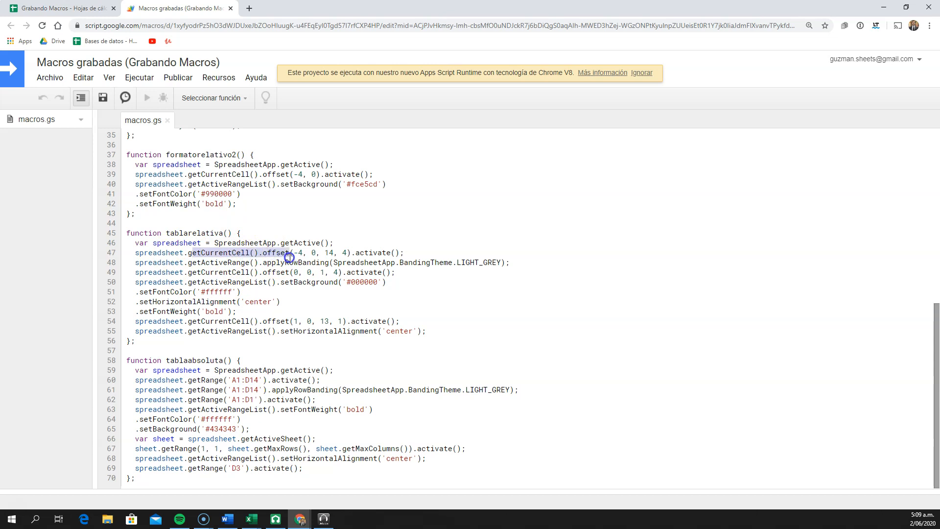
click(190, 255)
drag(190, 255, 295, 254)
click(295, 254)
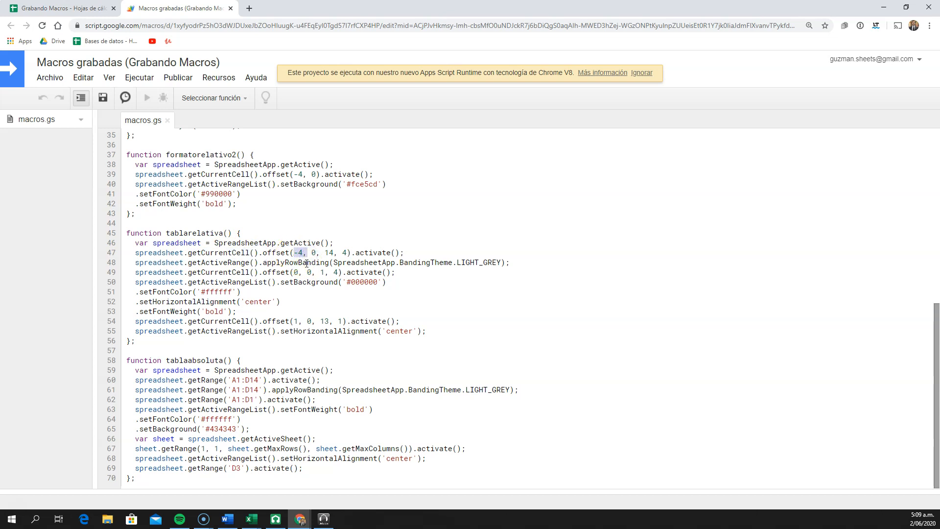
click(311, 253)
click(328, 253)
click(311, 174)
Examine the active range, current cell and offset calls in the FormatearRelativo function
scroll(304, 186, up, 7)
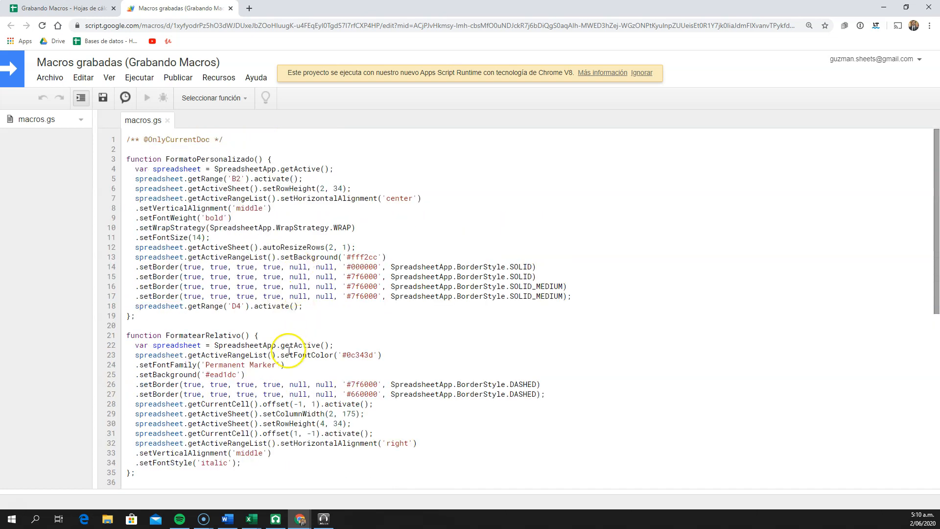
scroll(289, 351, down, 3)
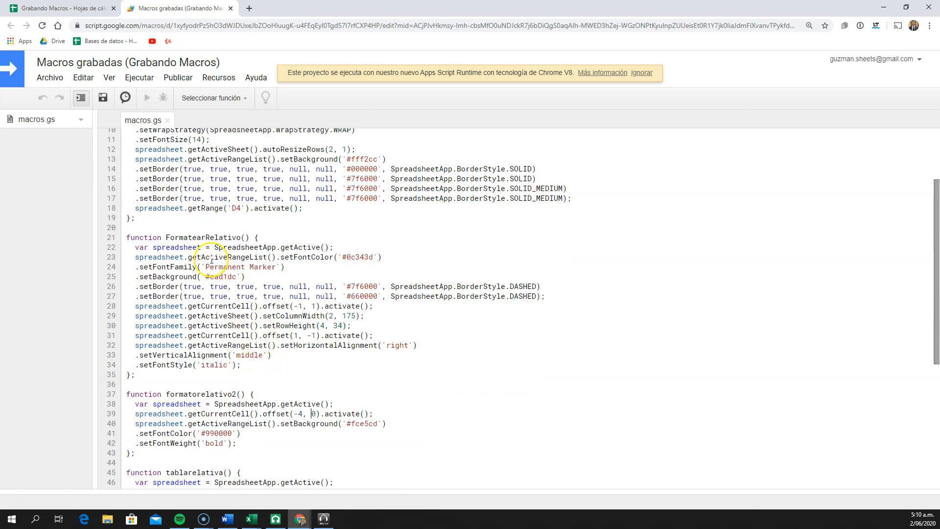
drag(190, 257, 237, 259)
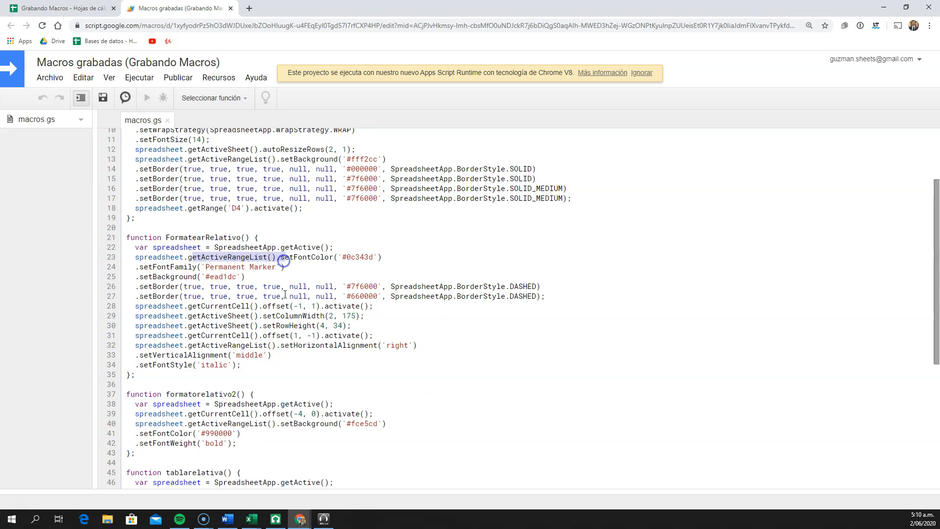
drag(270, 306, 290, 308)
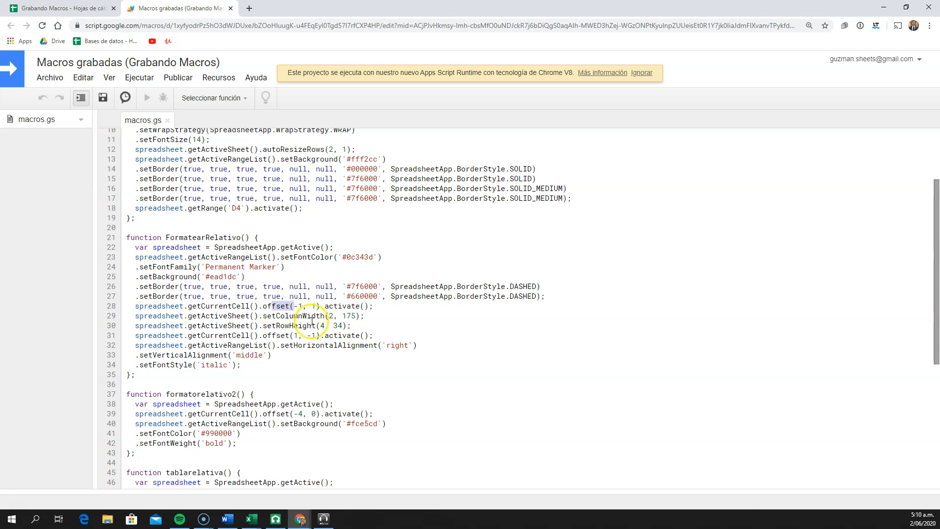
click(301, 306)
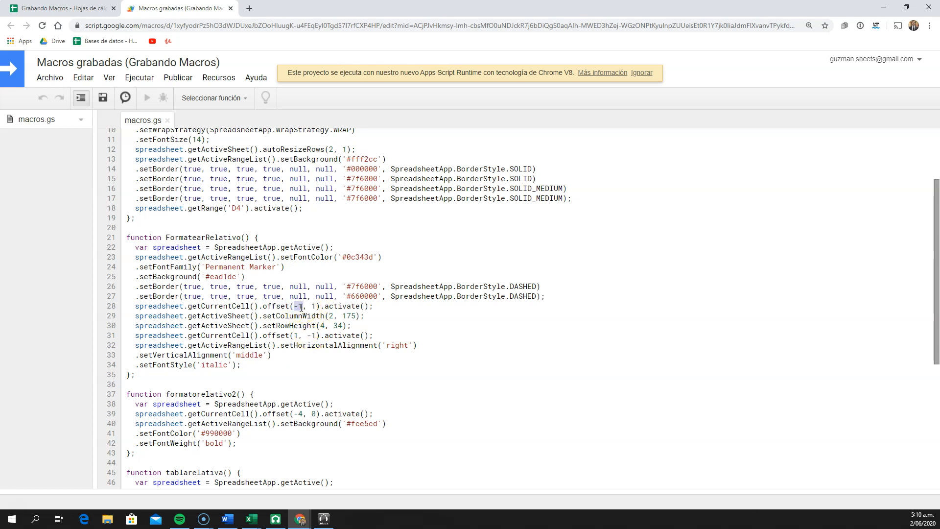
scroll(316, 321, down, 1)
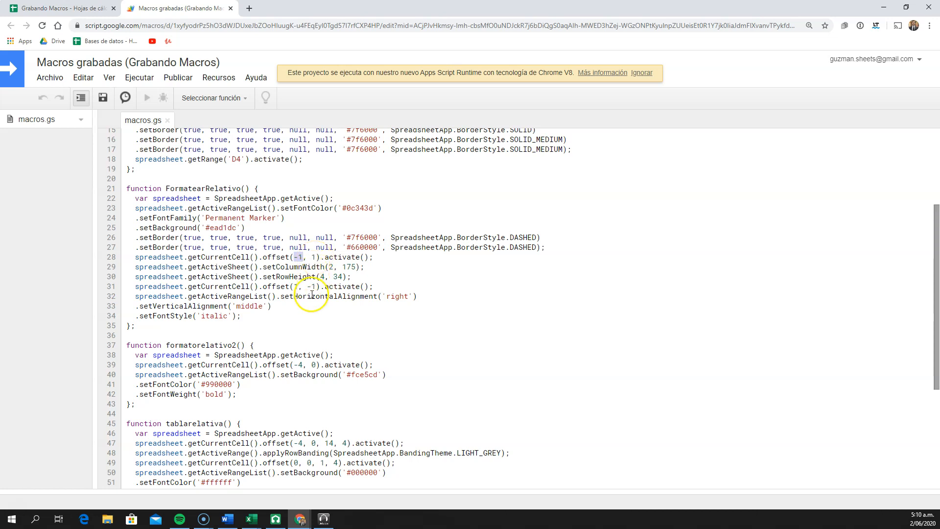
drag(259, 286, 188, 285)
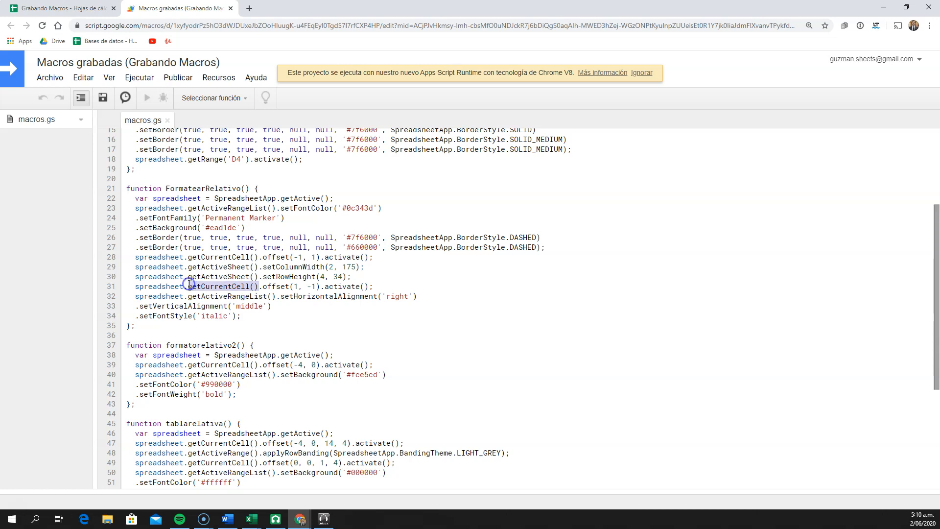
scroll(217, 324, down, 4)
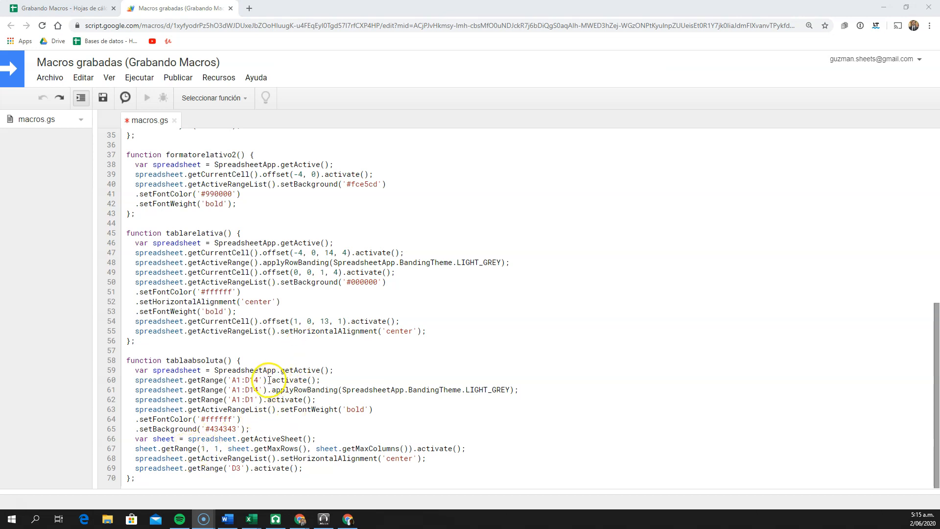
Return to the Absoluto distinto tamaño sheet and compare the macro's fixed range through row 14 with the table's full extent
click(63, 8)
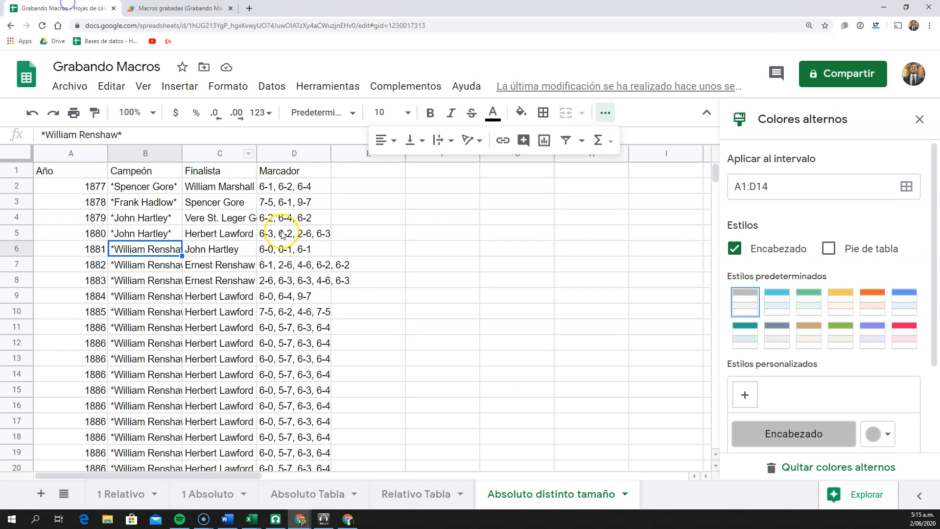
click(241, 299)
drag(100, 186, 291, 370)
scroll(230, 371, down, 3)
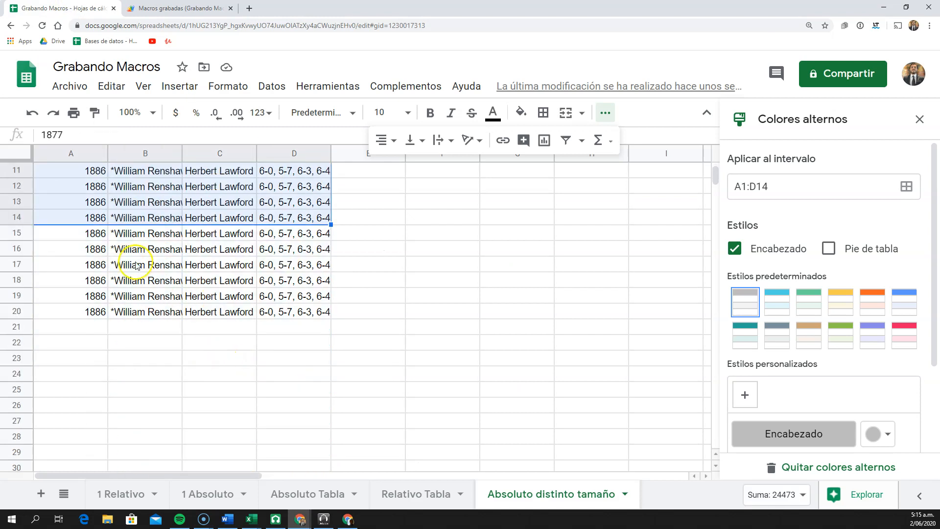
In the script's tablaabsoluta function, delete the statement that activates the range A1:D14
click(181, 9)
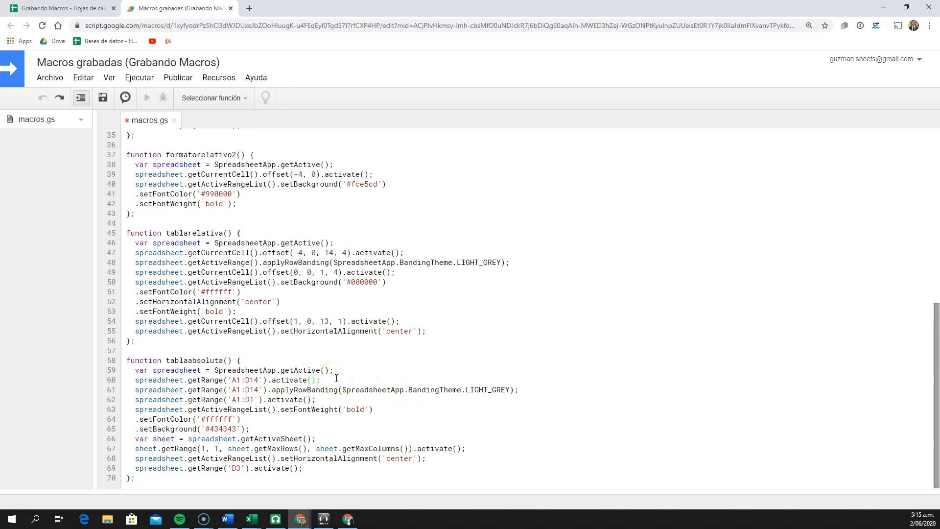
click(139, 380)
click(275, 380)
drag(325, 380, 131, 375)
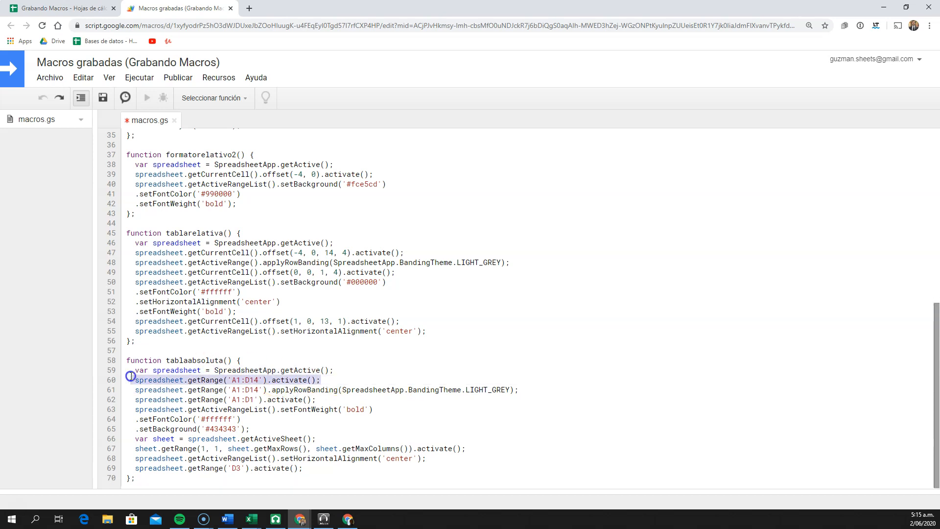
key(BackSpace)
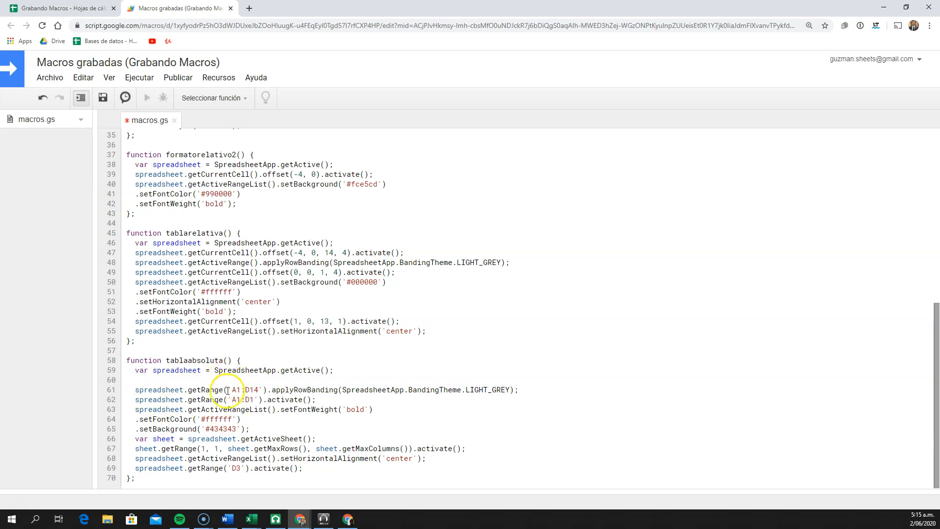
In tablaabsoluta, replace getRange('A1:D14') in the row banding statement with getDataRange(), remove the blank line above it, and save the script
drag(262, 389, 208, 390)
click(263, 390)
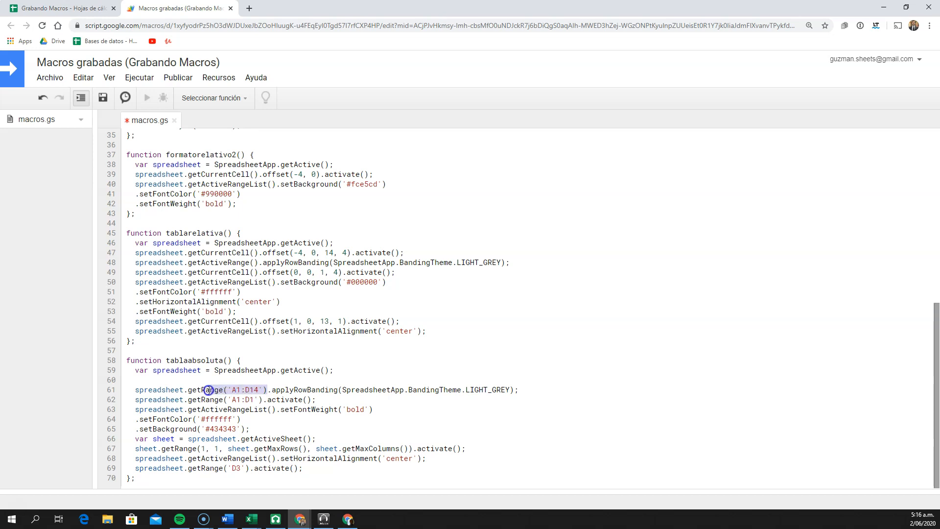
key(BackSpace)
key(BackSpace)
key(BackSpace)
key(BackSpace)
key(BackSpace)
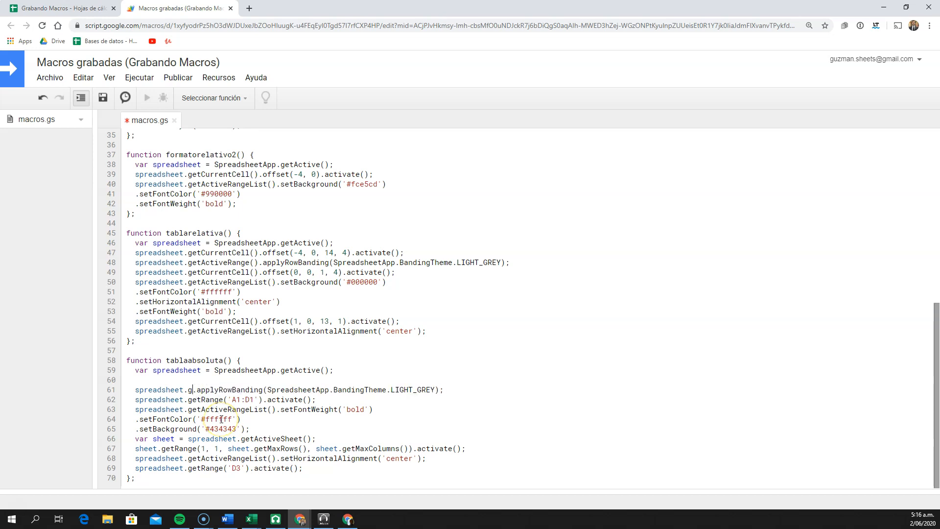
text(.)
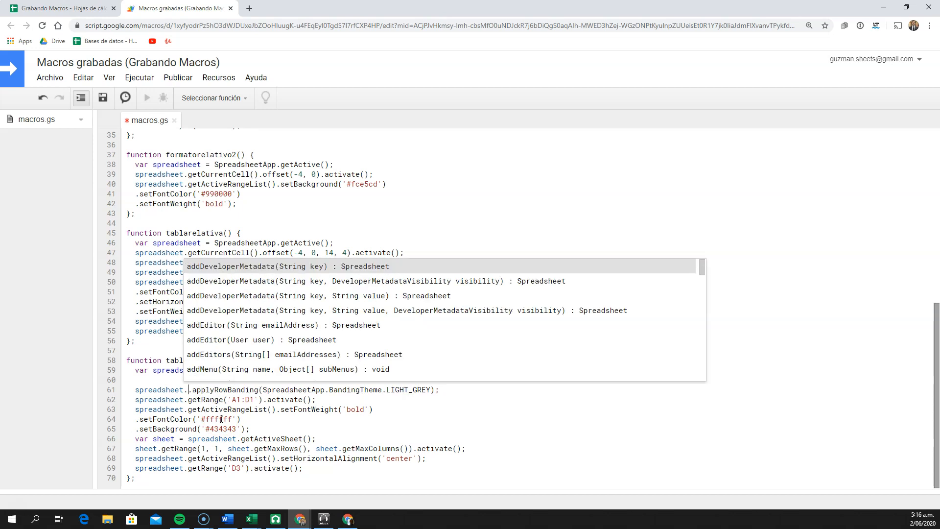
text(get)
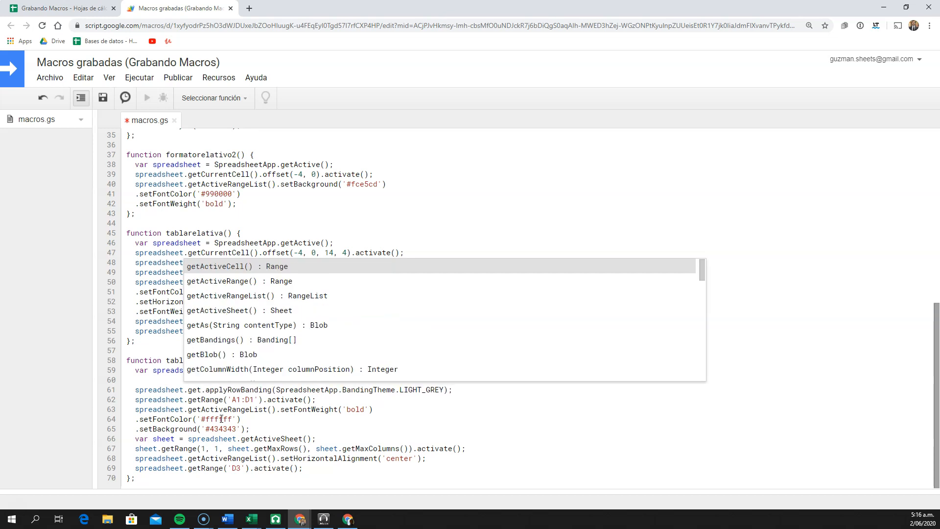
text(da)
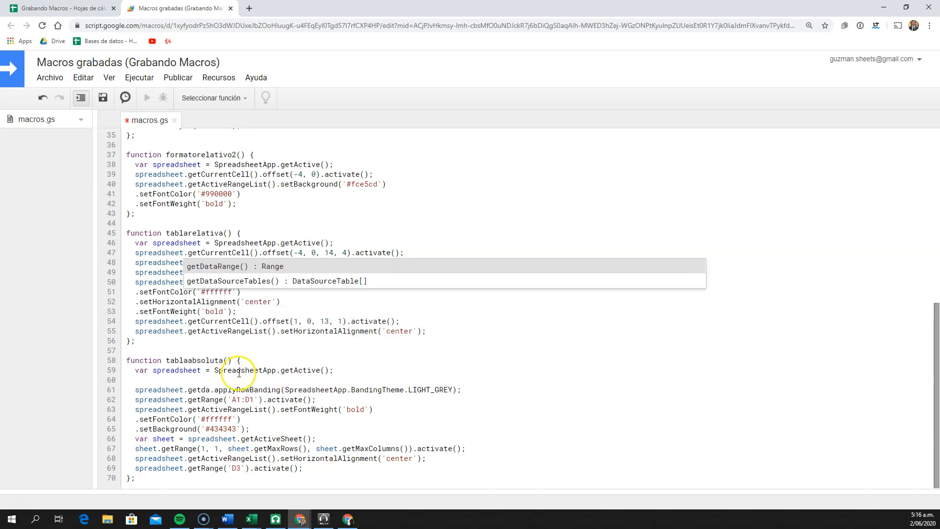
click(226, 265)
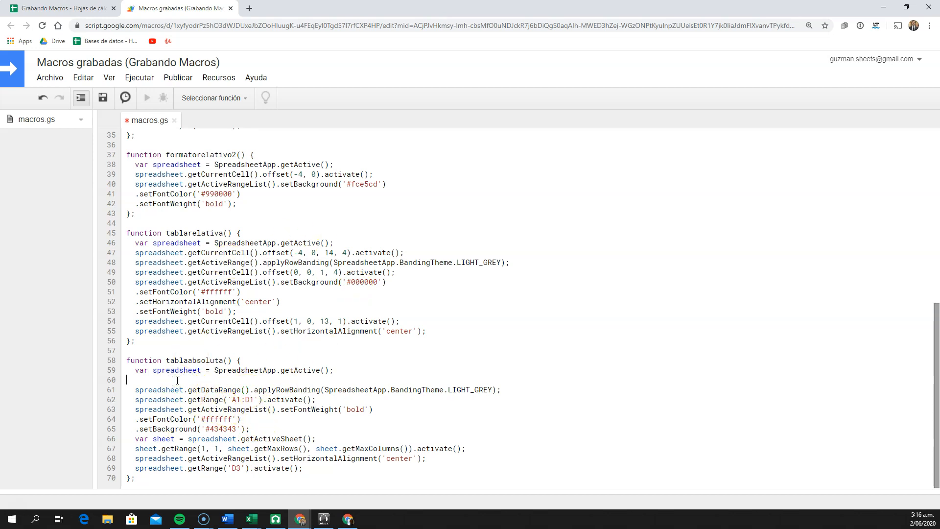
key(BackSpace)
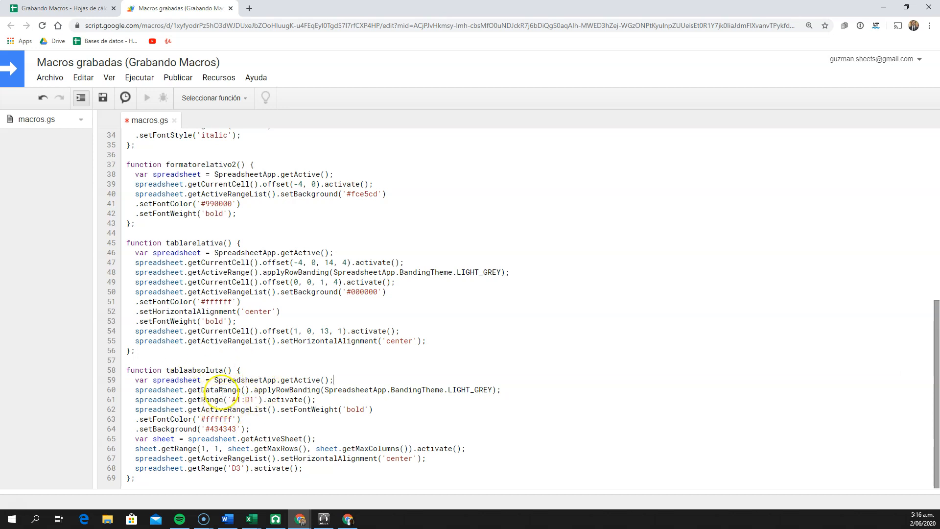
click(103, 99)
Return to the Absoluto distinto tamaño sheet, close the alternating colours settings, and run the tabla absoluta macro
click(73, 8)
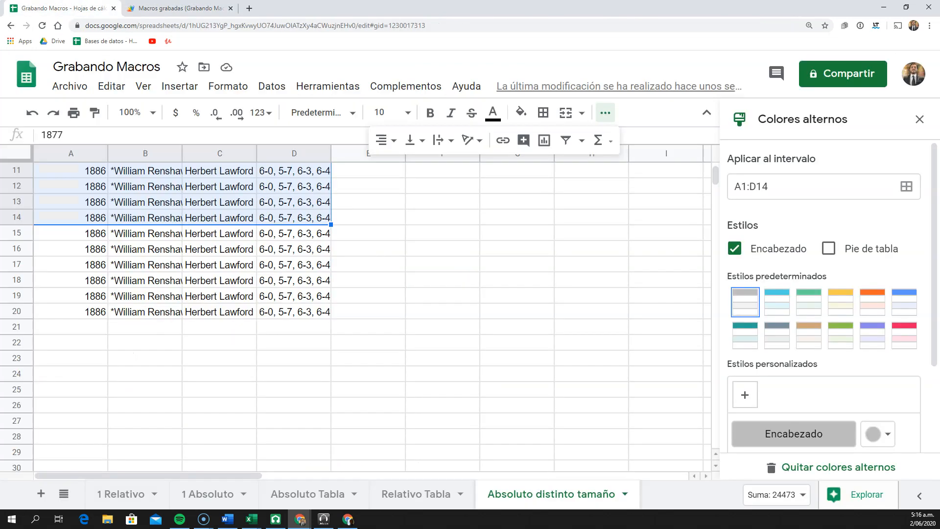
click(231, 218)
scroll(247, 273, up, 3)
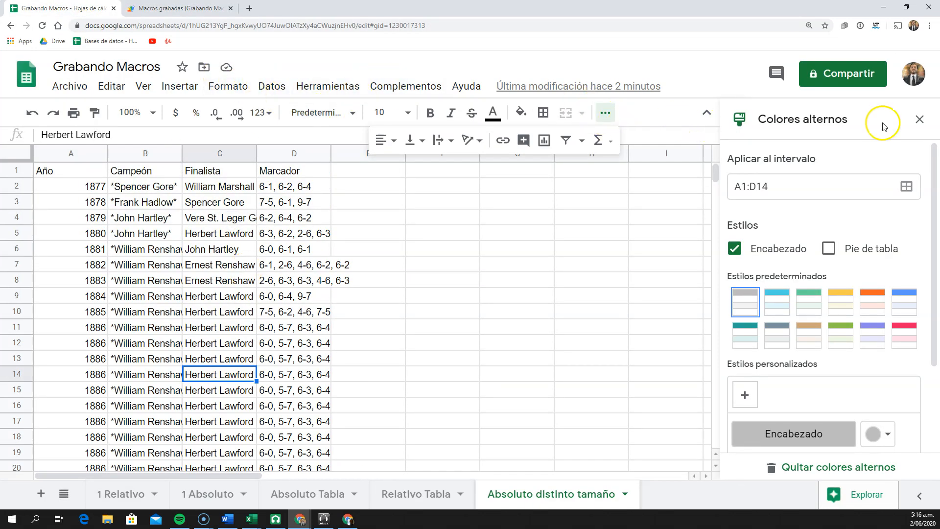
click(918, 120)
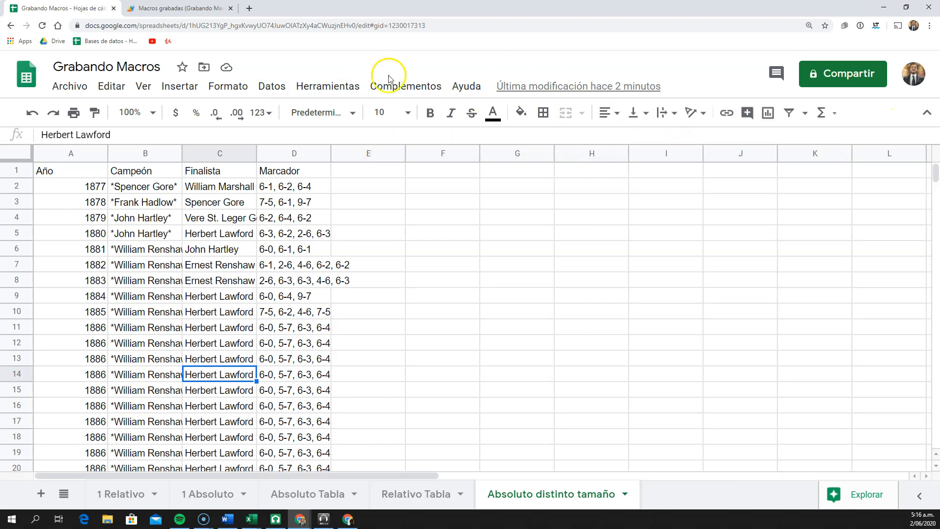
click(342, 88)
mouse_move(374, 172)
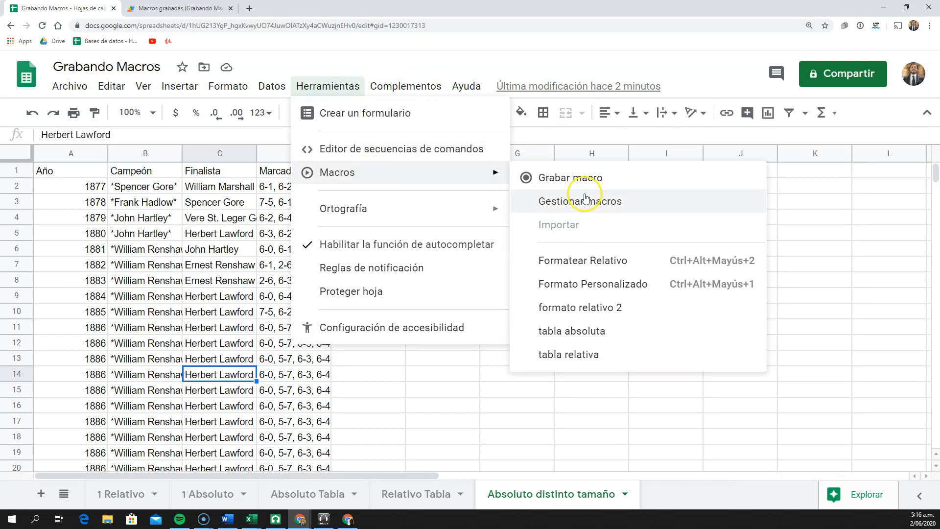
click(600, 342)
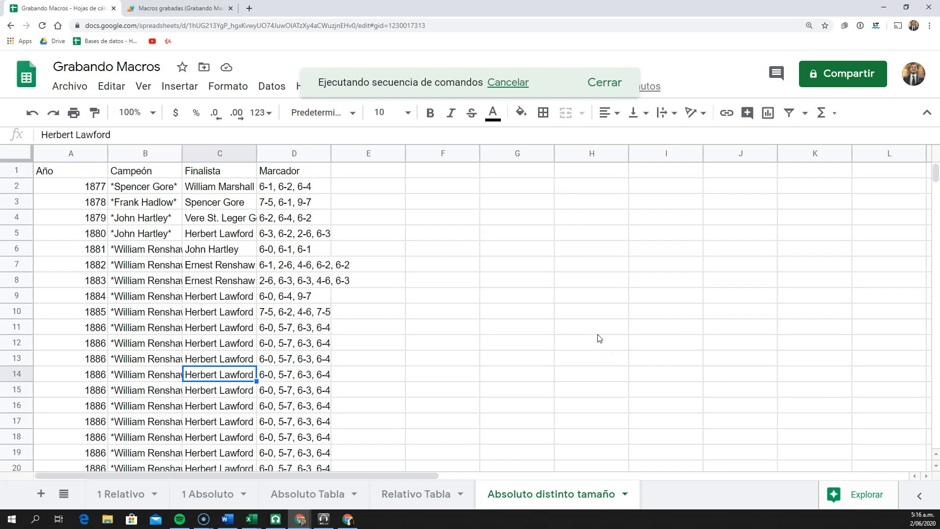
scroll(359, 319, down, 3)
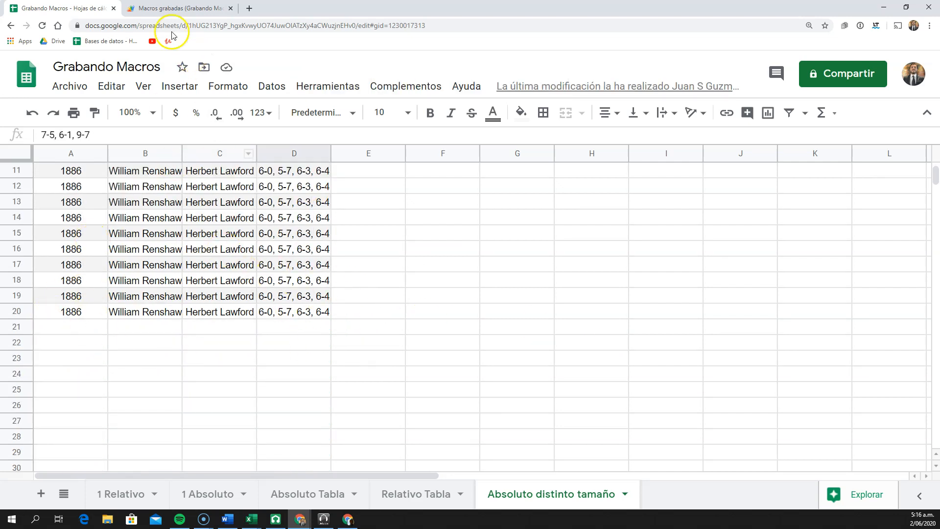
Compare the banded rows on Absoluto distinto tamaño with the tablaabsoluta script and the table on the Absoluto Tabla sheet
click(174, 9)
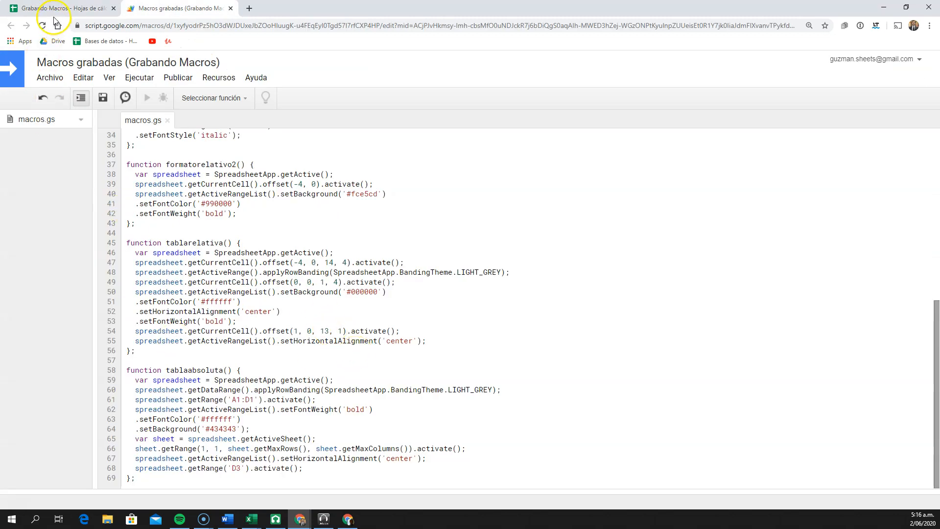
click(55, 10)
scroll(323, 347, up, 3)
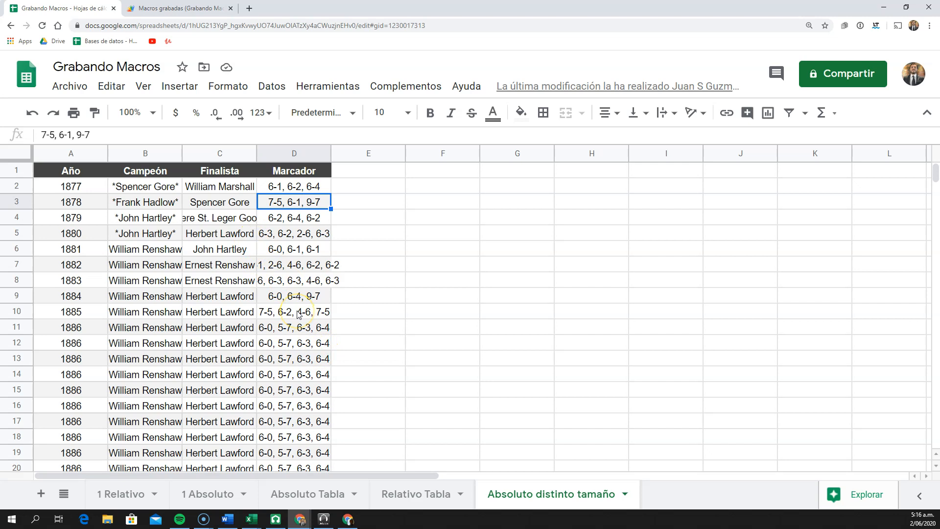
scroll(297, 314, down, 1)
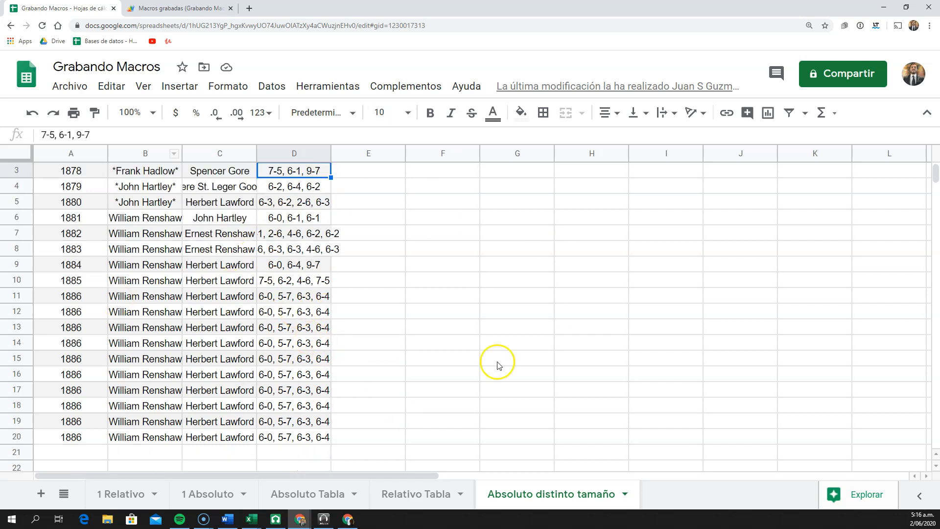
click(317, 501)
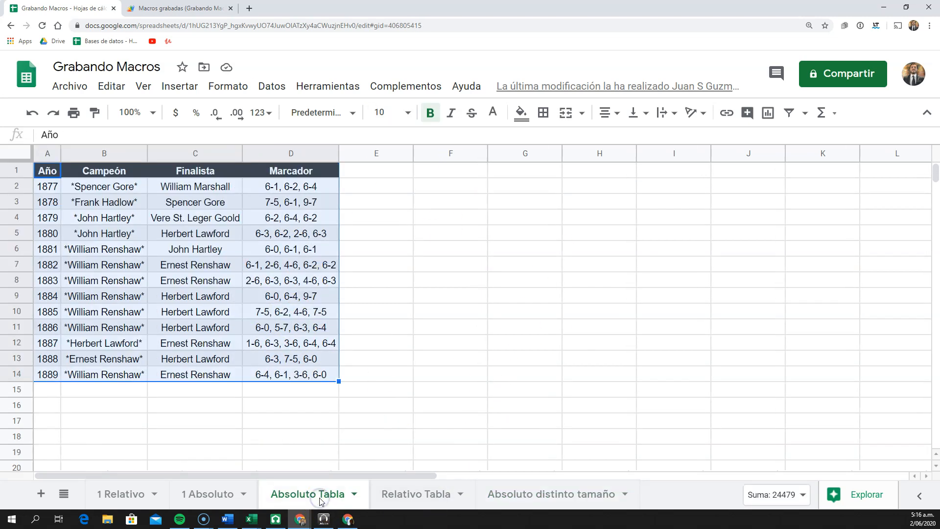
click(263, 296)
click(182, 219)
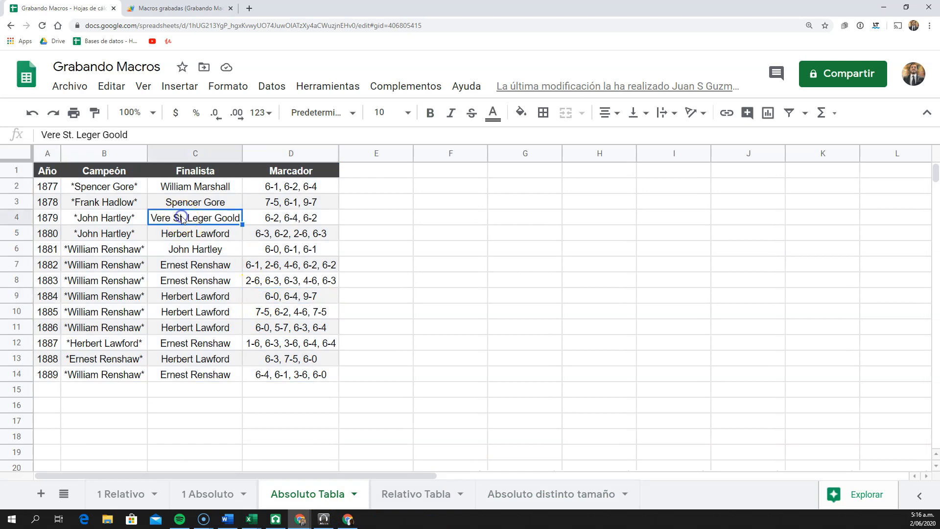
Undo the macro formatting and row edits on Absoluto distinto tamaño, going back until the Relativo Tabla table's formatting is also removed
key(ctrl+z)
key(ctrl+z)
key(ctrl+z)
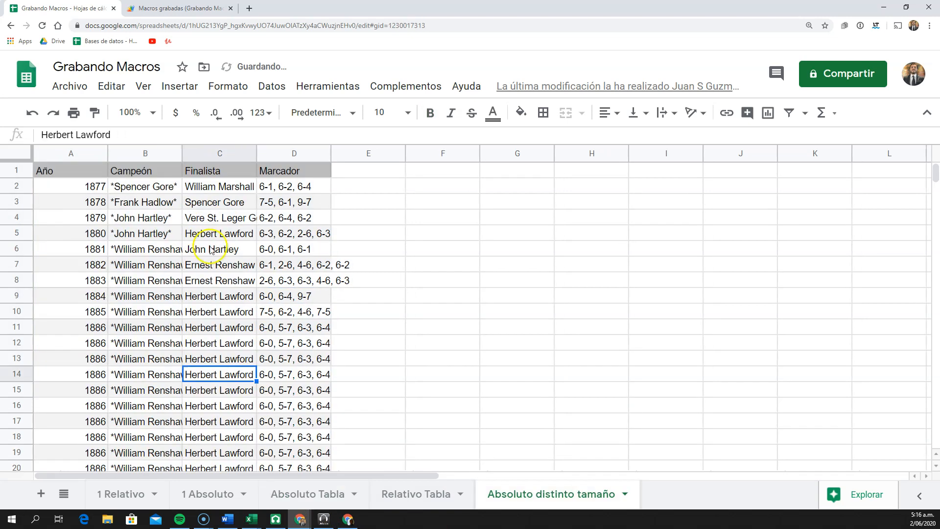
key(ctrl+z)
key(ctrl+z)
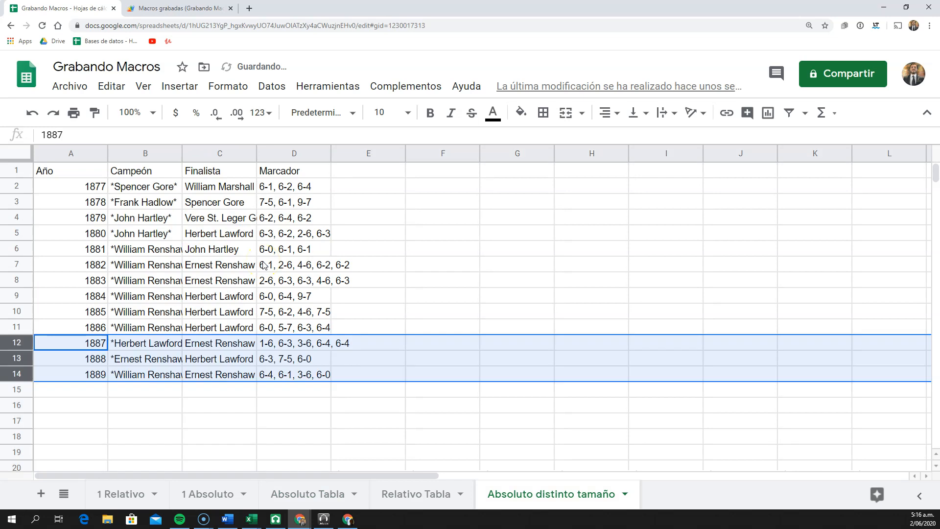
key(ctrl+z)
key(ctrl+z)
key(ctrl+z)
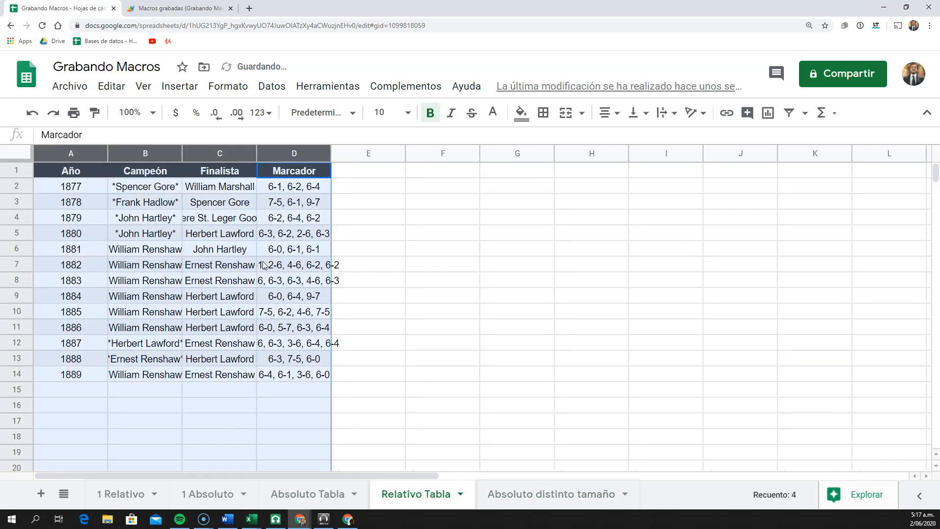
key(ctrl+z)
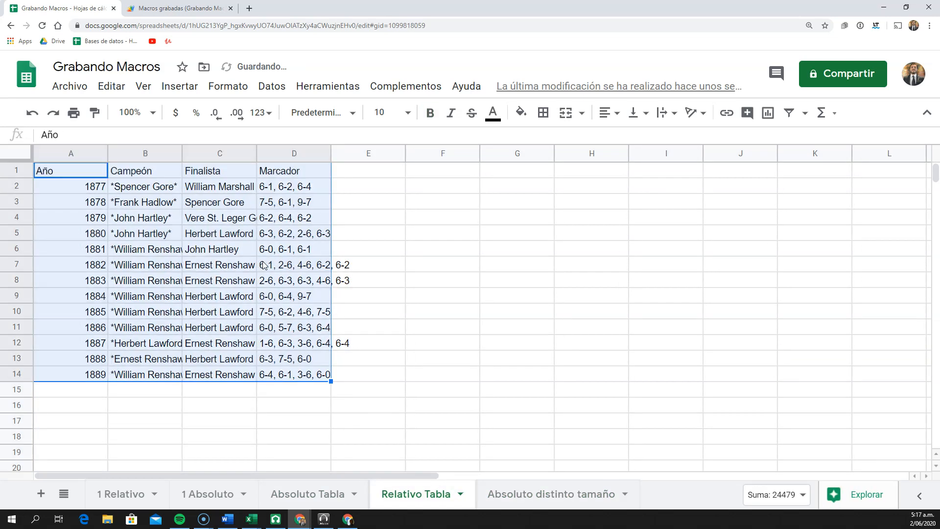
click(201, 216)
click(133, 221)
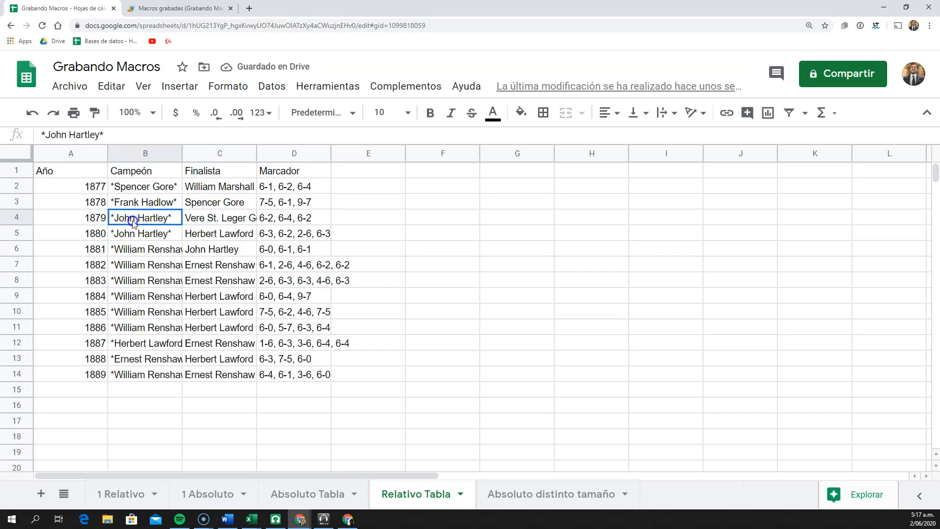
Fit column A of the Relativo Tabla sheet to its contents and start recording a macro with absolute references
double_click(108, 156)
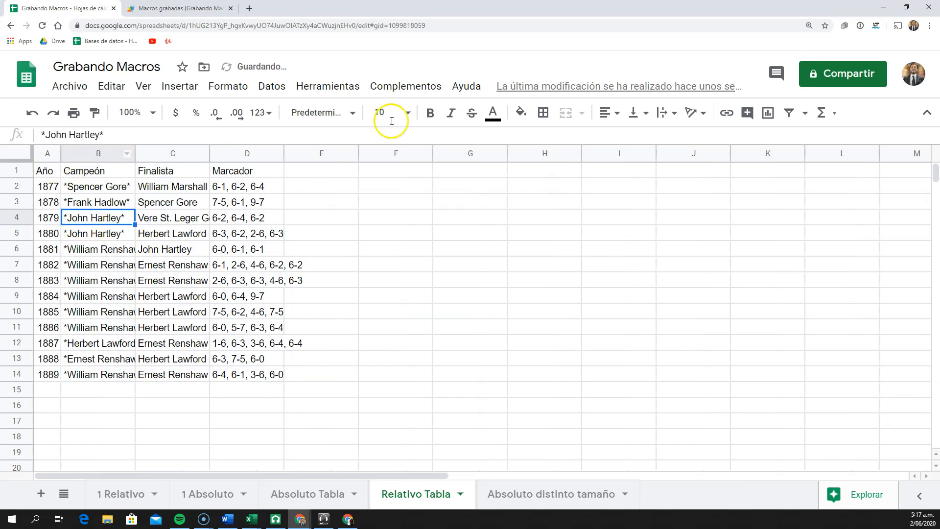
click(332, 88)
mouse_move(370, 172)
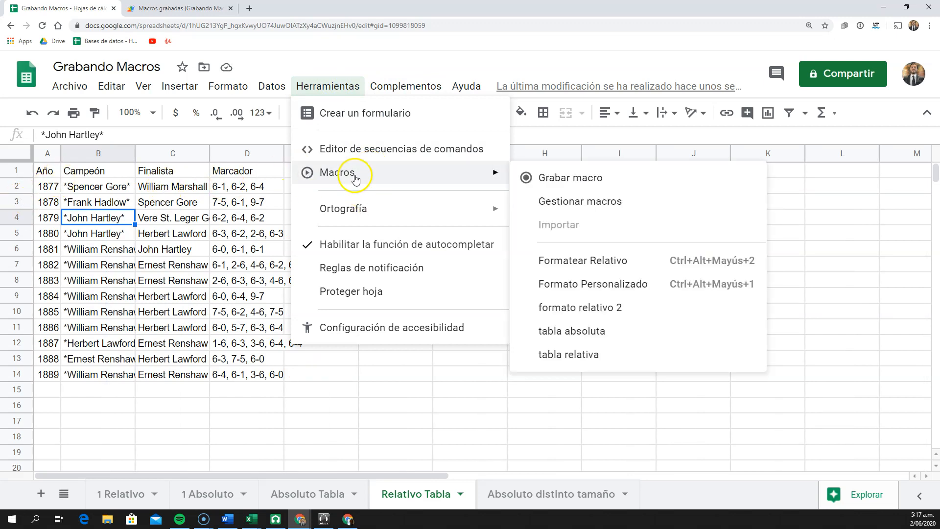
click(565, 177)
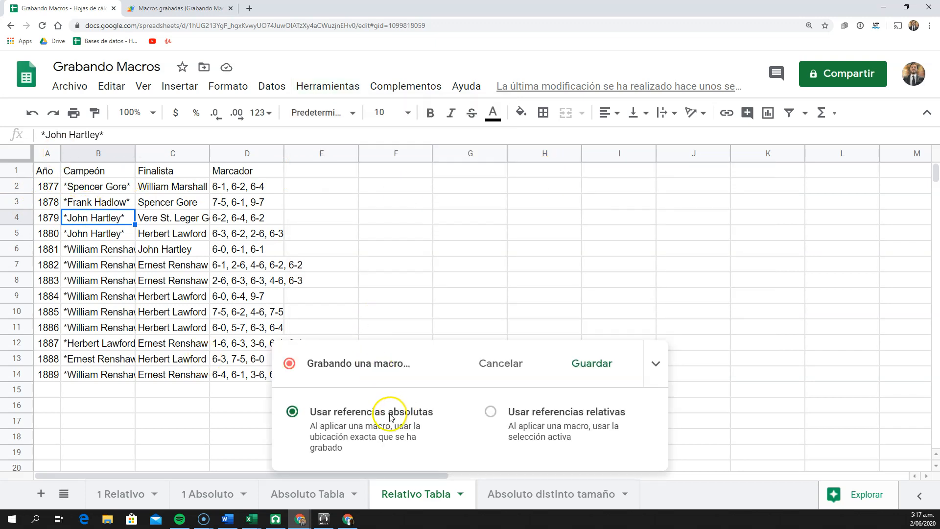
Select the table from A1 to its last filled row and column and set its text colour to dark green
click(49, 171)
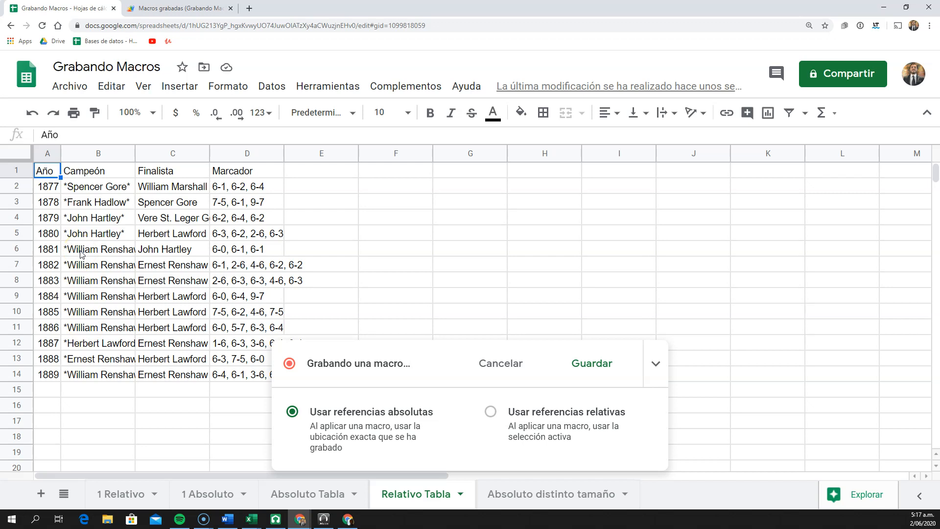
key(ctrl+shift+Down)
key(ctrl+shift+Right)
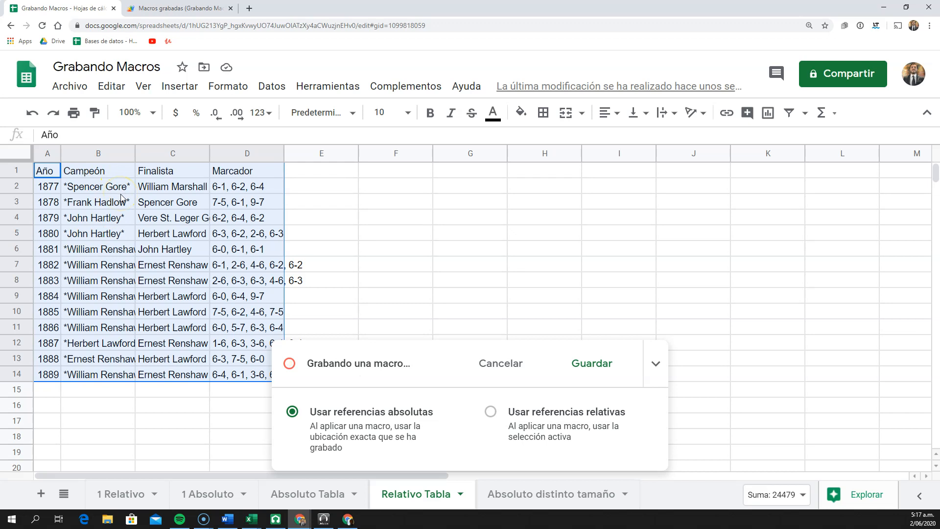
click(492, 113)
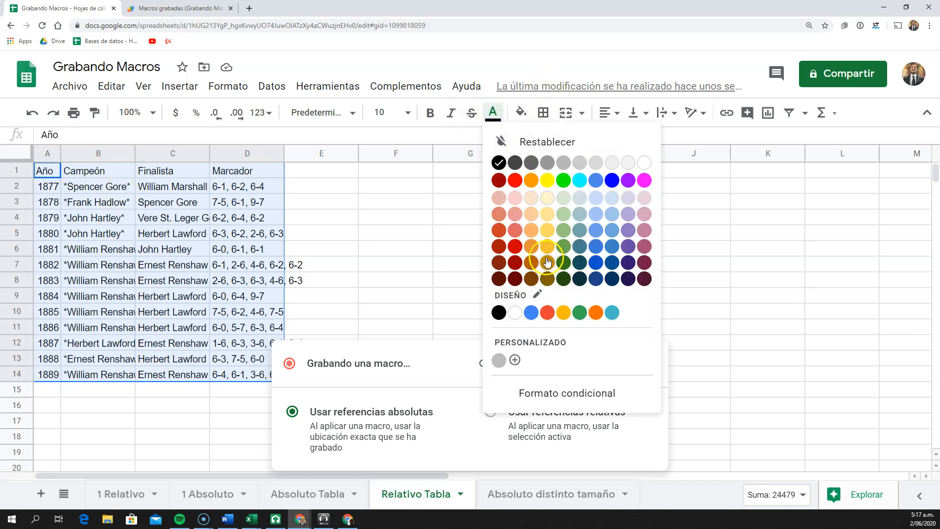
click(564, 198)
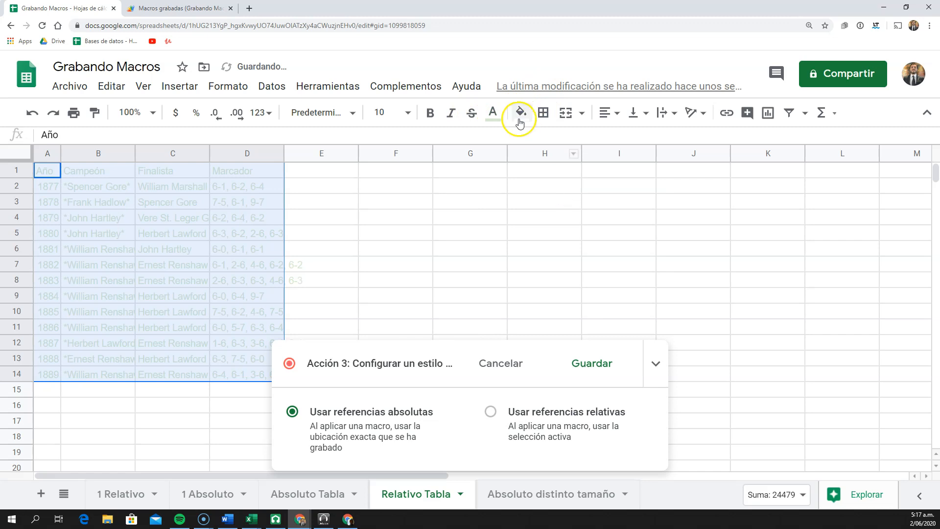
click(492, 113)
click(561, 276)
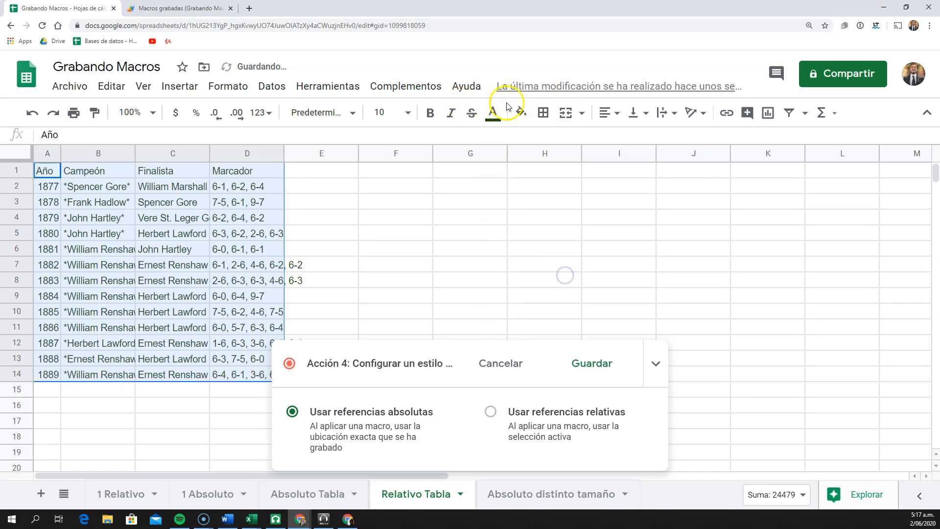
Give the selected table a light cyan background fill
click(521, 113)
click(591, 200)
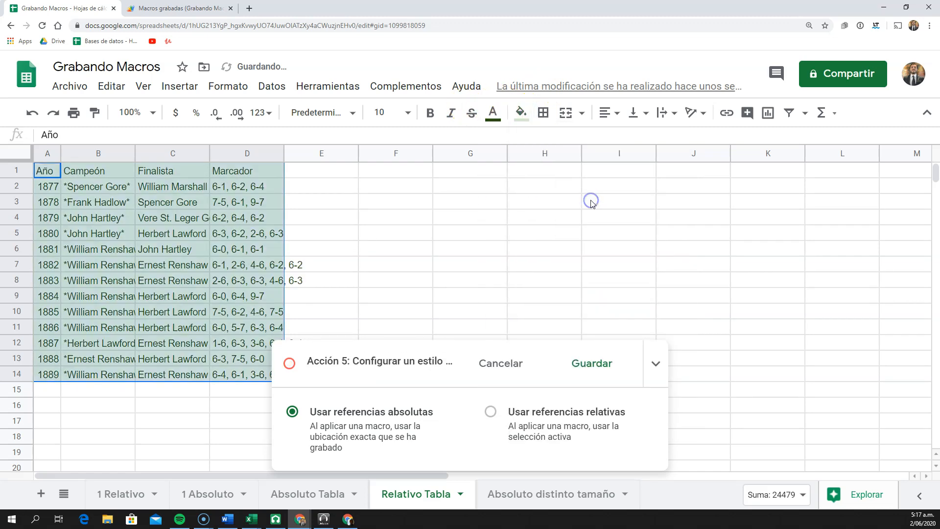
click(521, 113)
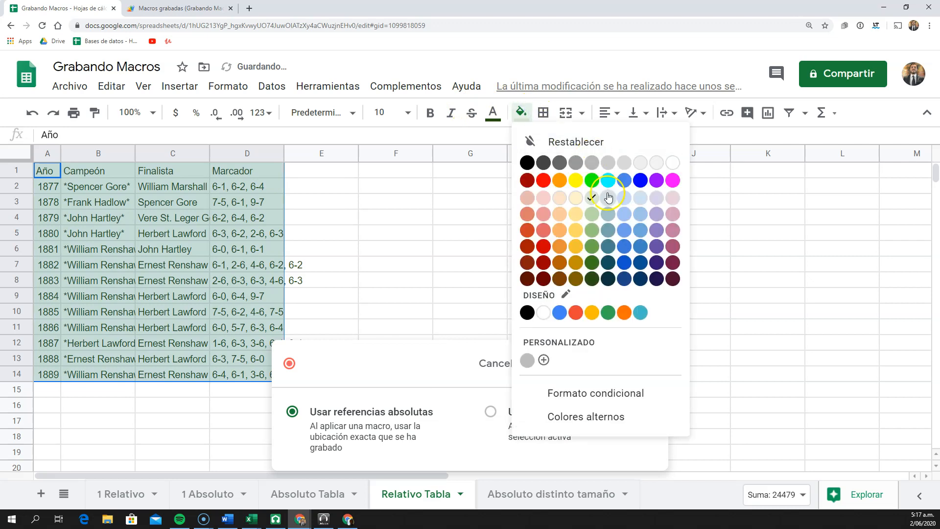
click(574, 143)
key(ctrl+z)
Give the header row A1:D1 a very dark green background fill and near-white text
click(47, 171)
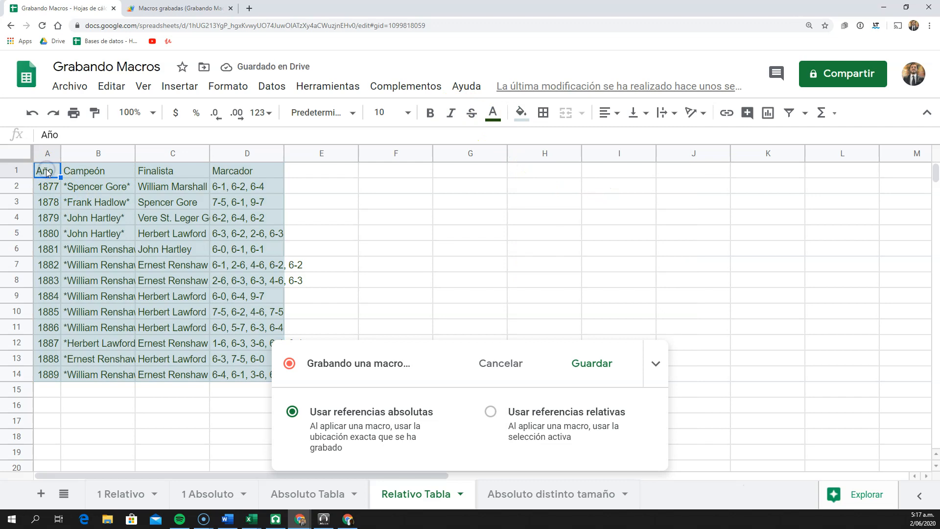
drag(47, 173, 247, 171)
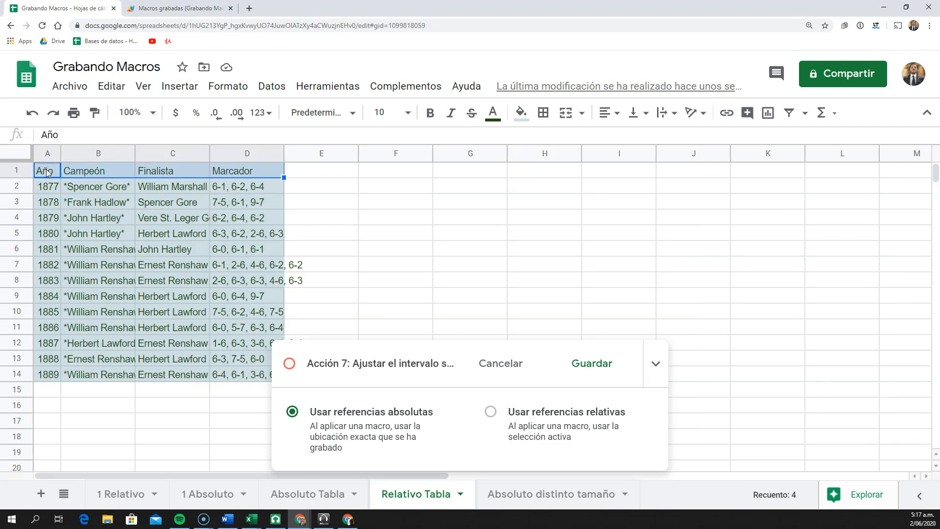
click(521, 112)
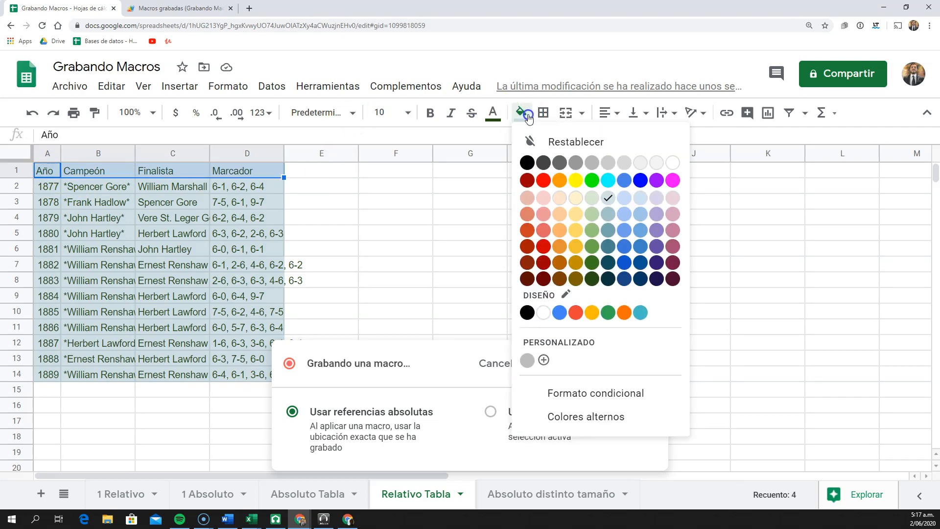
click(591, 278)
click(492, 113)
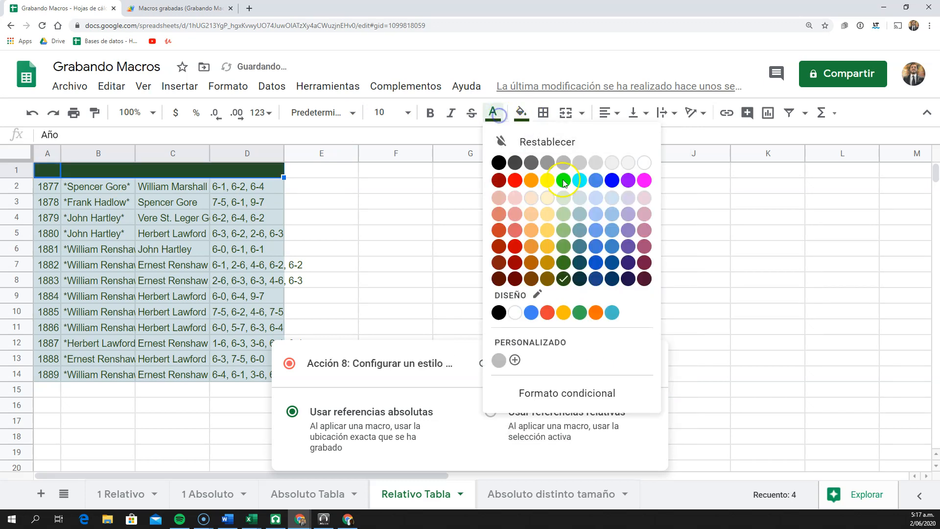
click(628, 163)
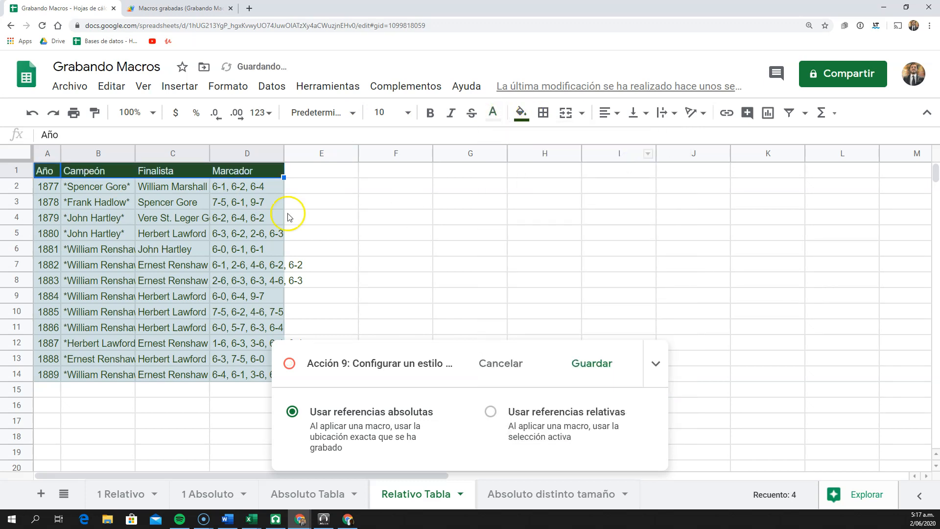
Select the whole table from A1 to its last filled row and column and centre its contents horizontally
click(48, 172)
key(ctrl+shift+Down)
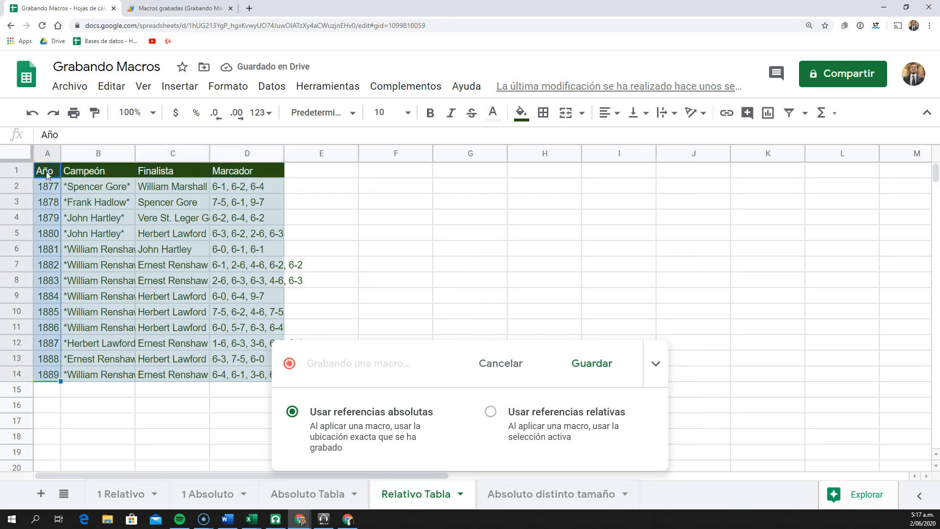
key(ctrl+shift+Right)
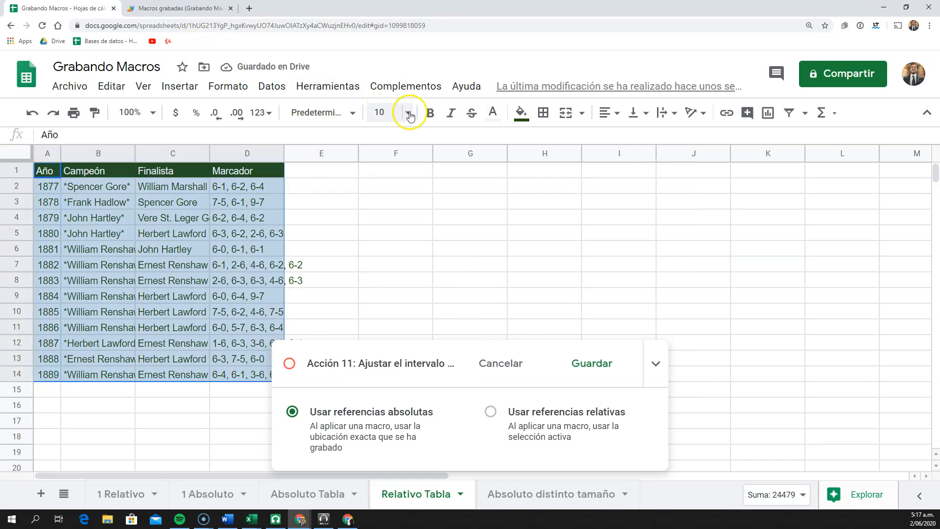
click(451, 117)
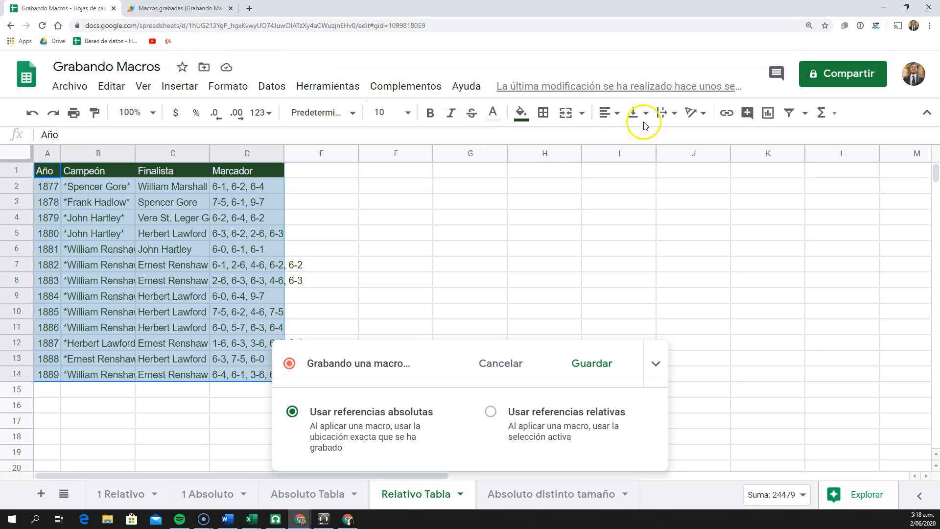
click(605, 112)
click(625, 139)
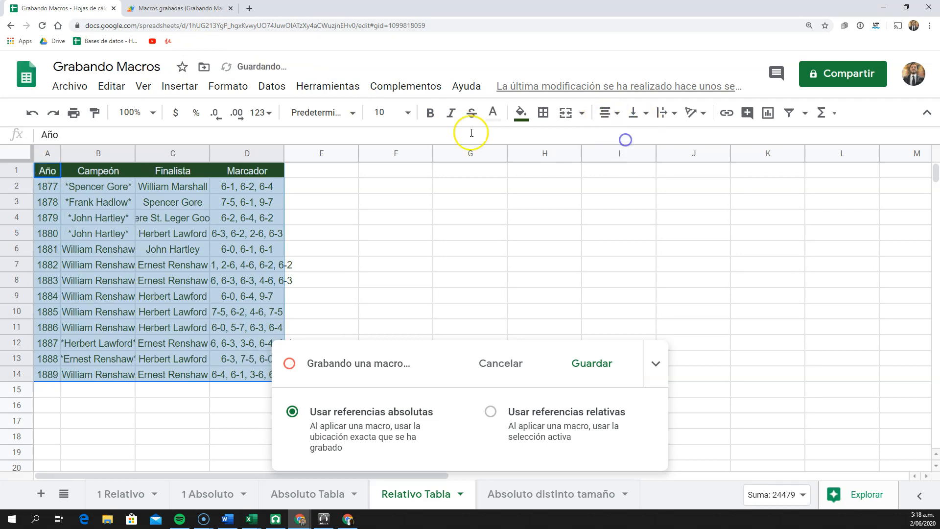
Set the selected table's font to Nunito at size 12
click(348, 118)
click(375, 314)
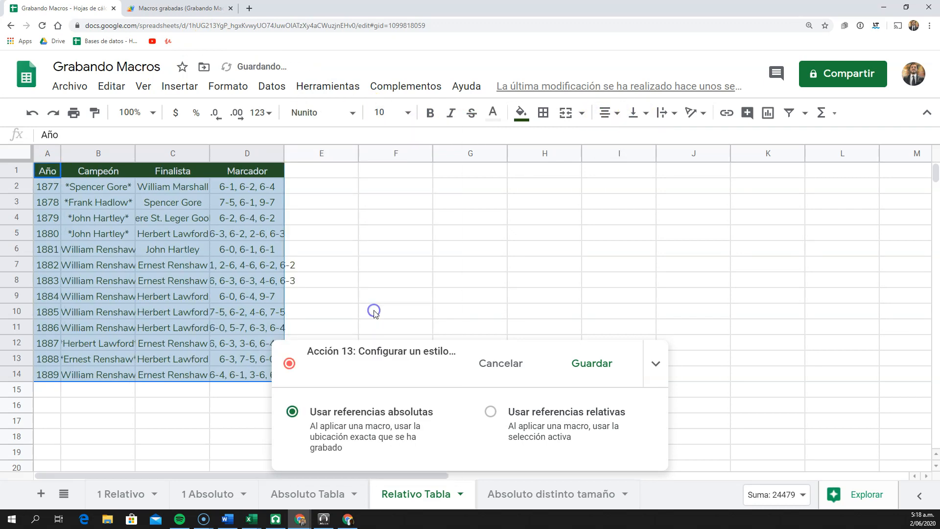
click(409, 115)
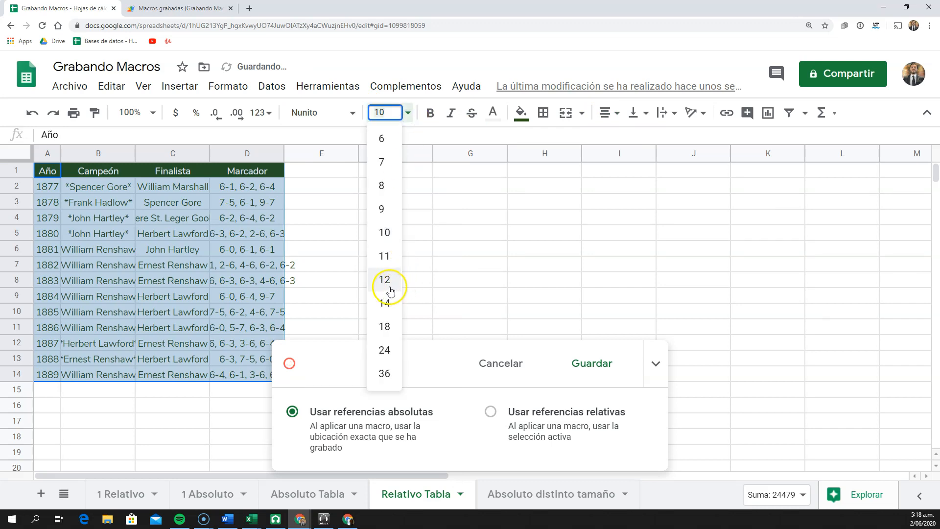
click(385, 280)
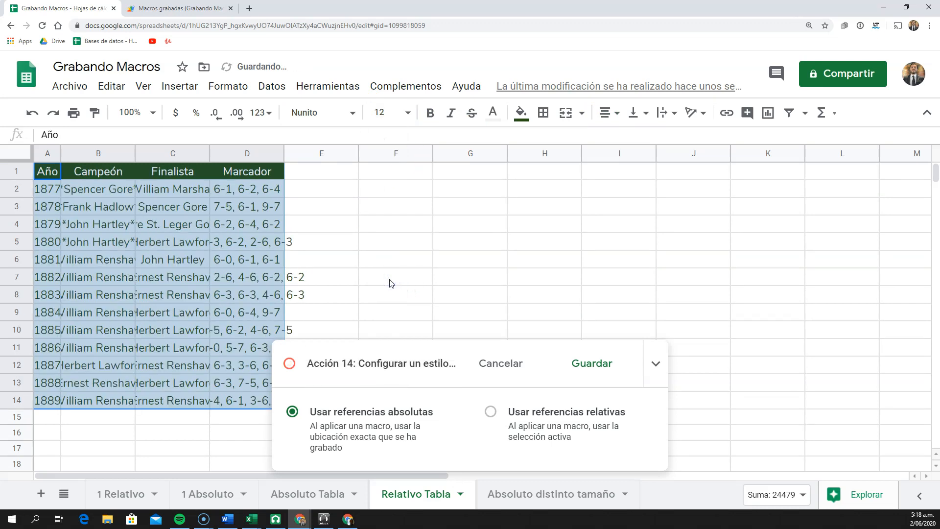
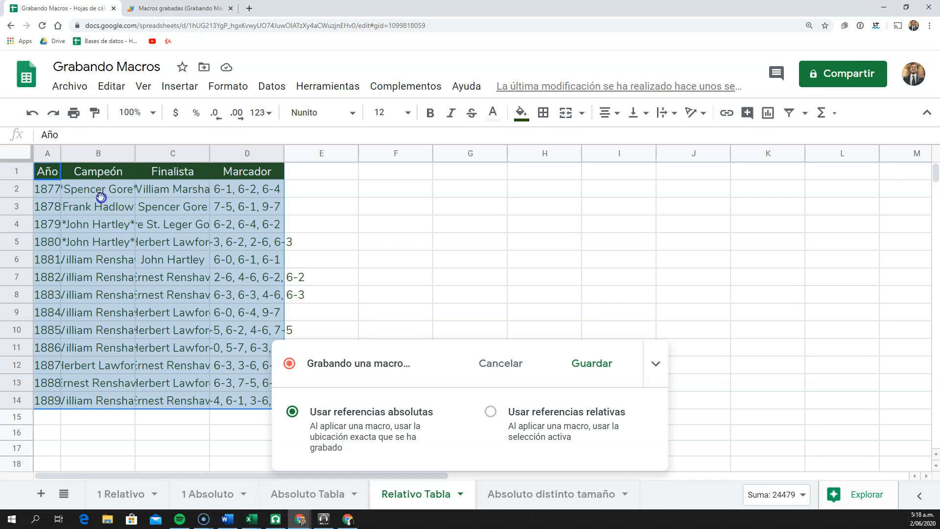
Finish the recording with cell B2 selected and save the macro under the name "ultima tabla"
click(100, 196)
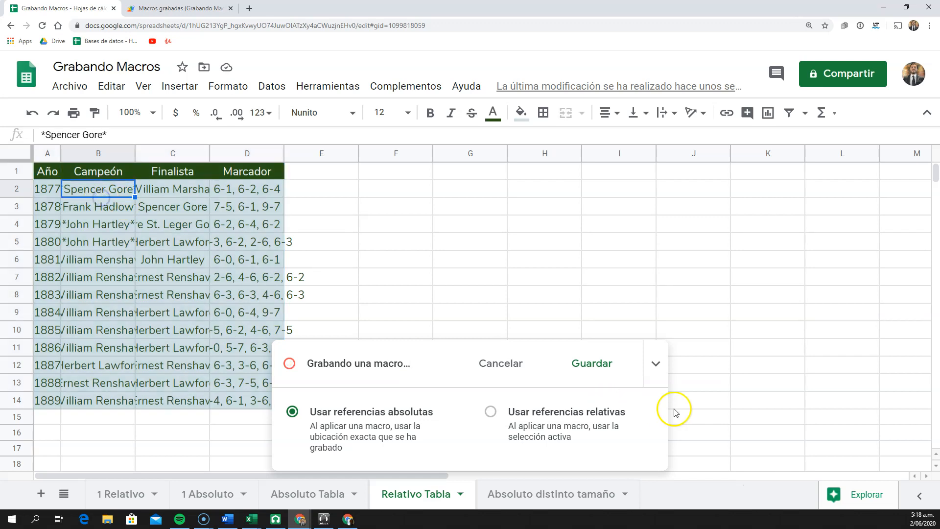
click(600, 370)
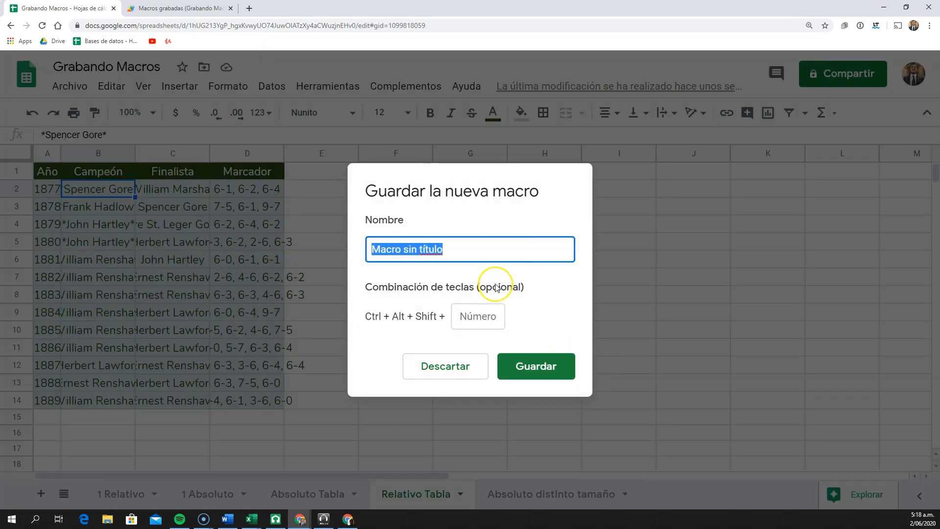
text(ultima tabla)
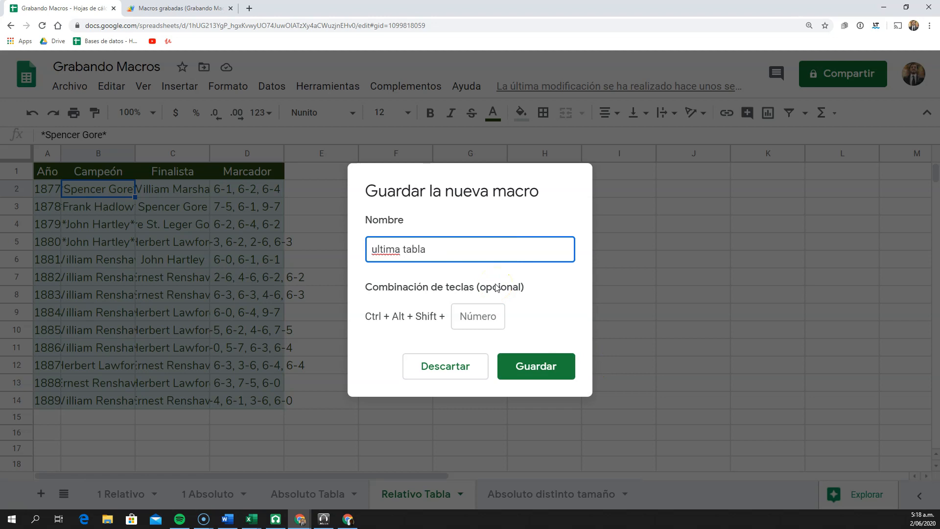
key(Return)
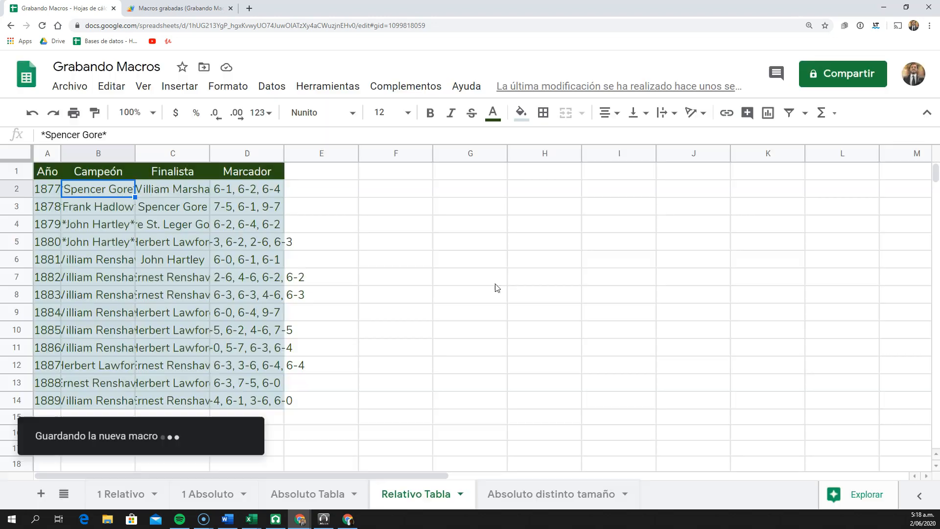
Fit the widths of columns A to D to their contents on the Relativo Tabla sheet
drag(49, 154, 252, 151)
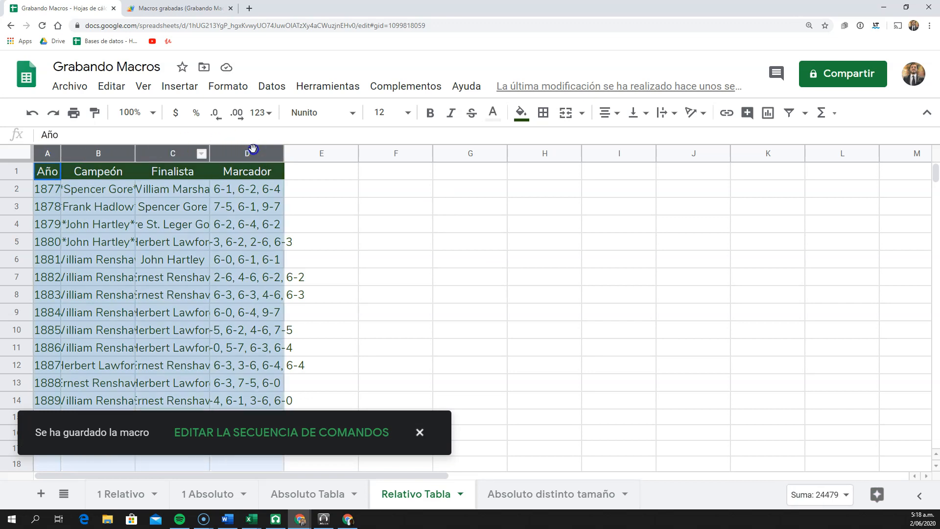
double_click(209, 153)
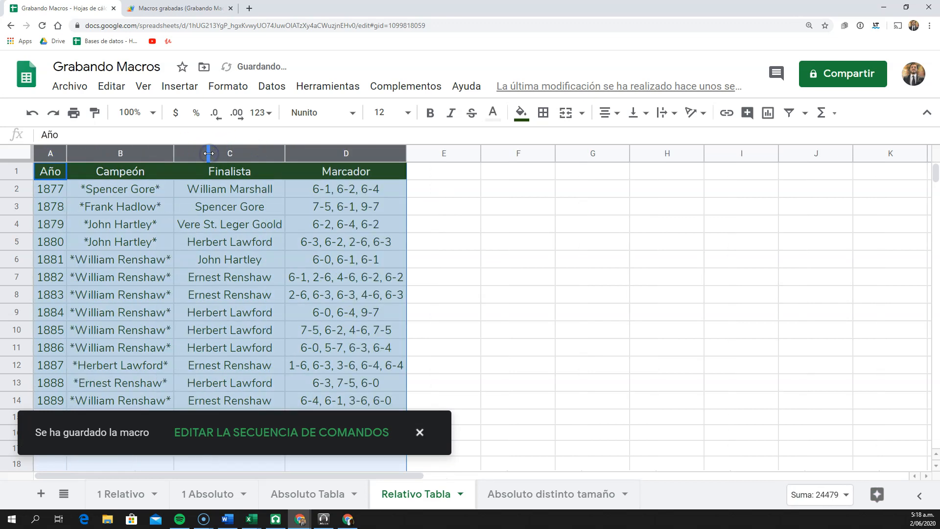
click(200, 260)
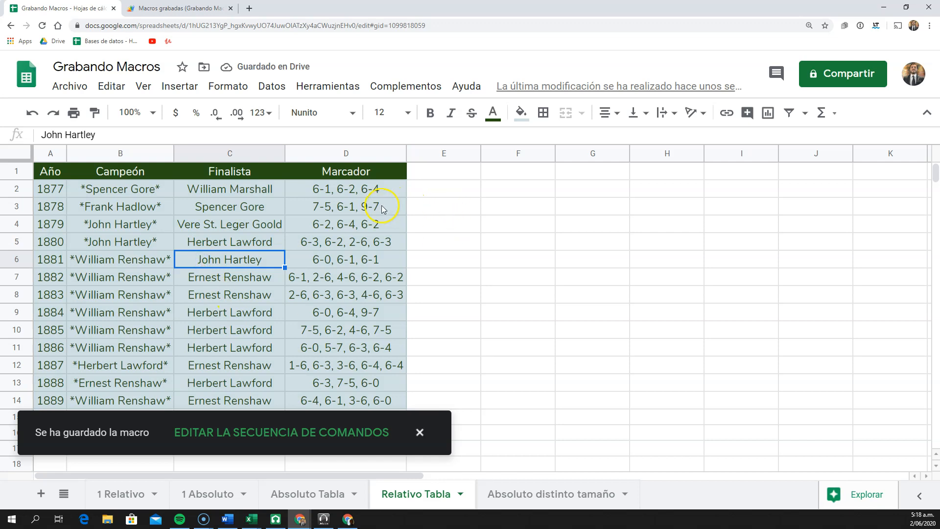
On the Absoluto distinto tamaño sheet, add the header "Nueva Columna" in cell E1
click(536, 493)
click(249, 234)
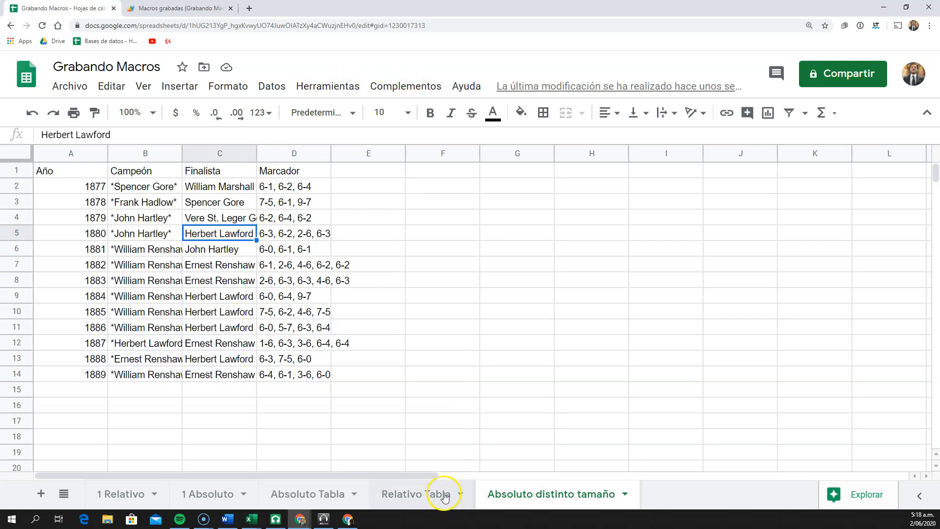
click(347, 169)
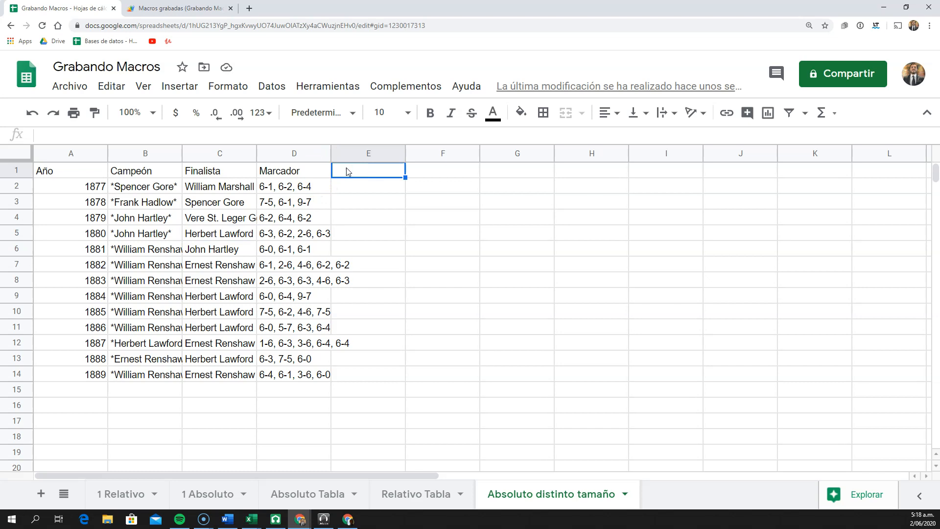
text(NUE)
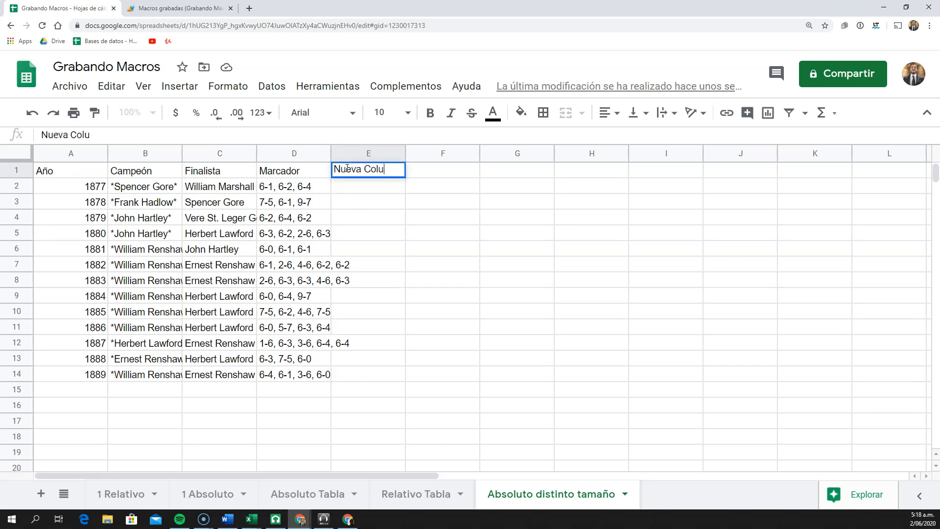
text(va Columna)
key(Return)
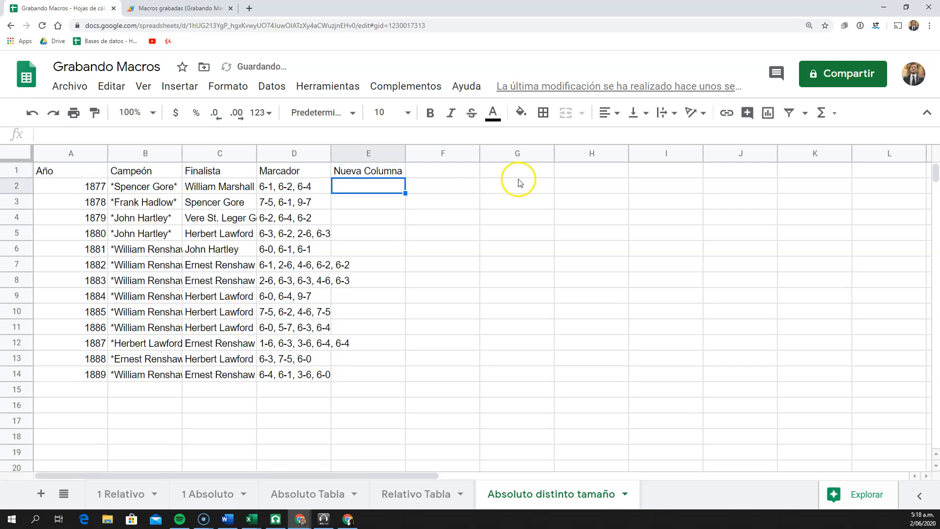
Number the new column from 1 to 16 in cells E2 to E17, continuing the series from 1 and 2
text(1)
key(Return)
text(2)
key(Return)
drag(372, 186, 399, 421)
Copy the record in A14:D14 into rows 15 to 24 and extend the number series in column E to row 24
click(89, 374)
drag(151, 375, 286, 375)
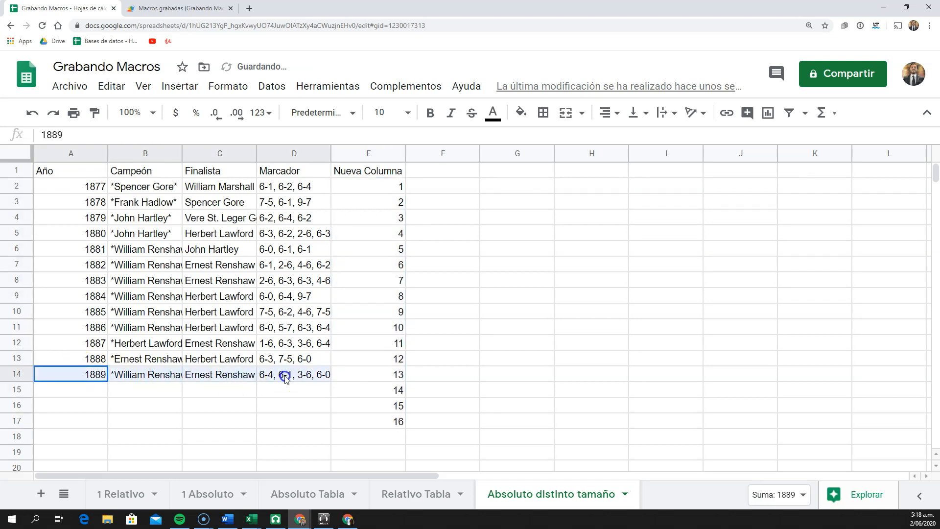
key(ctrl+c)
scroll(254, 357, down, 2)
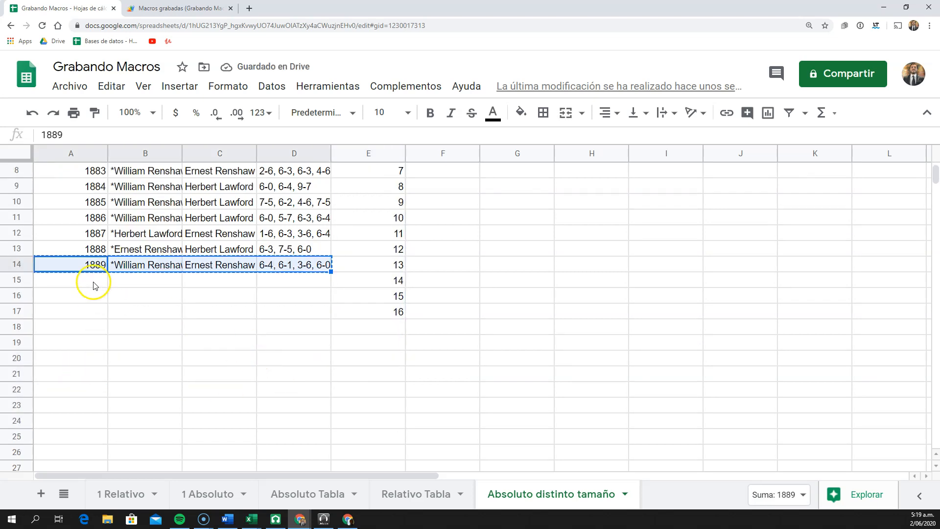
drag(92, 283, 294, 422)
key(ctrl+v)
drag(400, 297, 401, 420)
scroll(267, 318, up, 2)
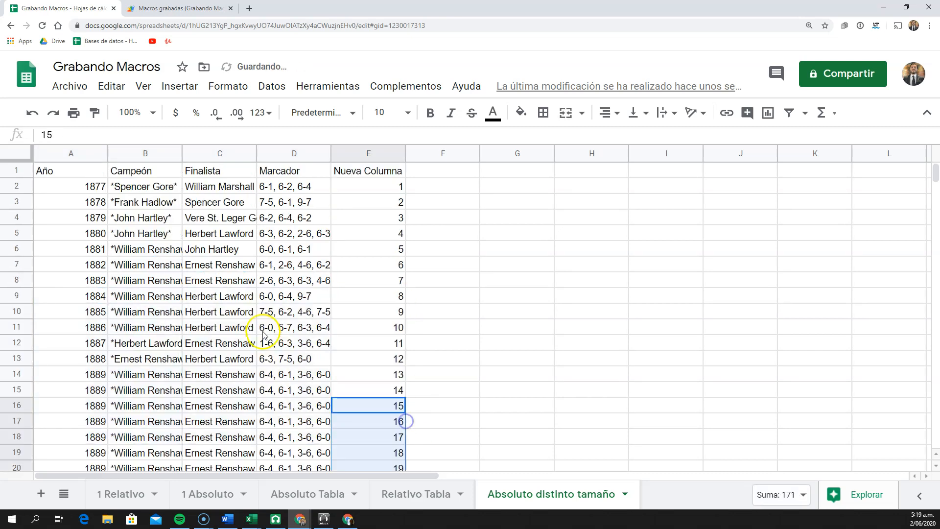
Run the "ultima tabla" macro on the enlarged table and check its formatting down to the last row
click(240, 219)
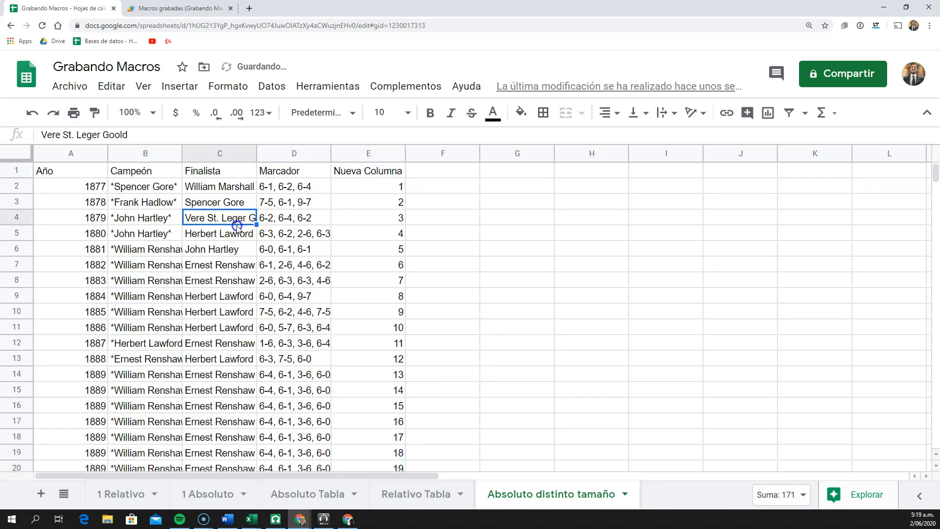
click(351, 87)
mouse_move(397, 174)
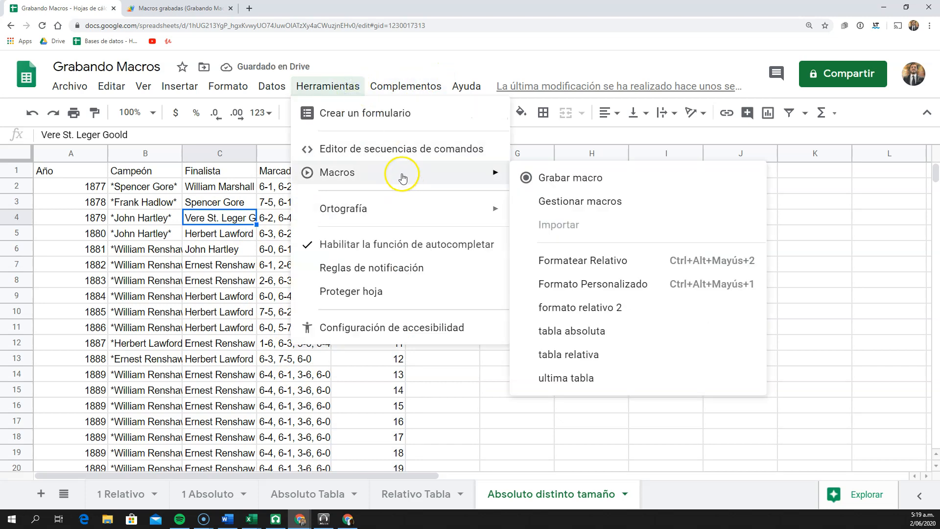
click(629, 373)
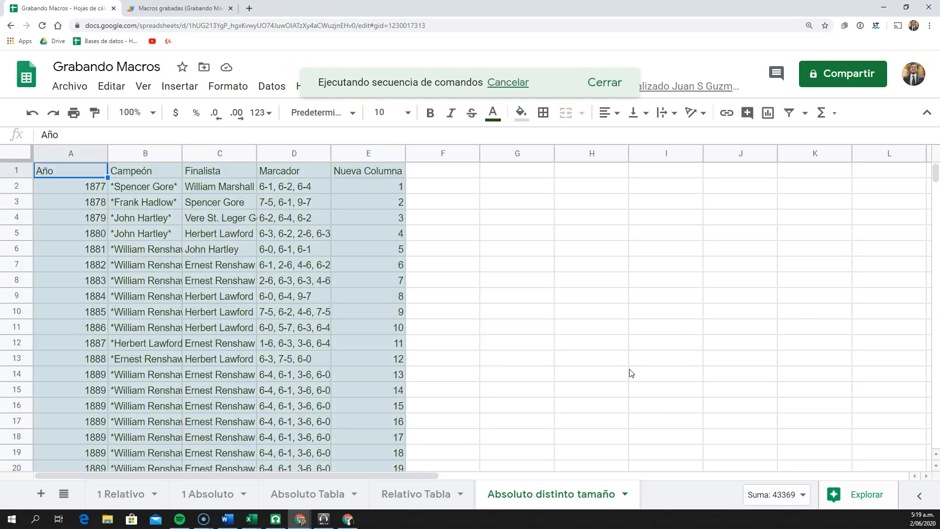
scroll(372, 168, down, 7)
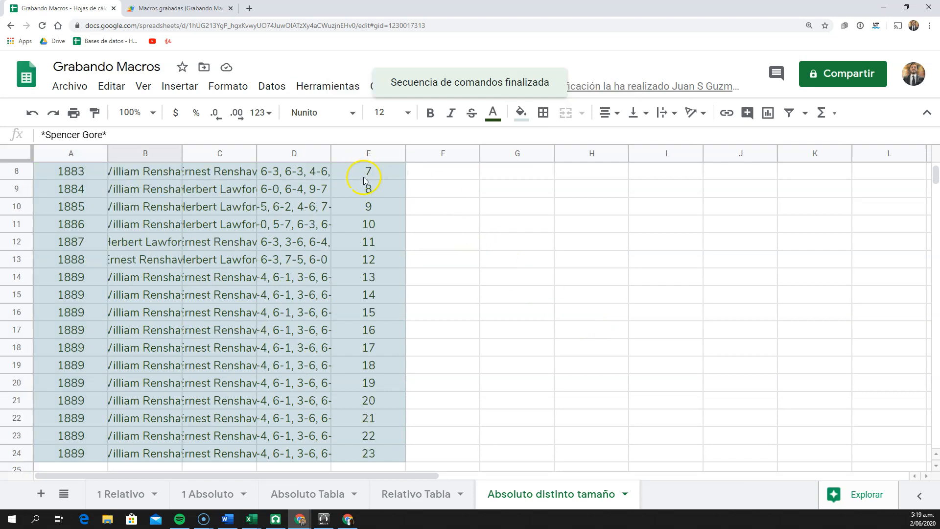
scroll(269, 247, up, 7)
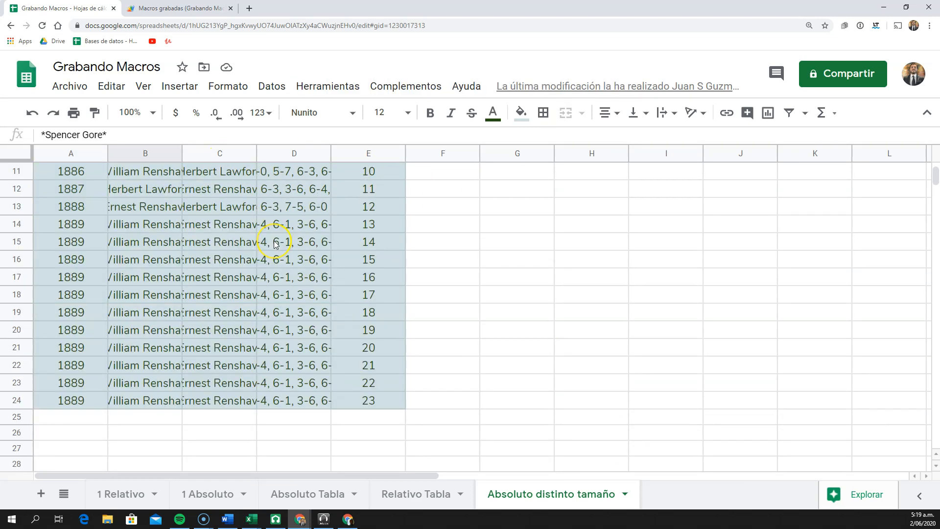
Switch to the recorded macros script, reload it and bring up the ultimatabla function
click(201, 10)
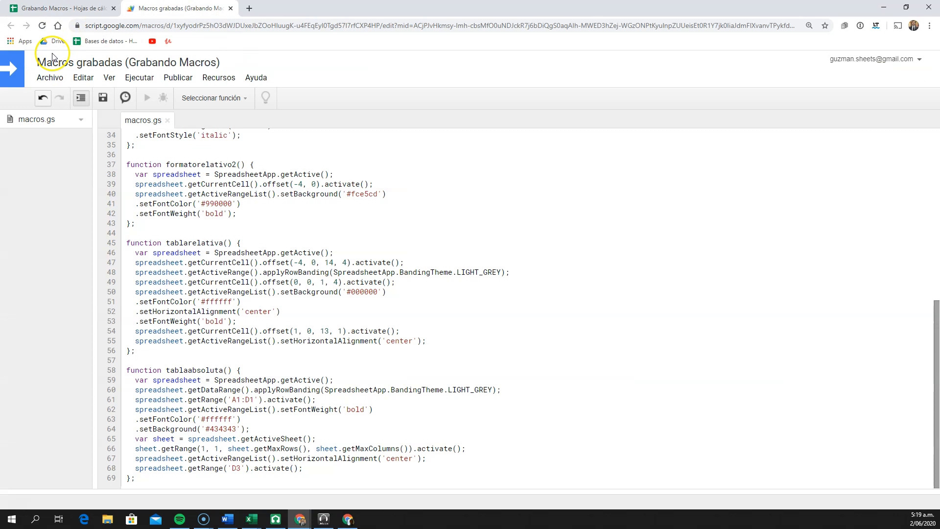
click(44, 26)
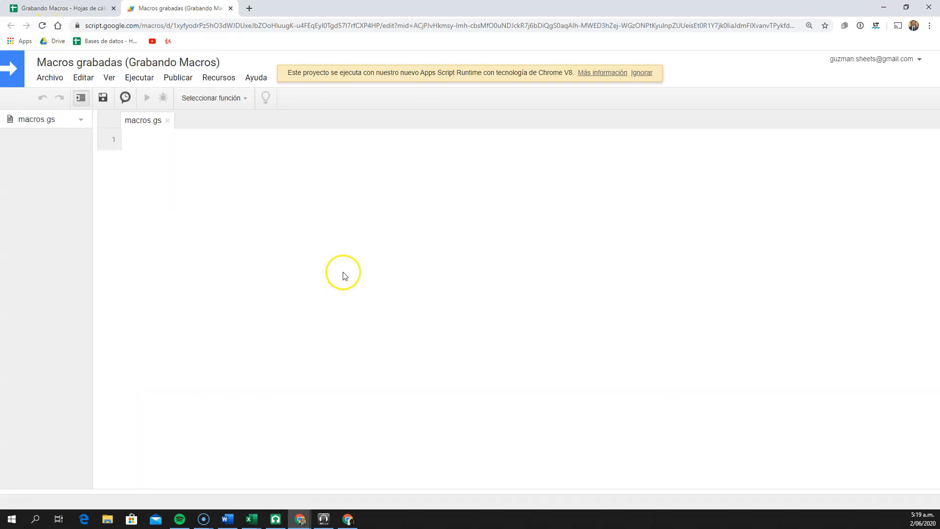
scroll(182, 241, down, 10)
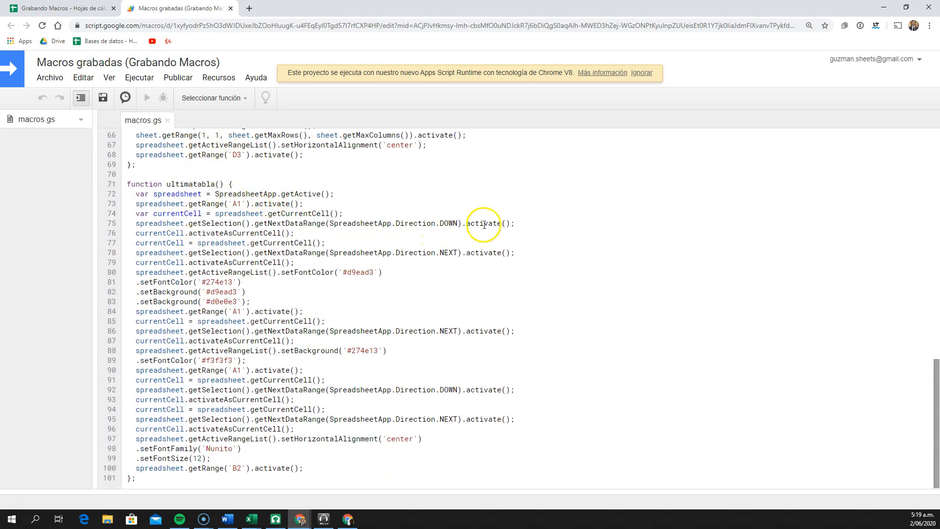
Examine the getNextDataRange lines with directions DOWN and NEXT in ultimatabla, and compare them with the tablaabsoluta function
drag(518, 224, 167, 223)
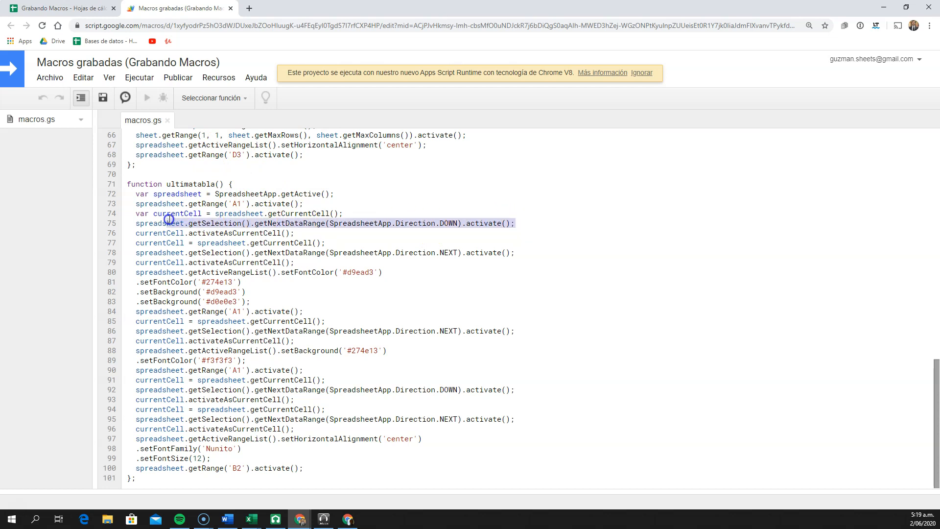
click(307, 223)
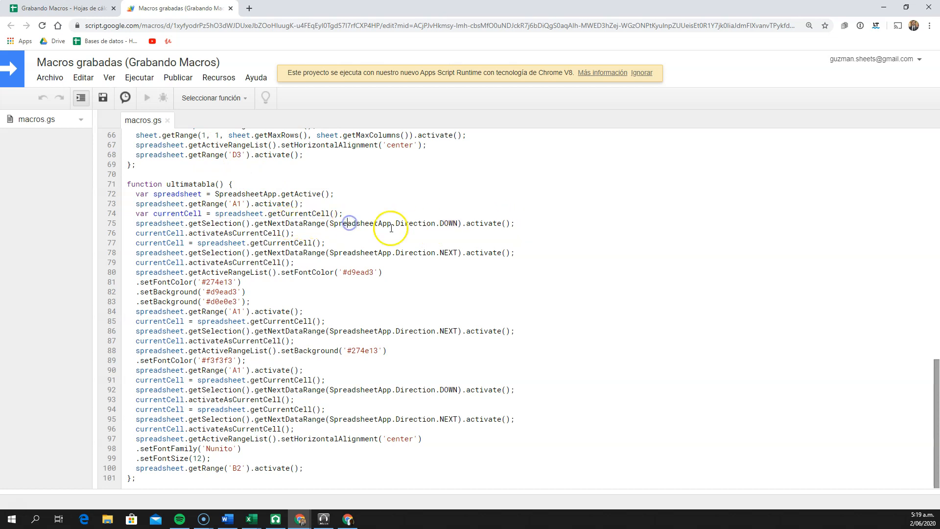
click(445, 223)
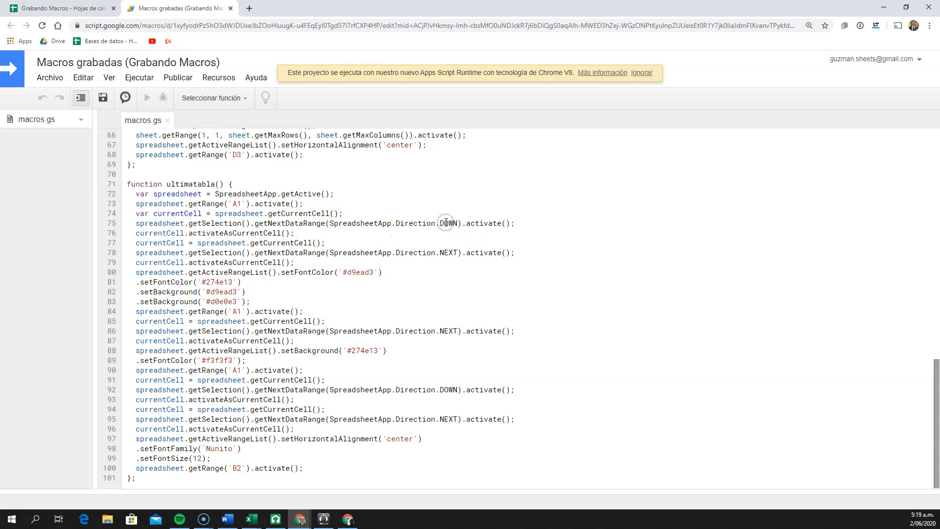
click(447, 252)
click(441, 223)
click(449, 329)
click(450, 388)
click(450, 424)
scroll(430, 257, up, 3)
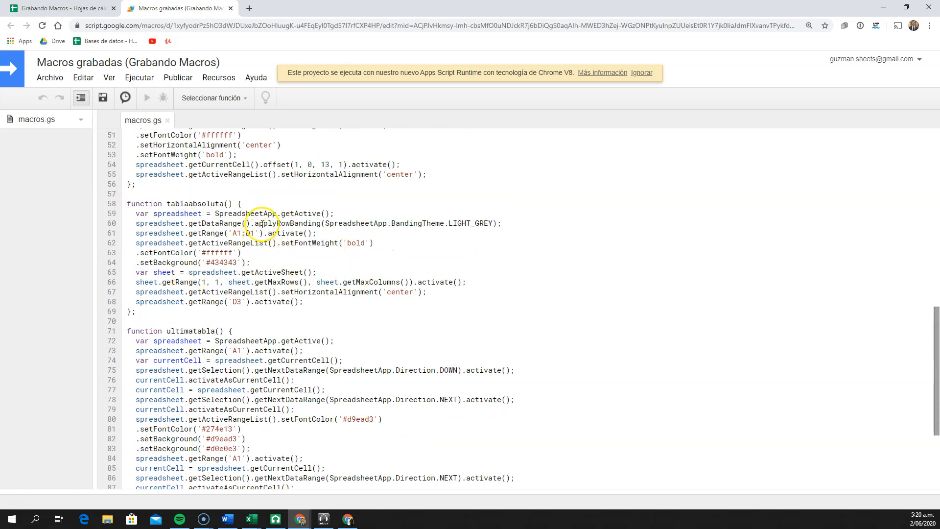
scroll(295, 297, down, 3)
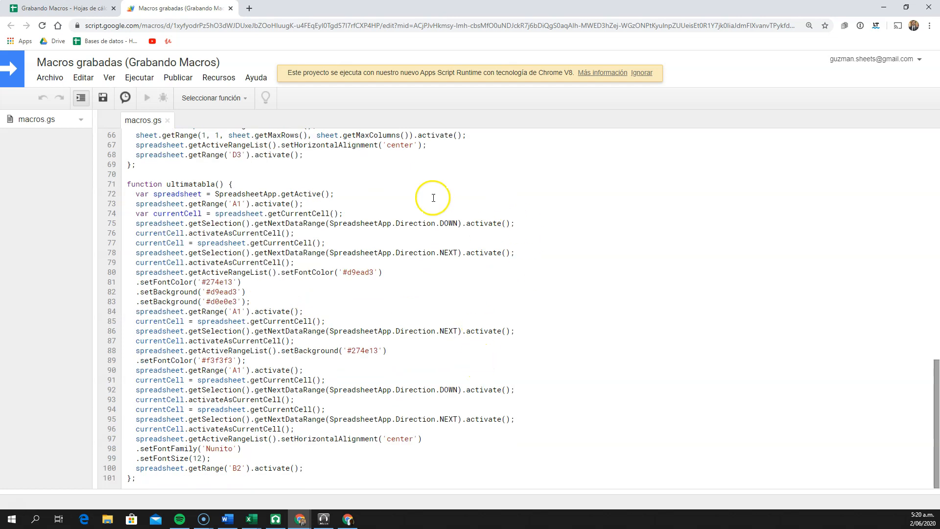
Return to the spreadsheet and select fixed blocks of the table by hand, A1:E11 and A1:E12
click(66, 8)
click(155, 283)
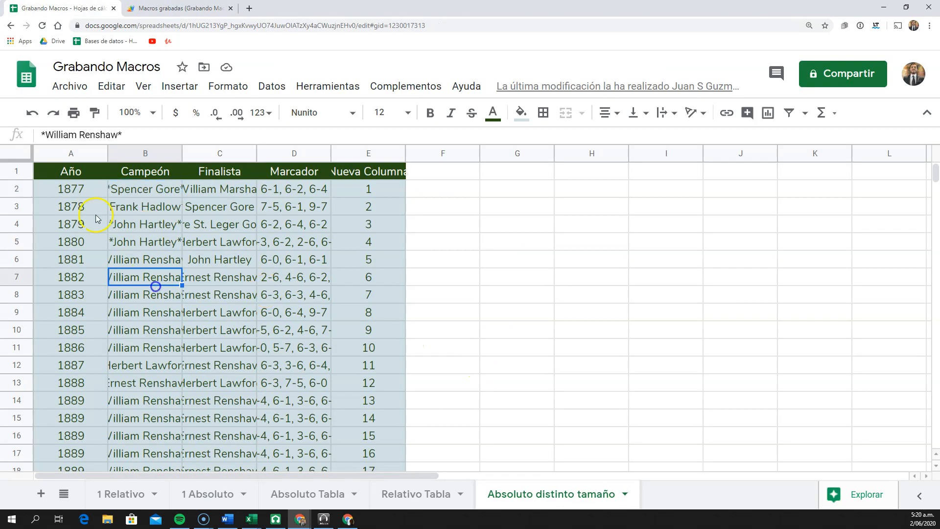
click(83, 174)
drag(85, 189, 375, 350)
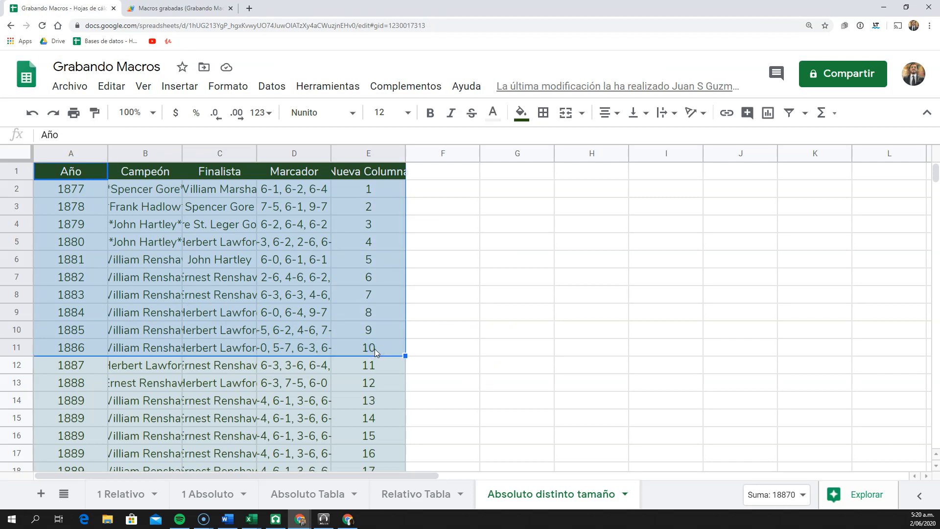
click(193, 277)
drag(90, 175, 388, 365)
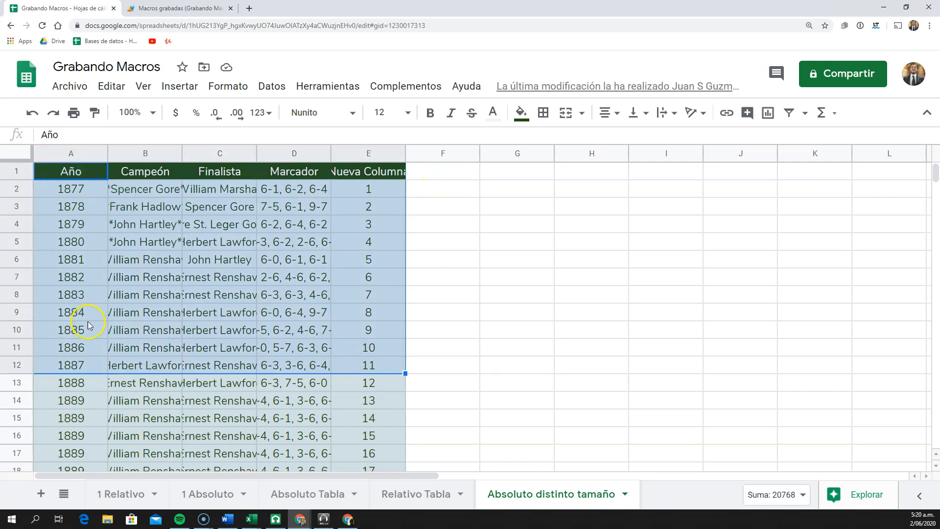
Select the table from A1 to its last filled row and column, and compare this selection with the macro script
click(66, 172)
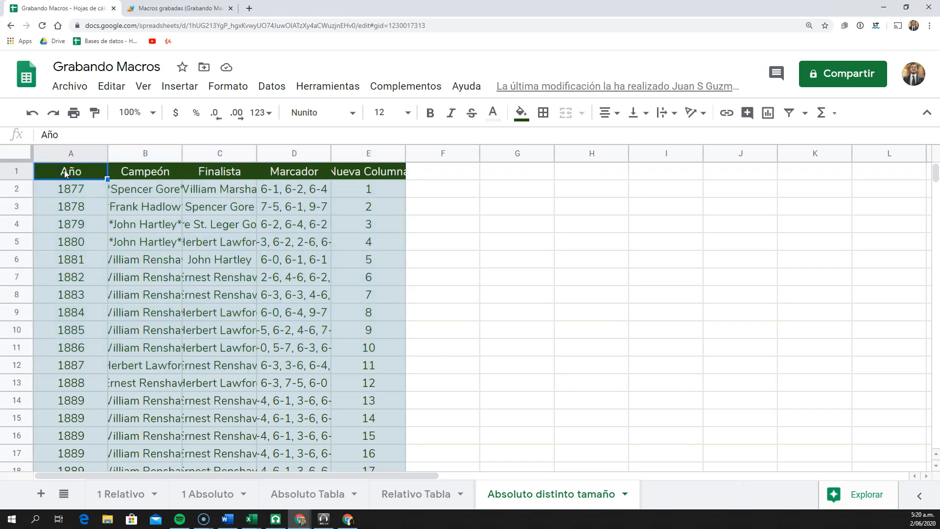
key(ctrl+shift+Down)
key(ctrl+shift+Right)
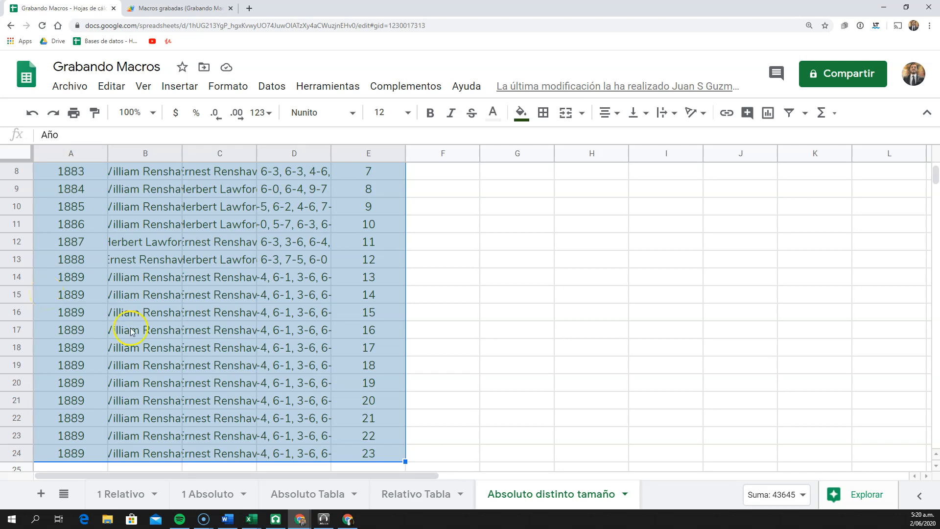
scroll(131, 332, up, 3)
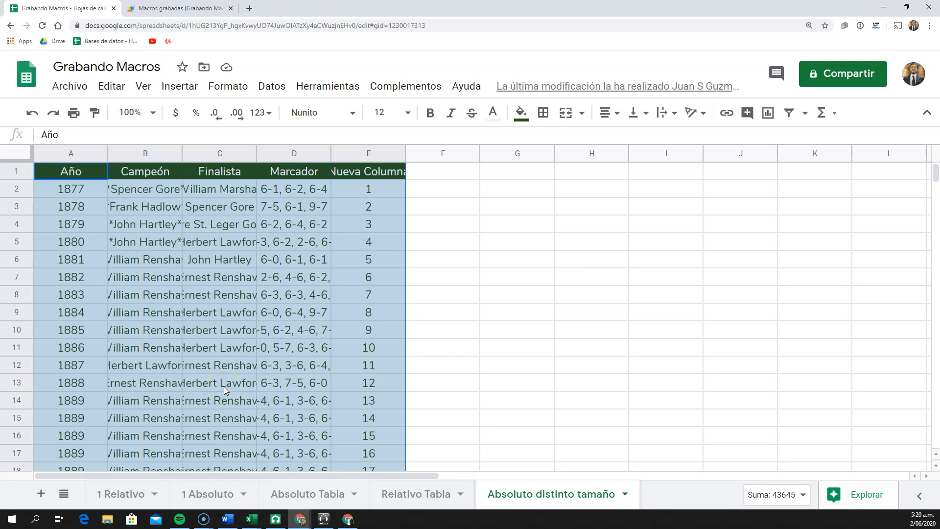
key(ctrl+Tab)
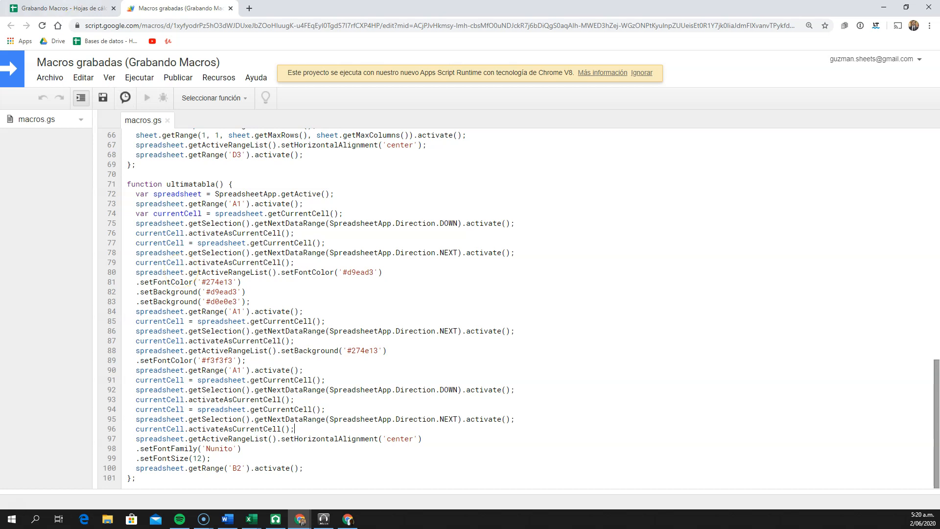
key(ctrl+Tab)
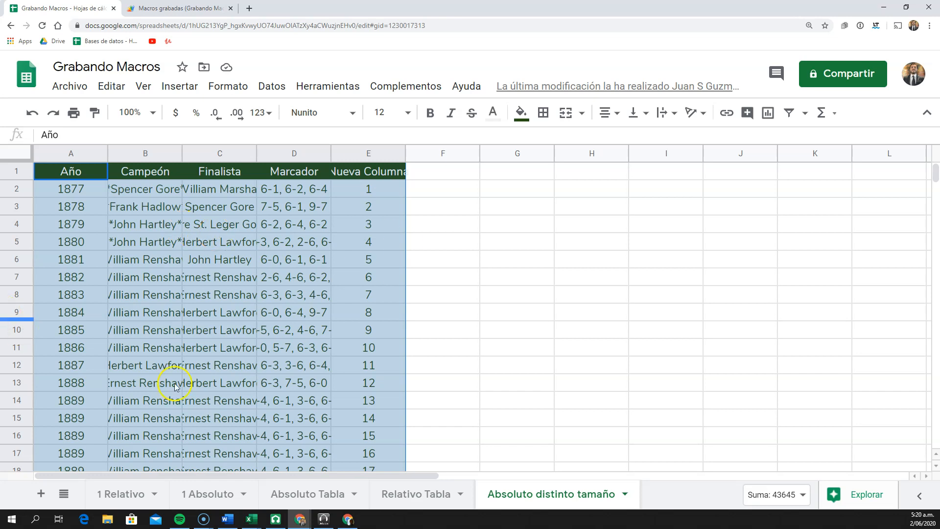
click(182, 368)
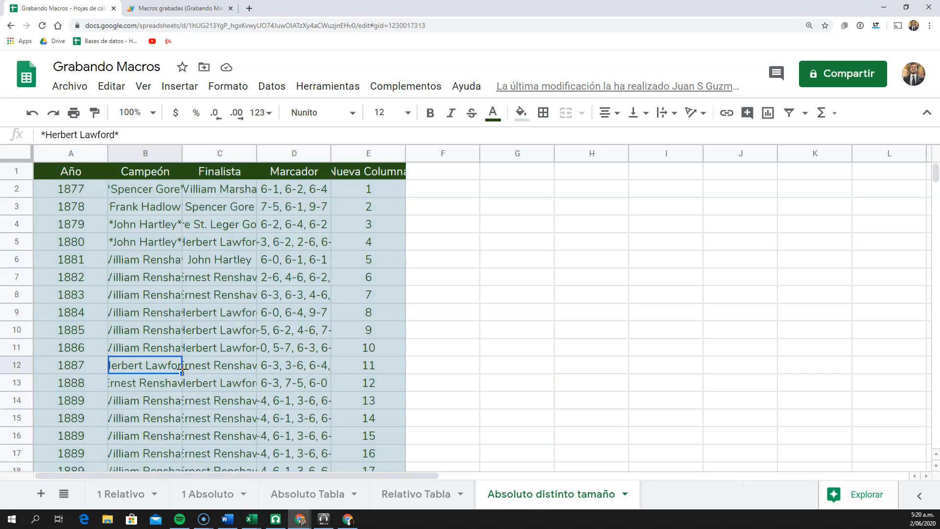